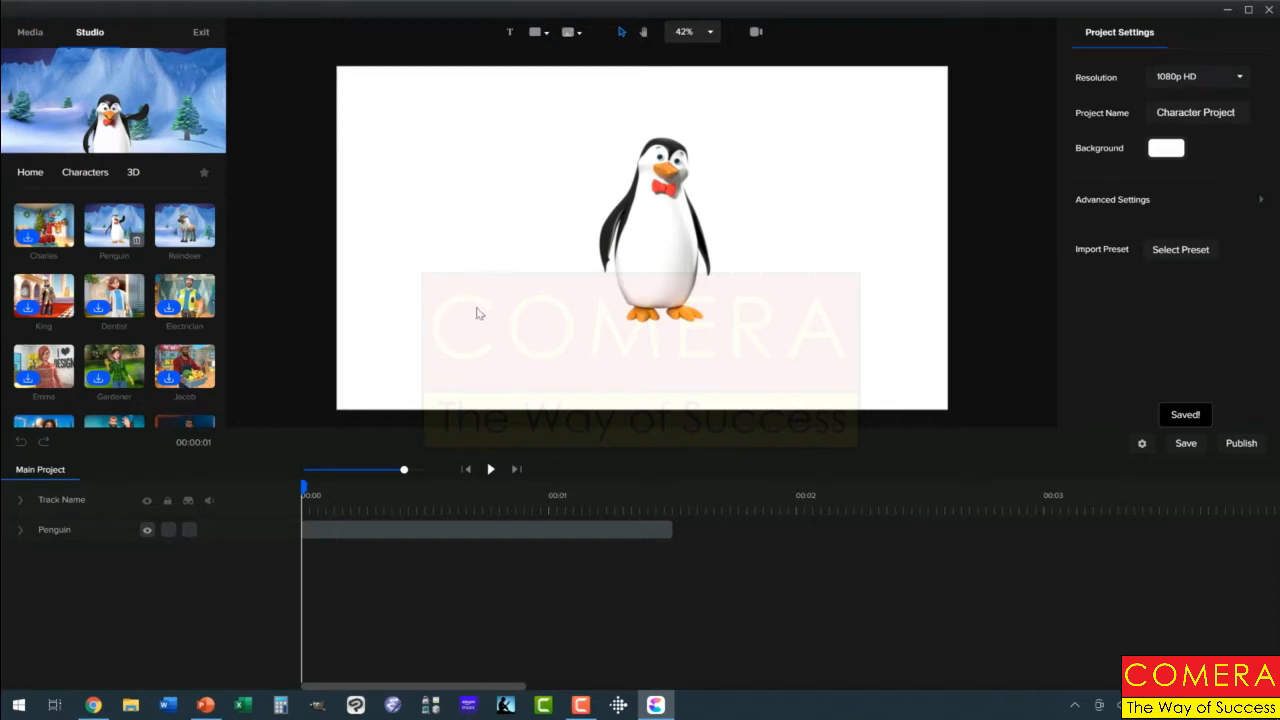
Step: Scale the penguin character to fit within the canvas, trying the full-canvas fill before settling on the fitted size
left_click(645, 241)
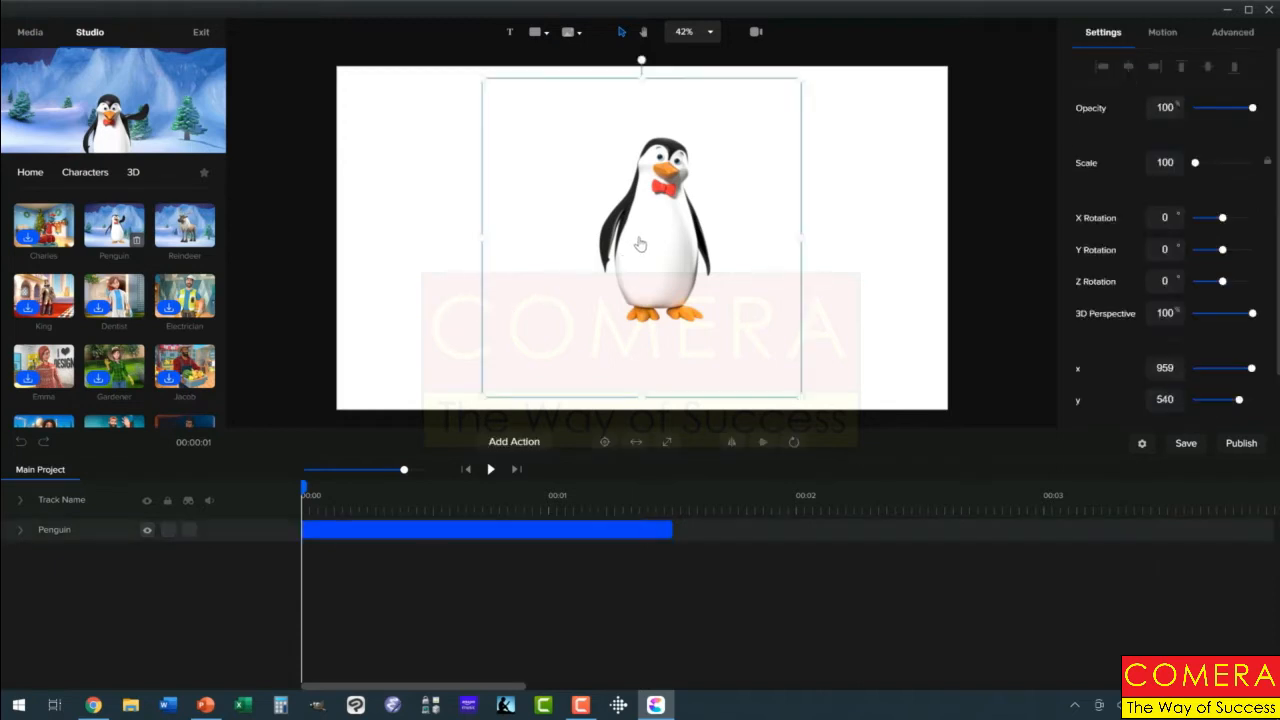
left_click(636, 442)
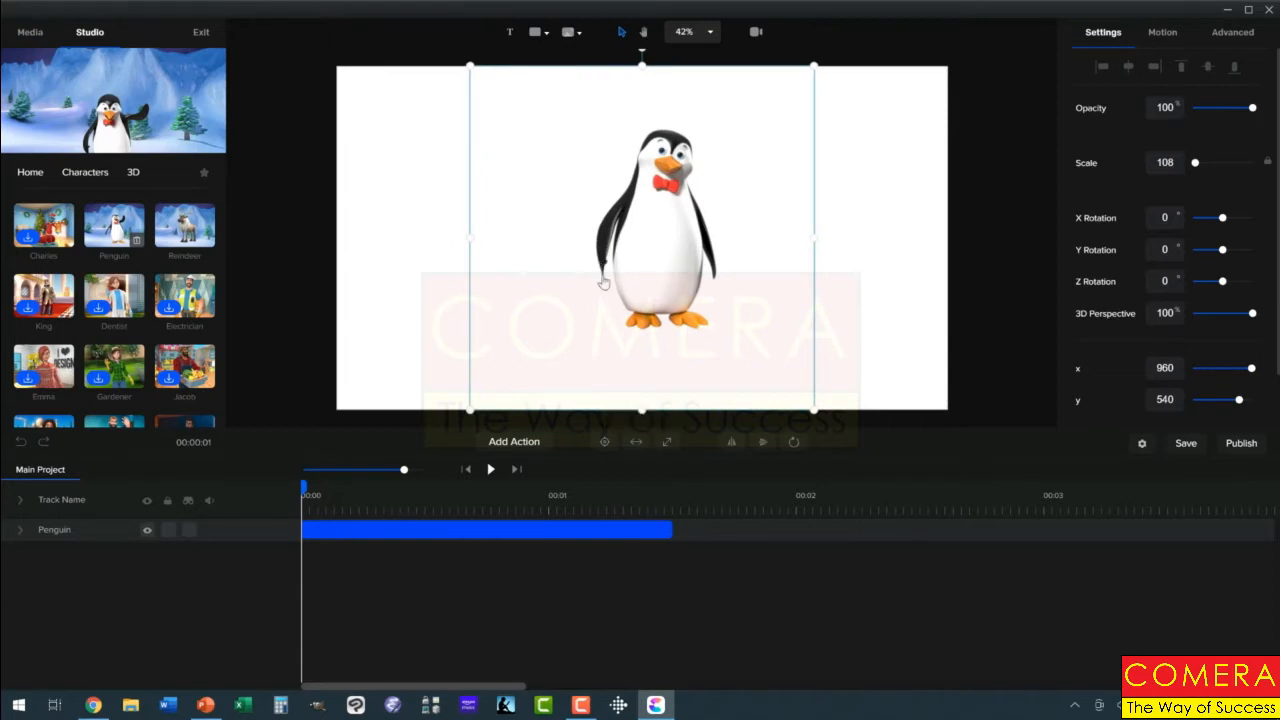
left_click(666, 441)
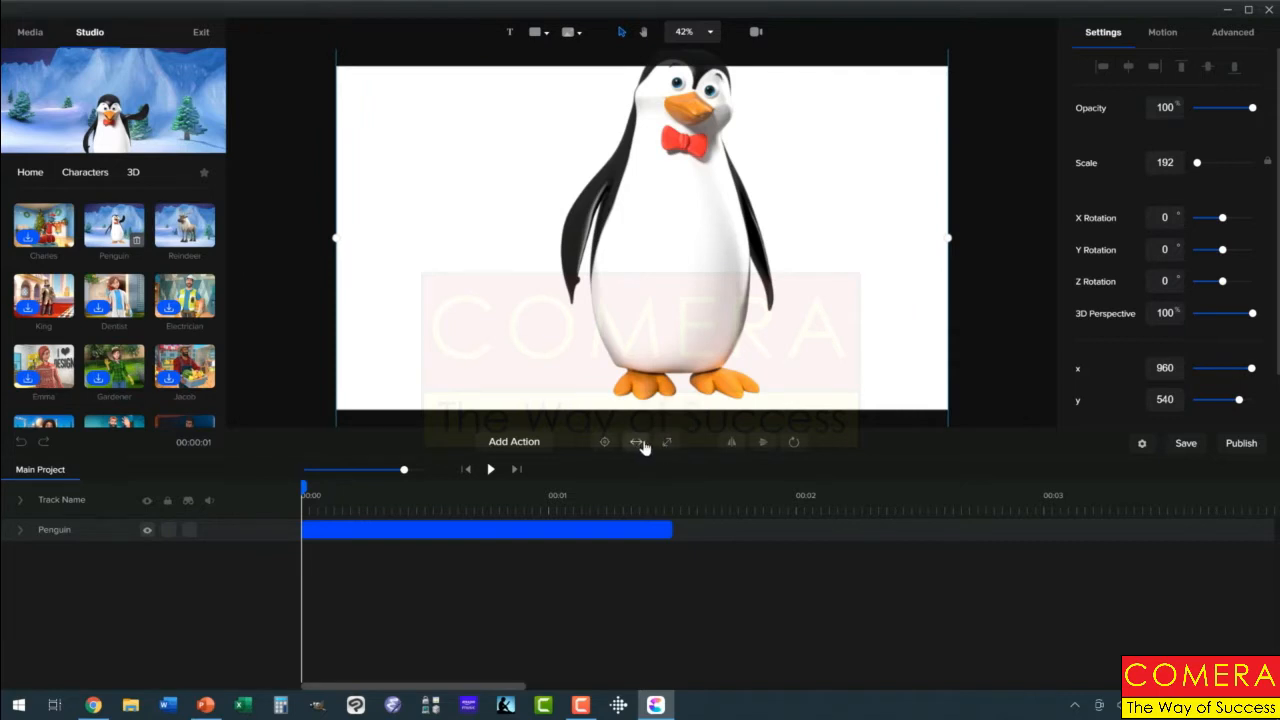
left_click(636, 442)
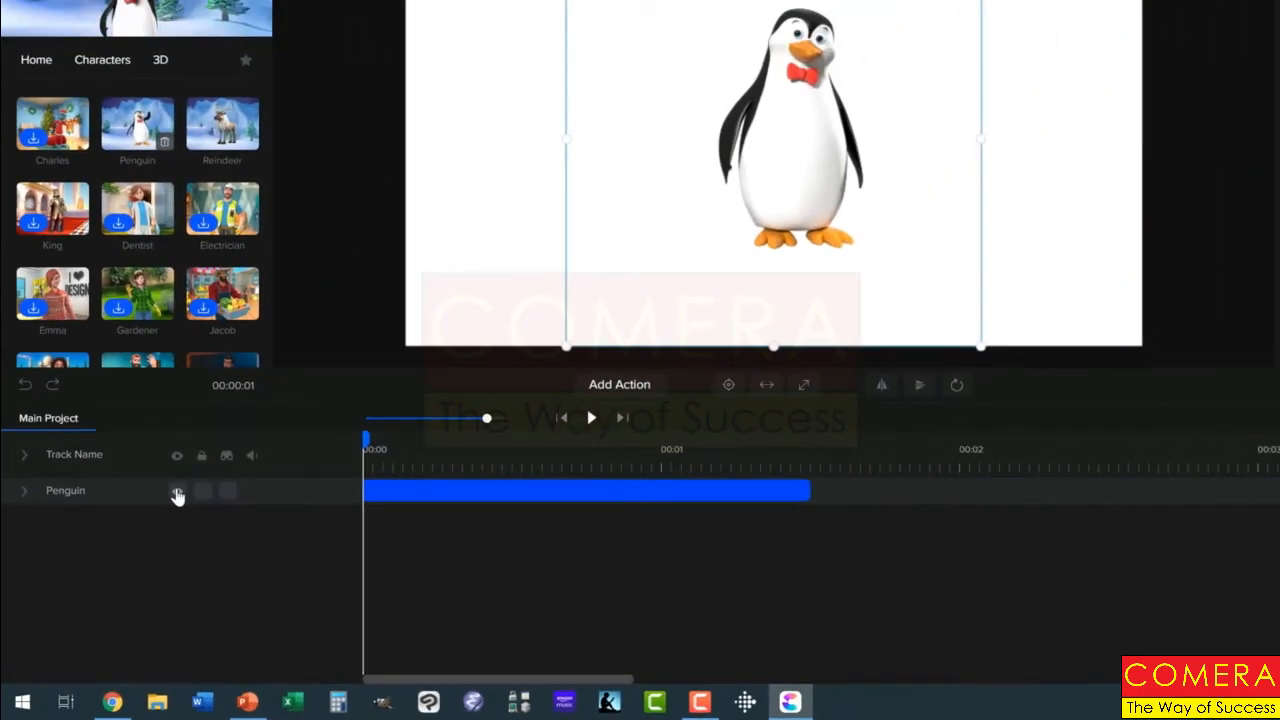
Step: Hide and show the Penguin track, and lock and unlock it
left_click(177, 495)
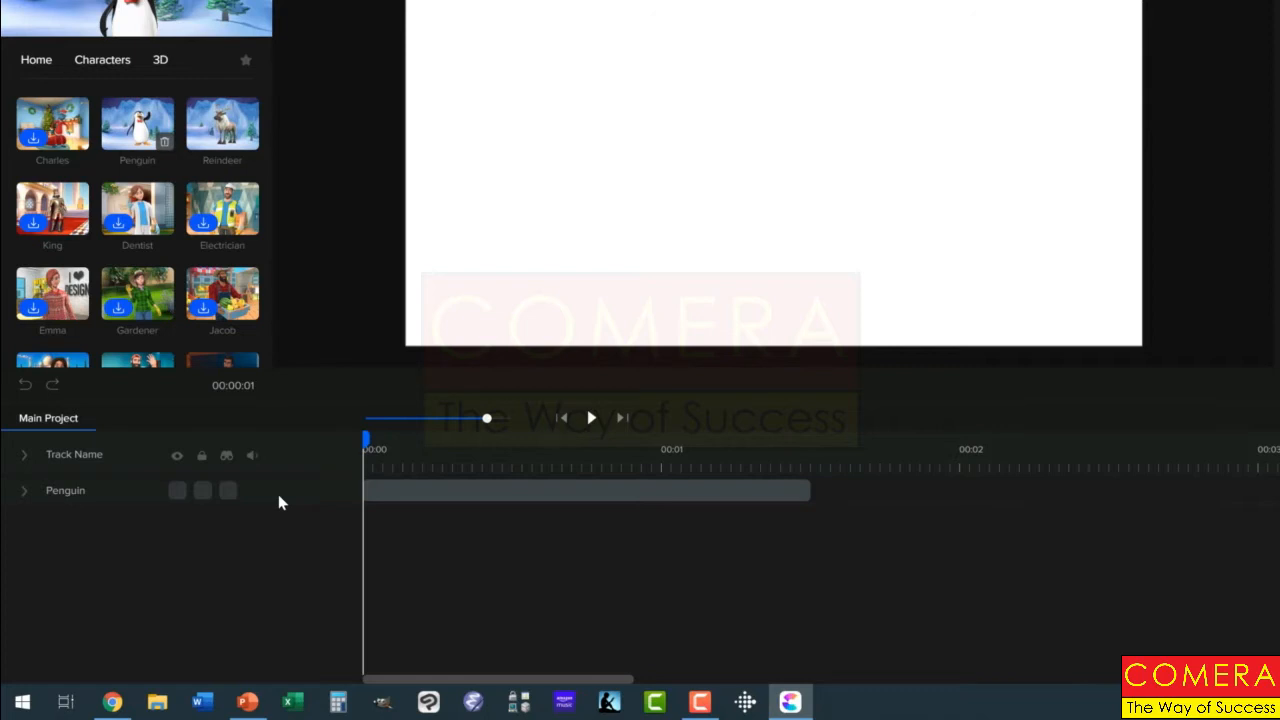
left_click(177, 491)
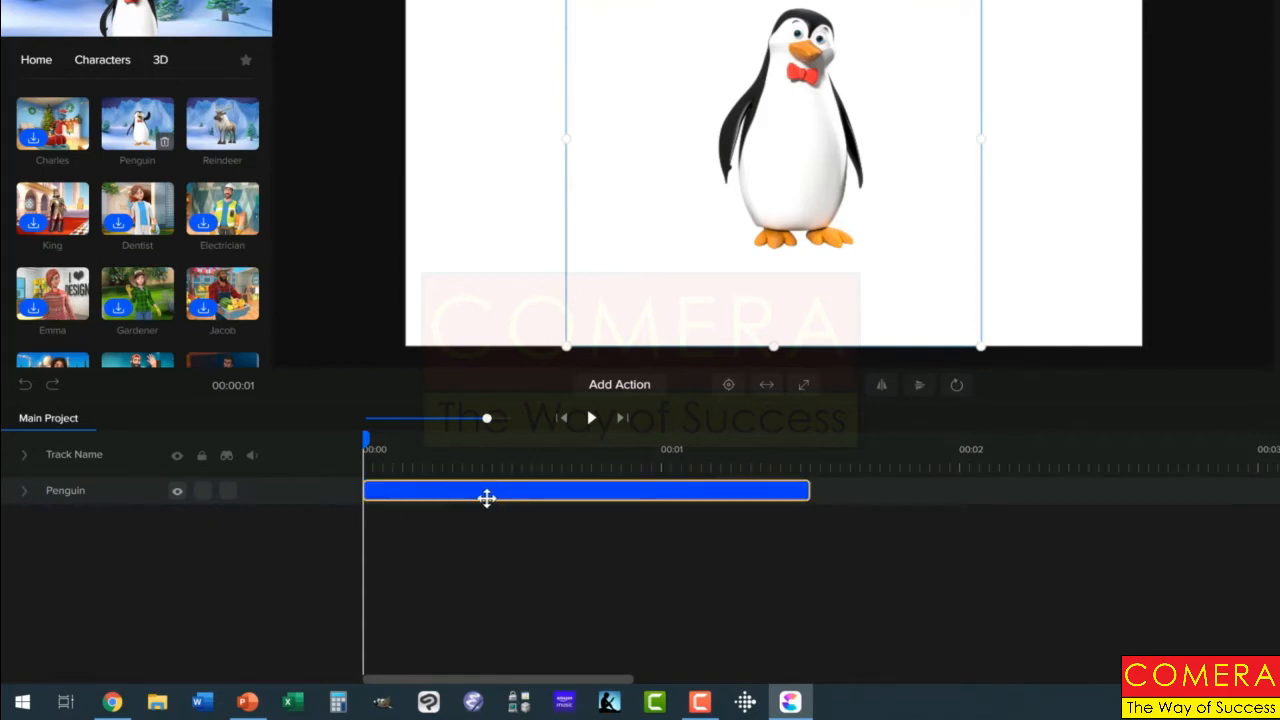
left_click(201, 492)
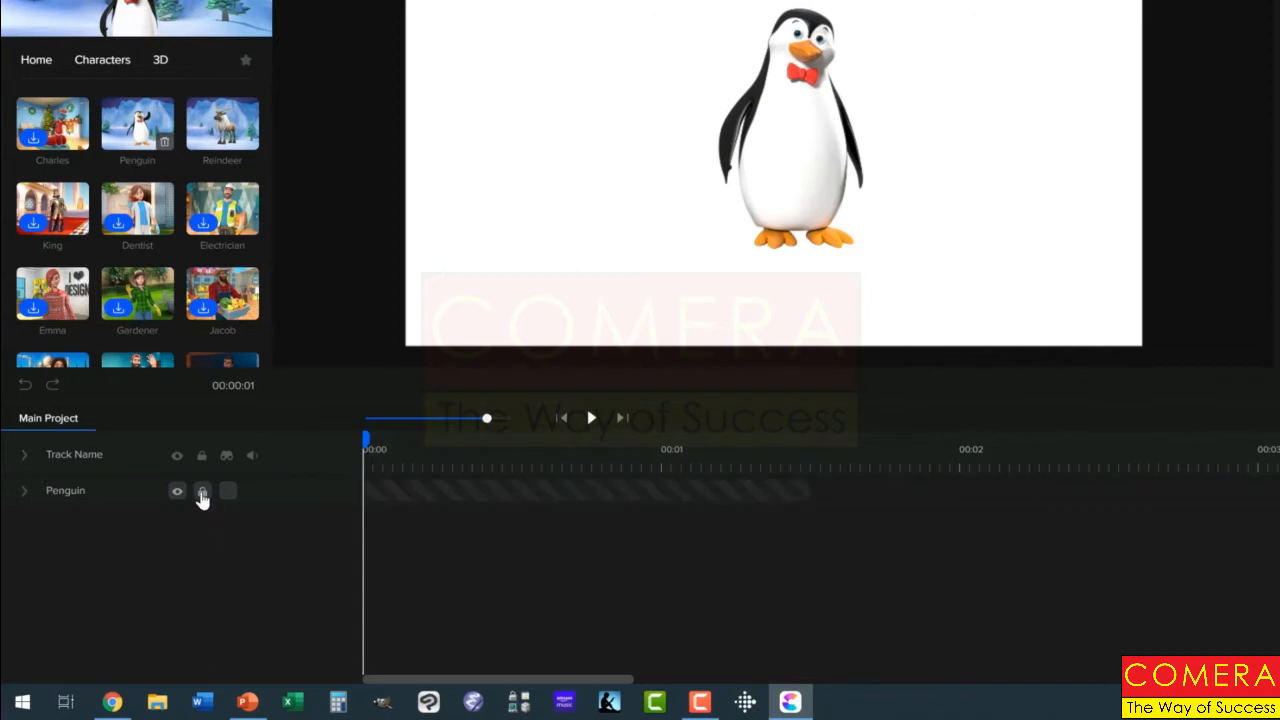
left_click(202, 492)
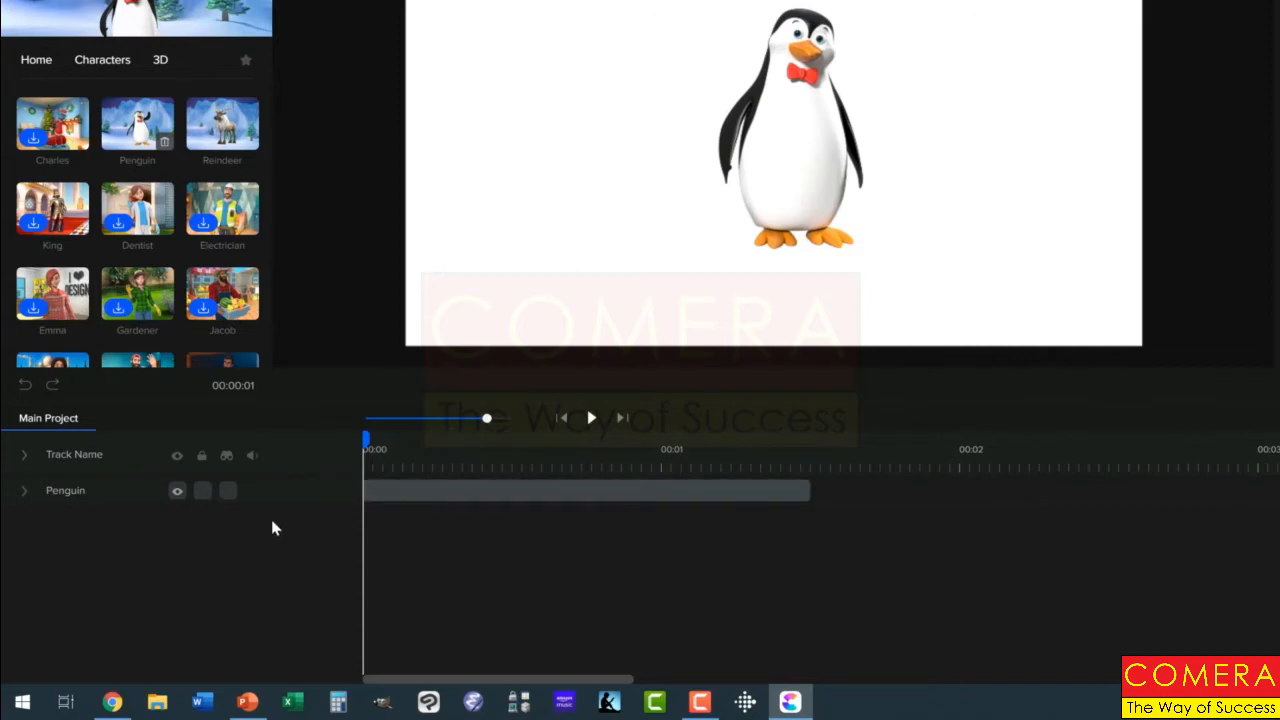
Step: Mark and unmark the Penguin track for hiding from the timeline, testing the hiding, and switch the visibility of all tracks off and on
left_click(227, 495)
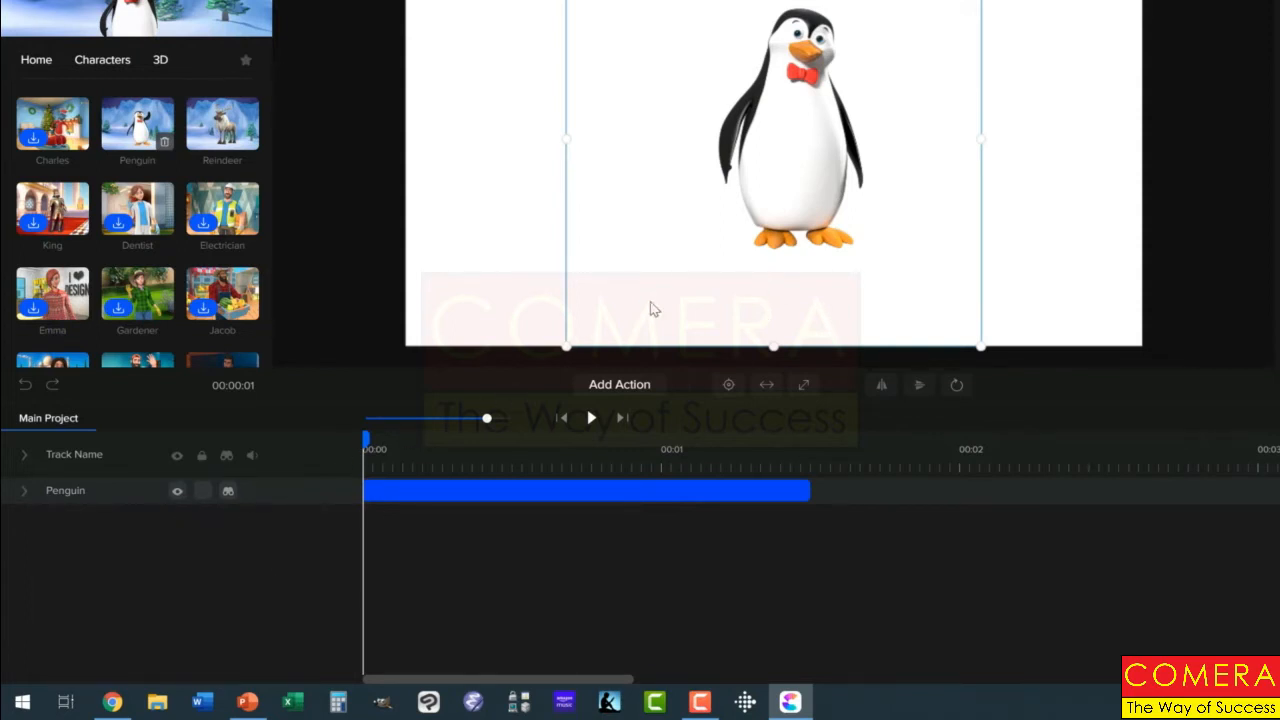
left_click(227, 458)
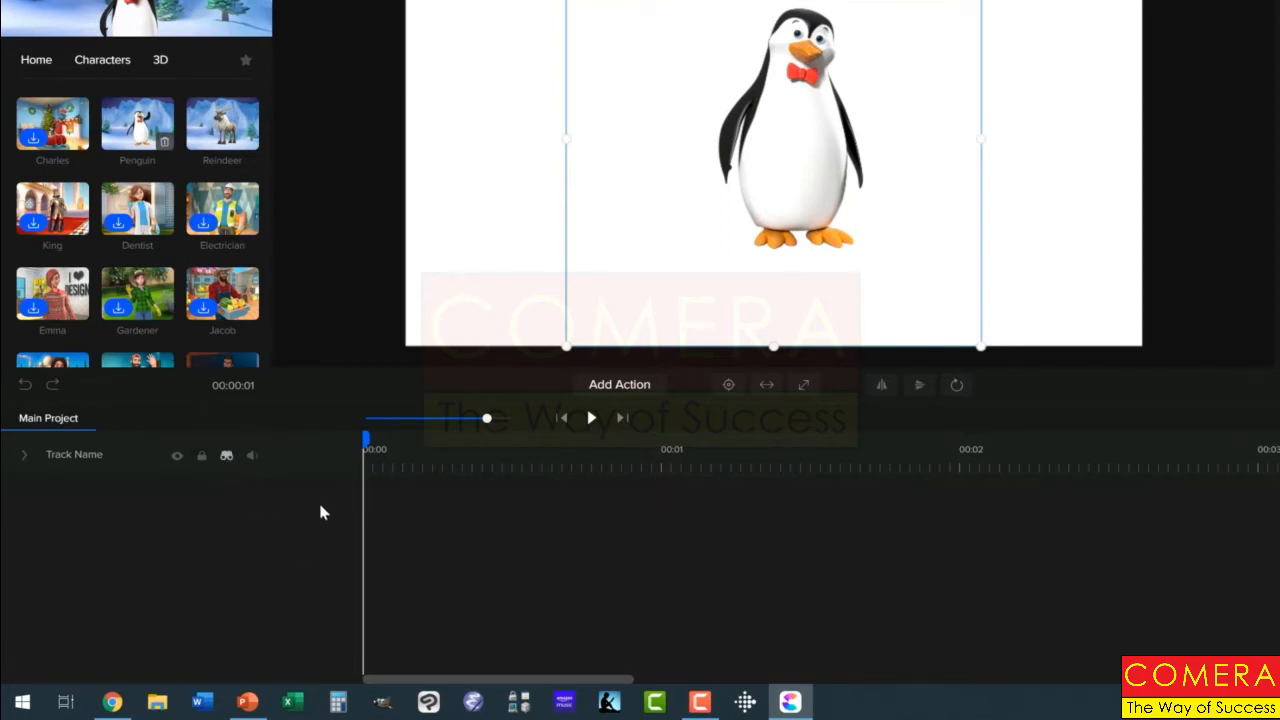
left_click(227, 460)
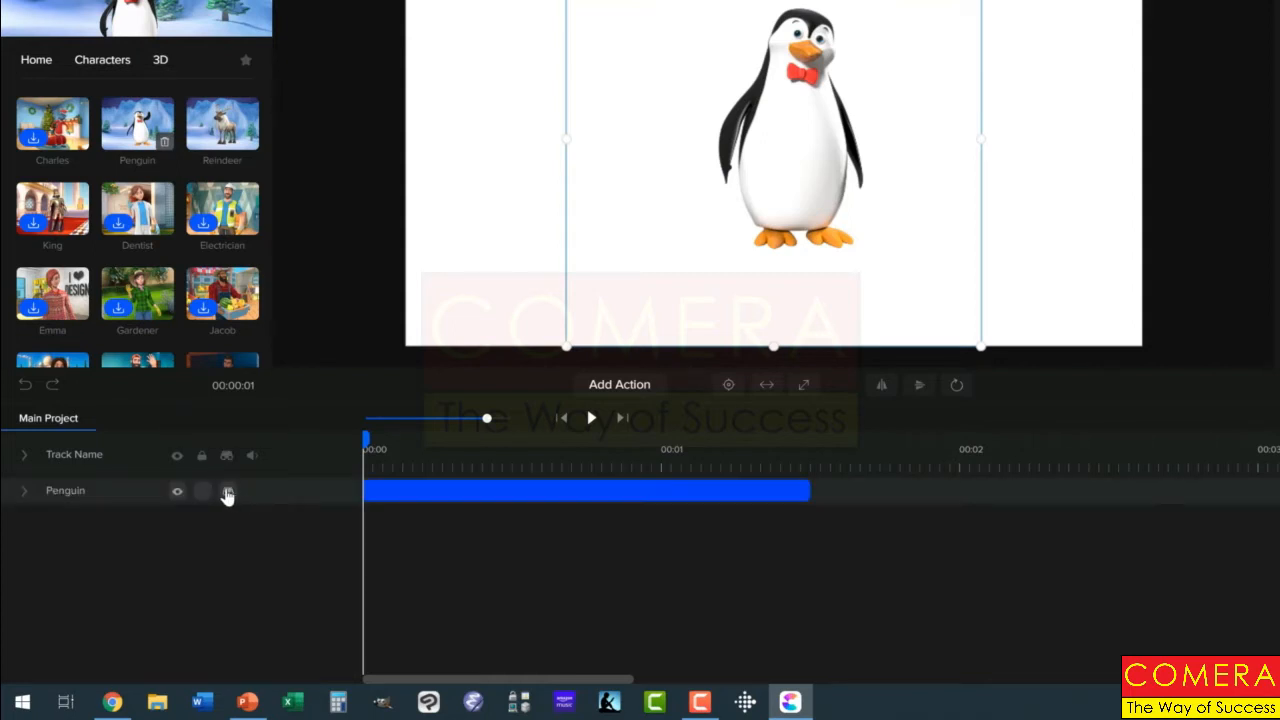
left_click(229, 491)
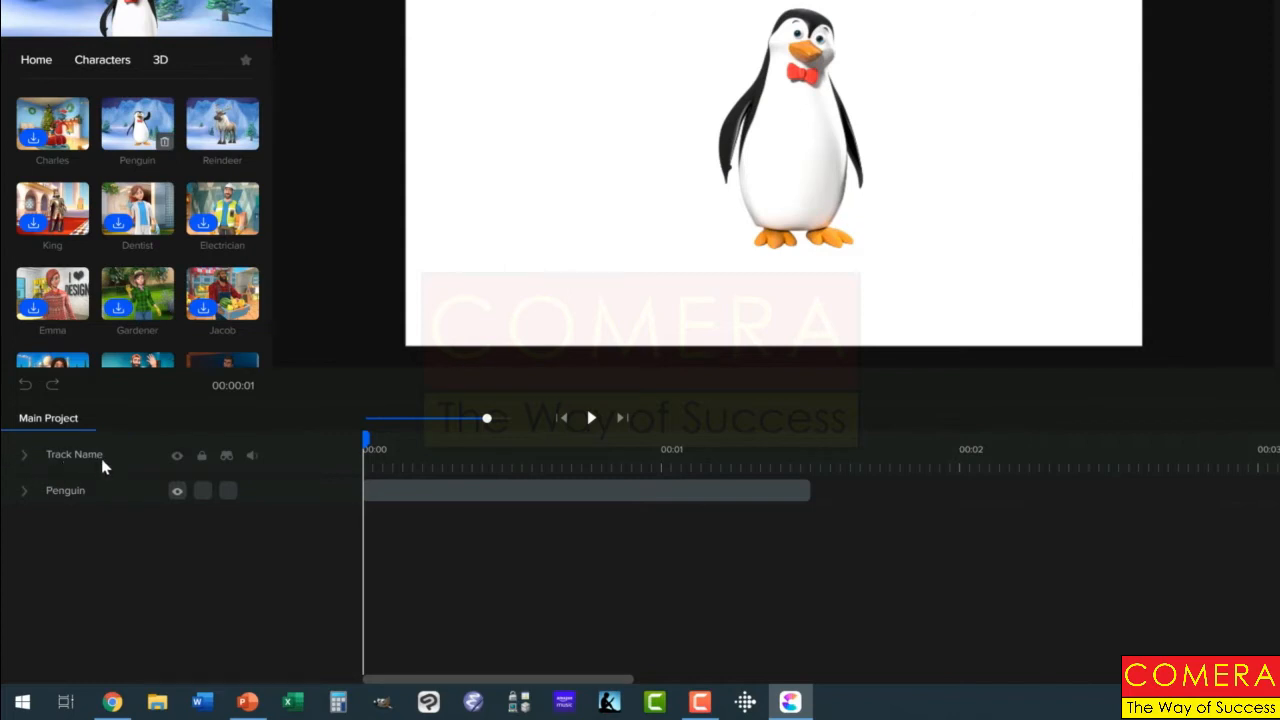
left_click(177, 456)
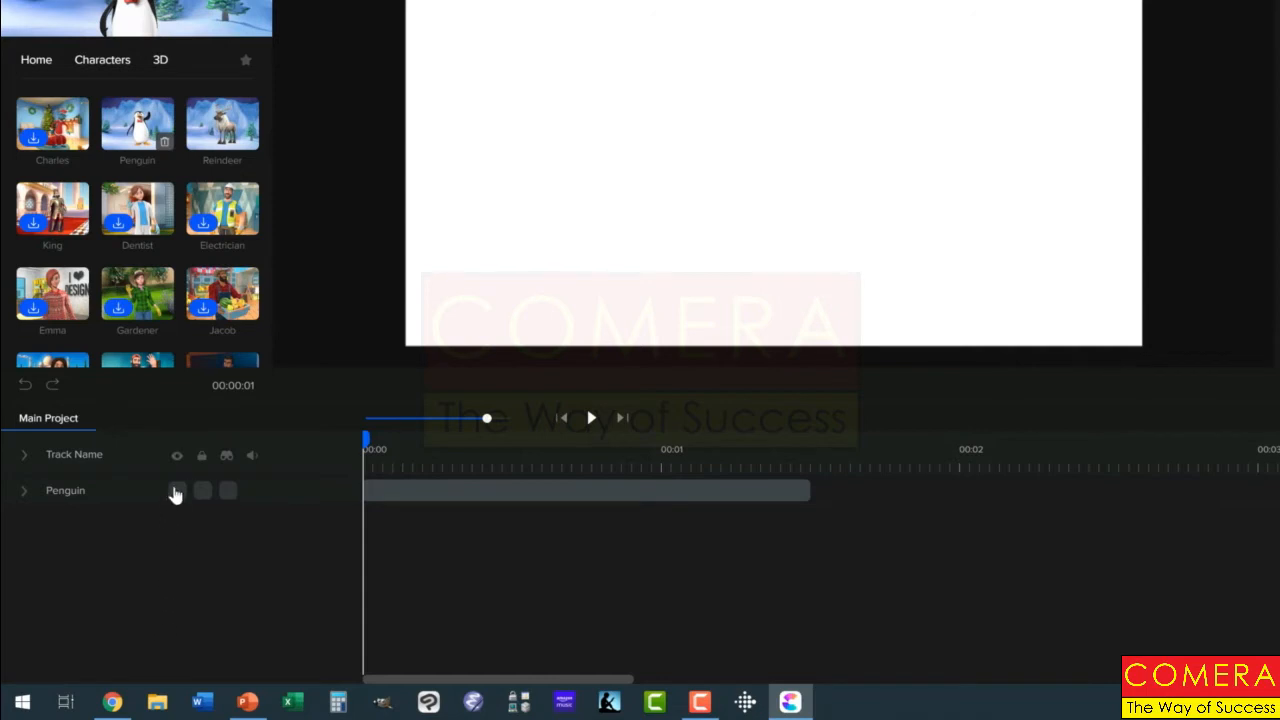
left_click(177, 455)
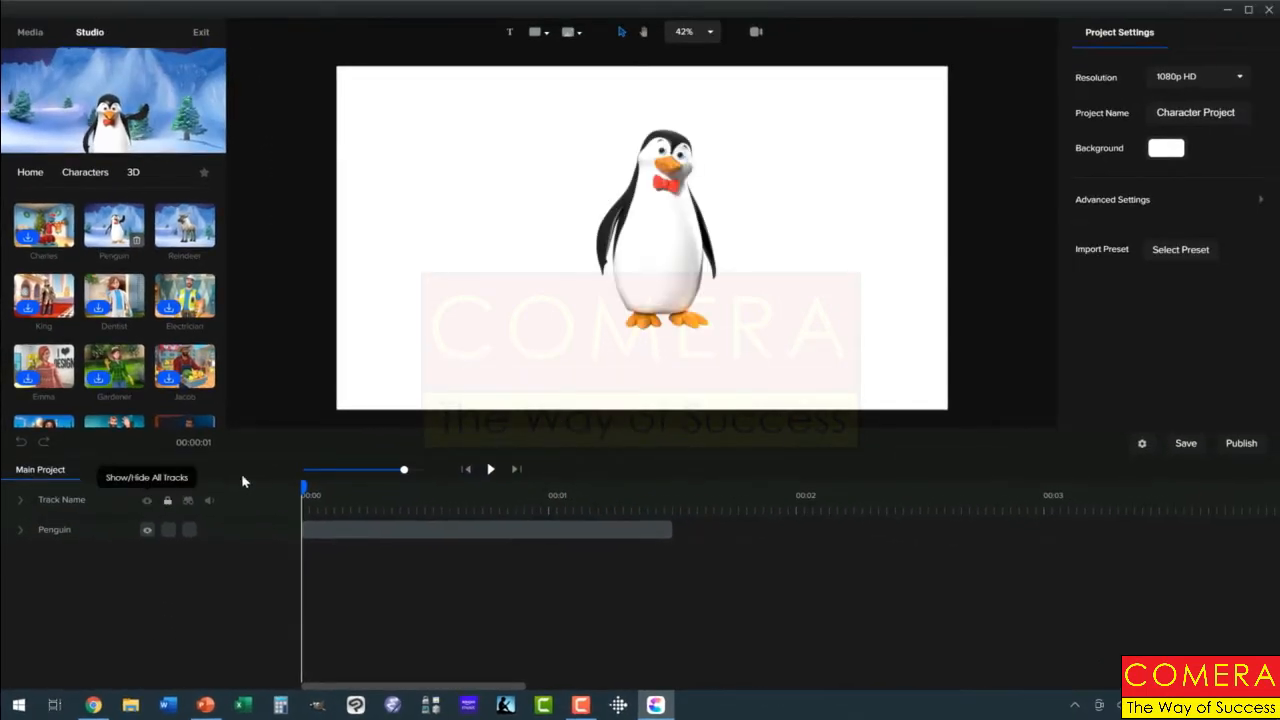
Step: Add a text element below and beside the penguin in the canvas's lower-left area and set its color to black (#000000)
left_click(510, 36)
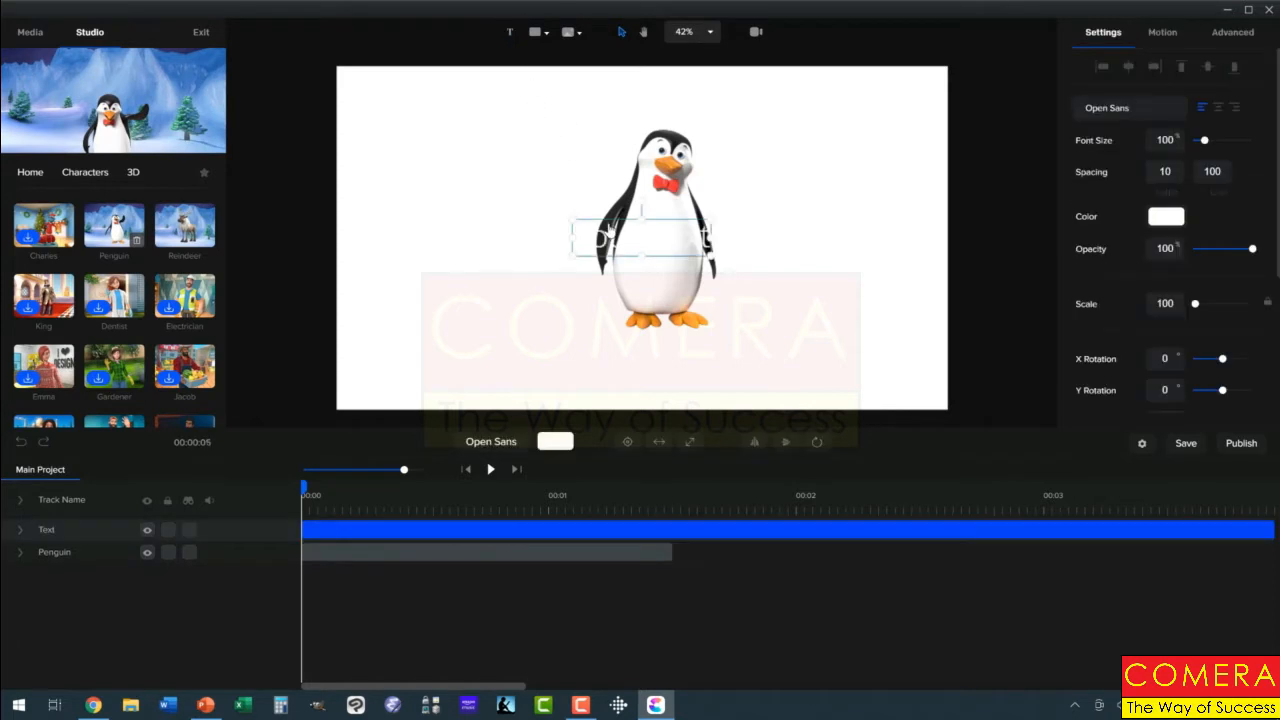
left_click_drag(600, 250, 414, 348)
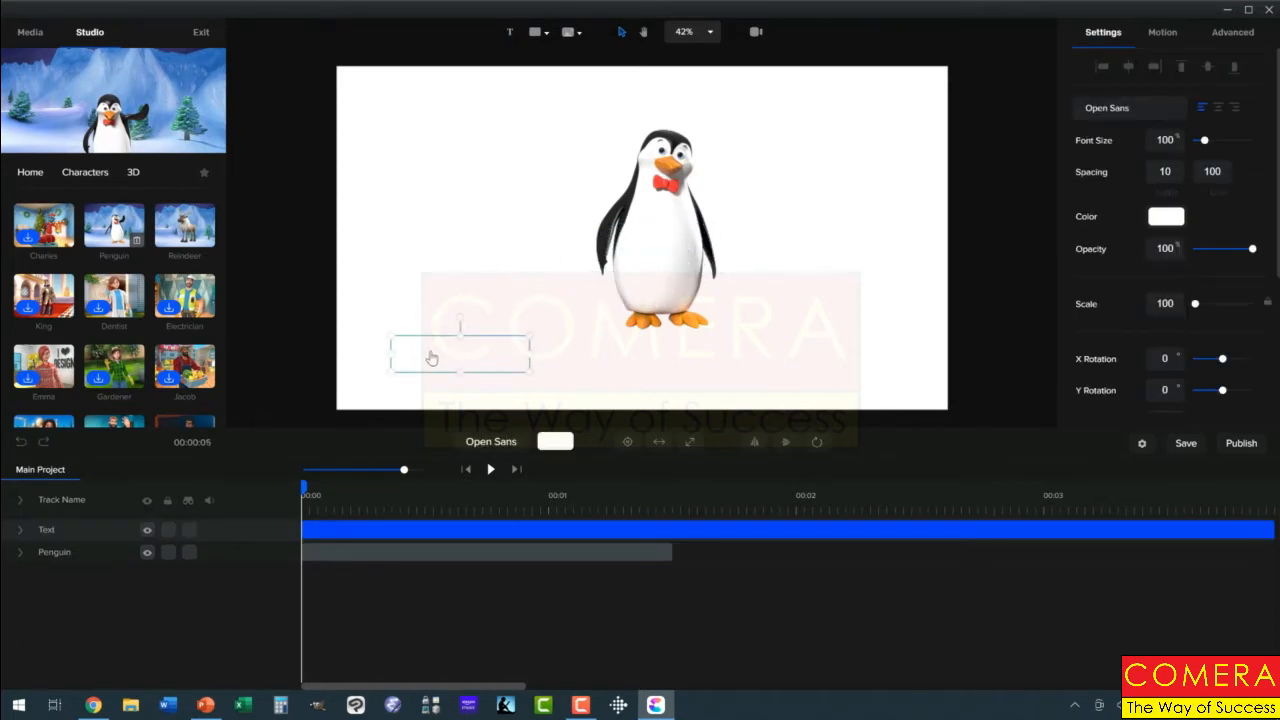
double_click(414, 348)
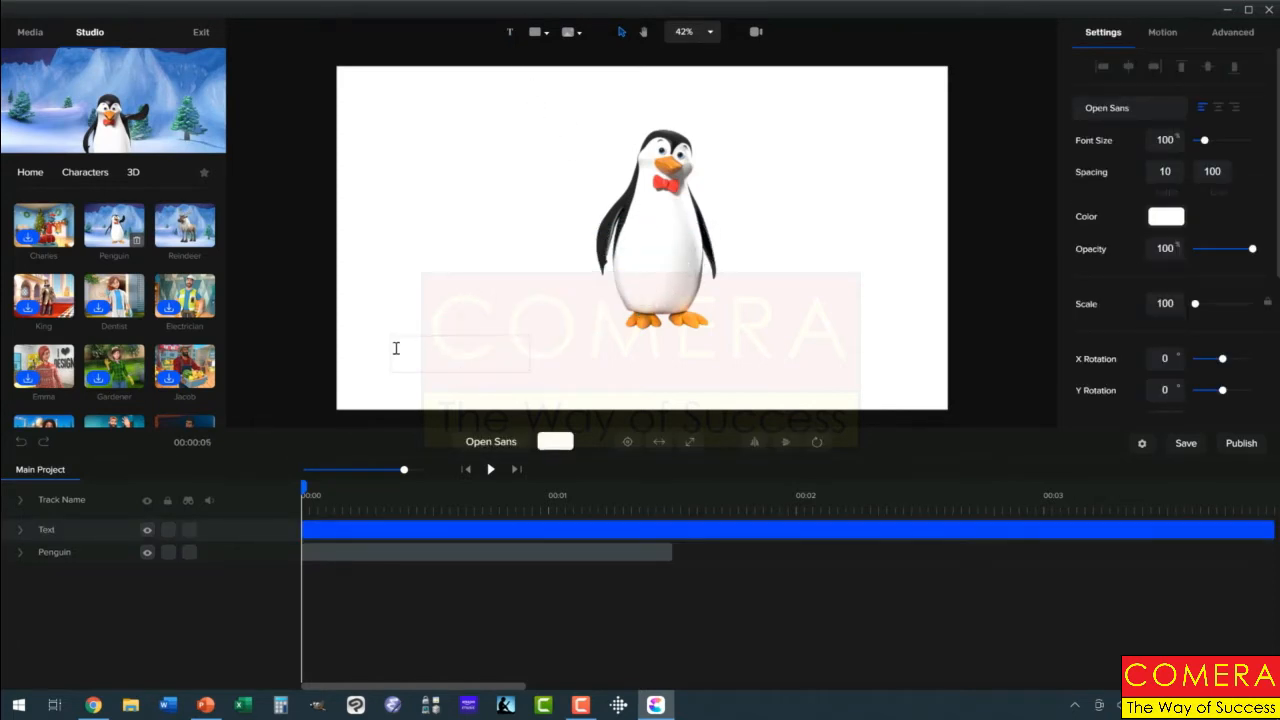
left_click_drag(394, 347, 527, 353)
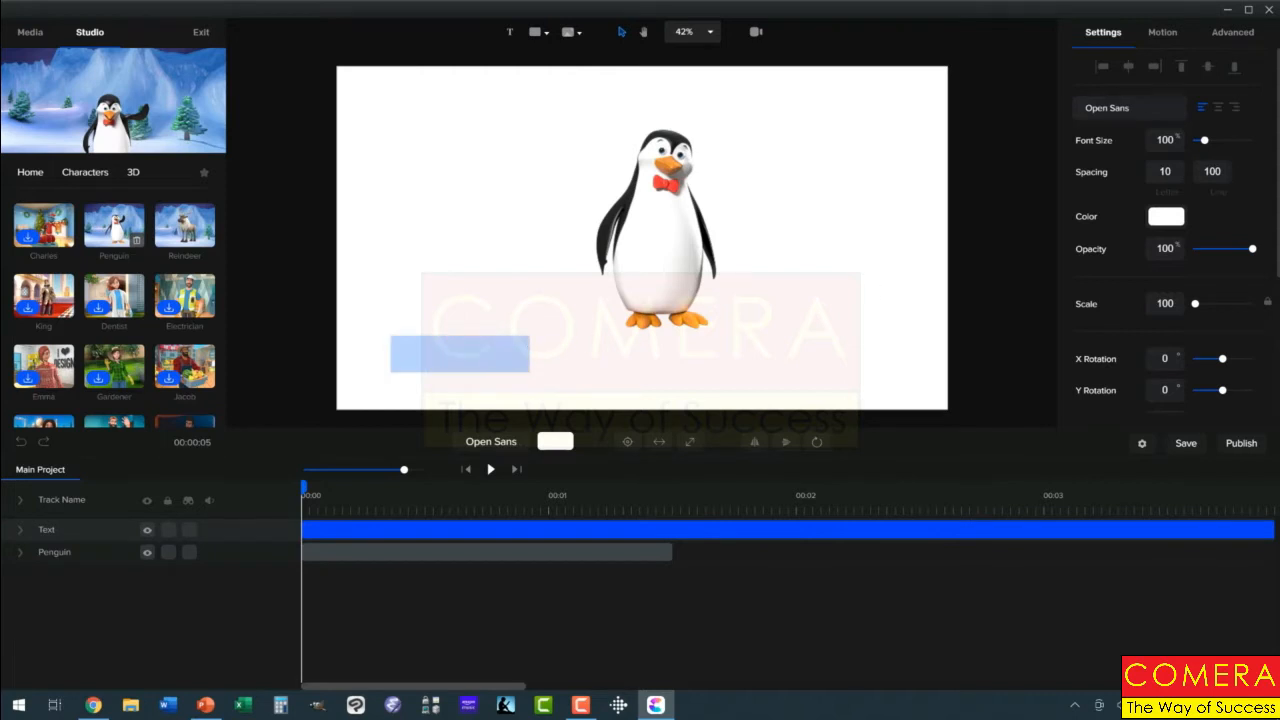
left_click(1165, 222)
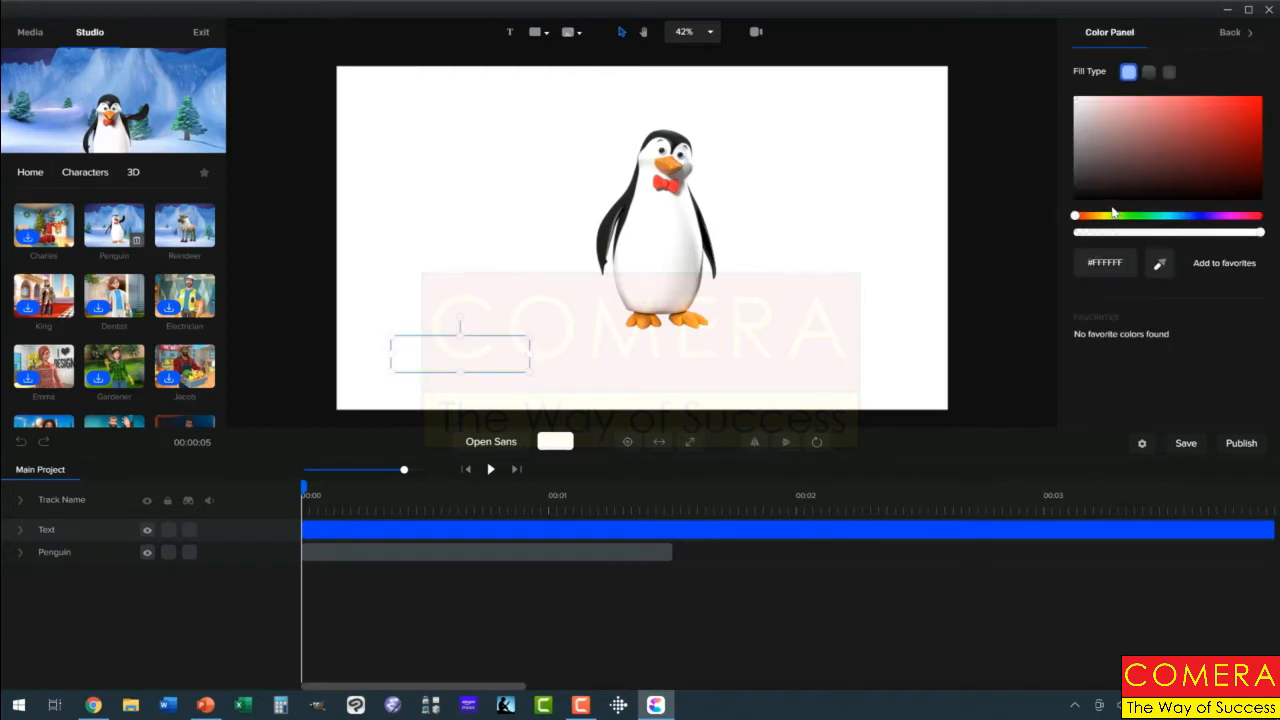
left_click(1089, 187)
left_click(1076, 198)
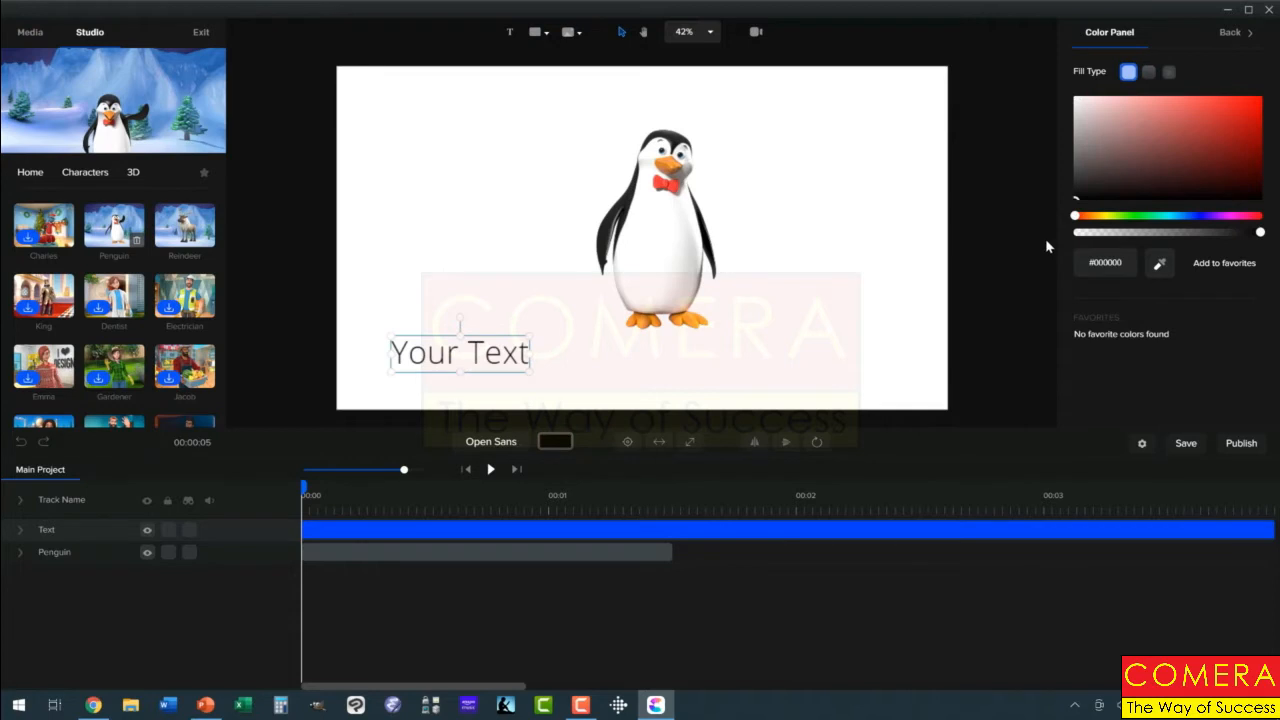
left_click(1034, 180)
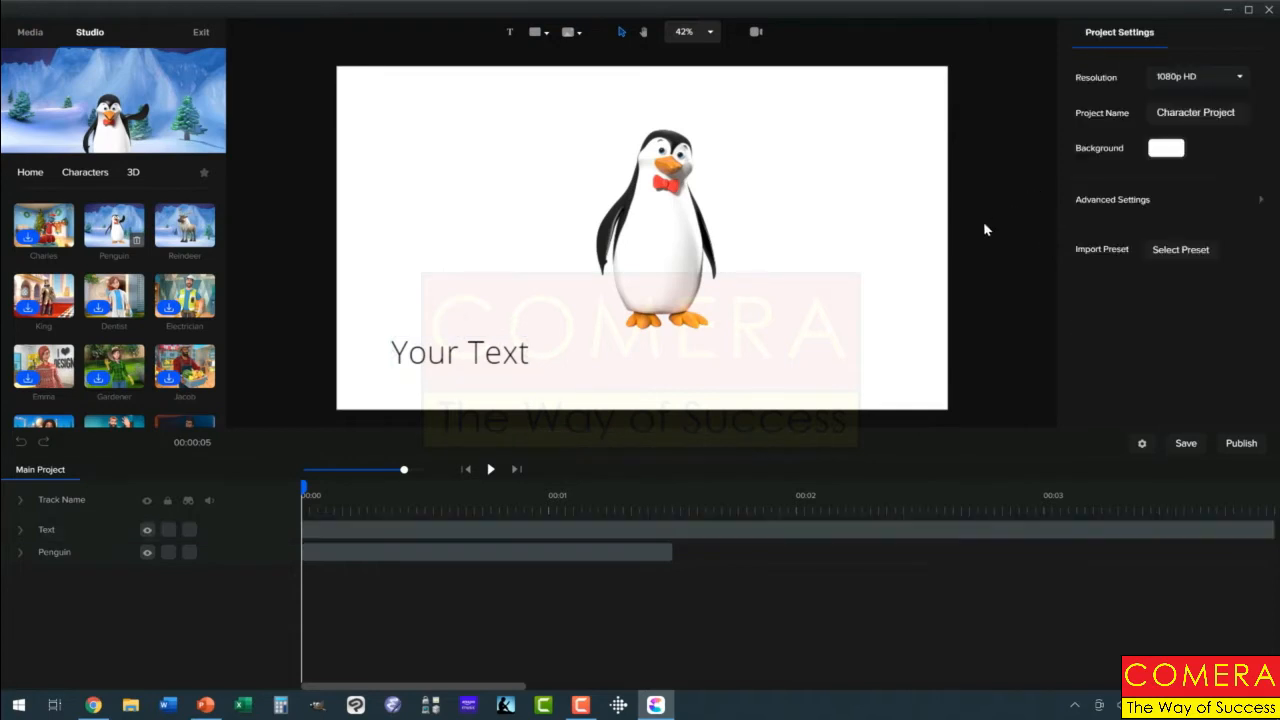
left_click(432, 358)
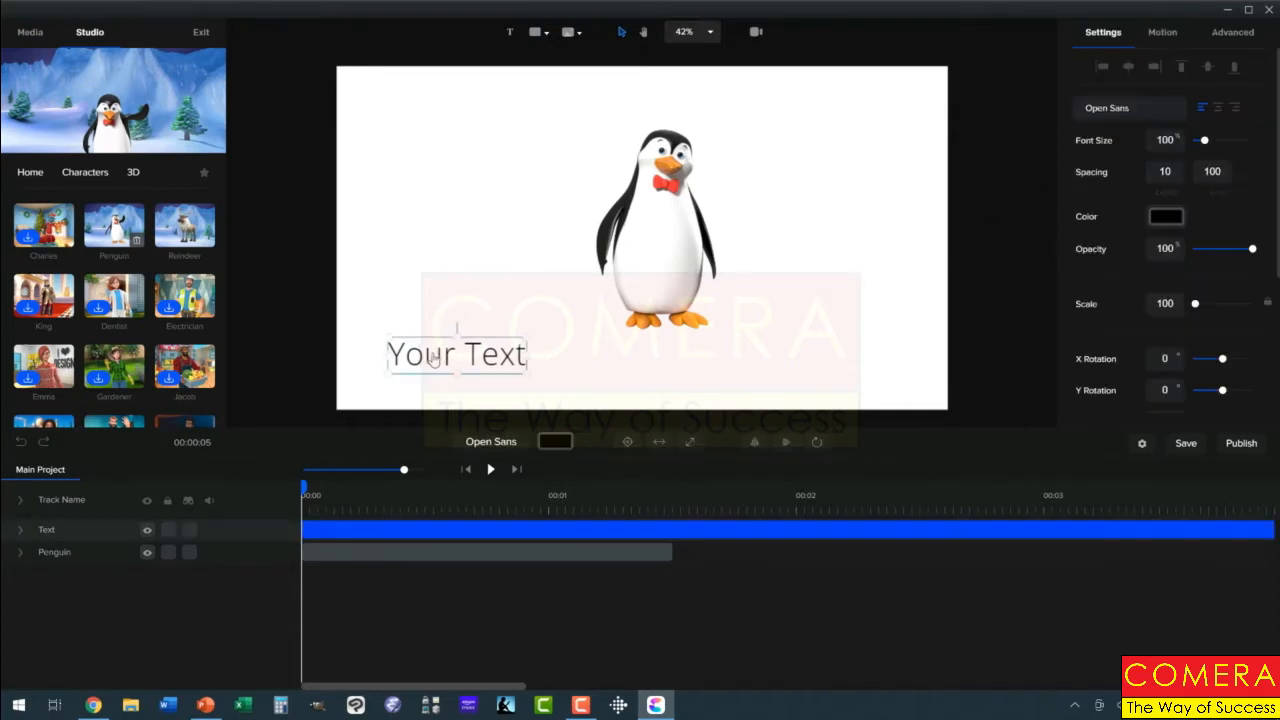
Step: With the text element selected, hide and show all tracks at once, and lock and unlock them all
left_click(645, 262)
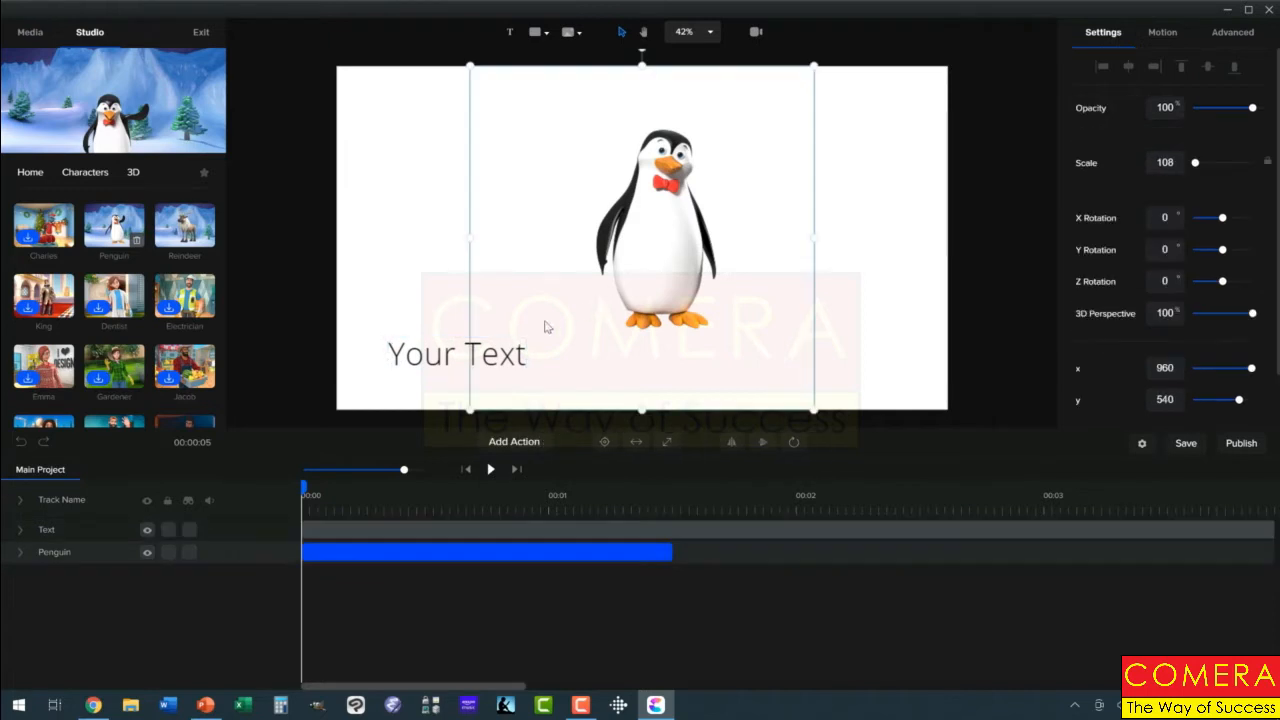
left_click(445, 366)
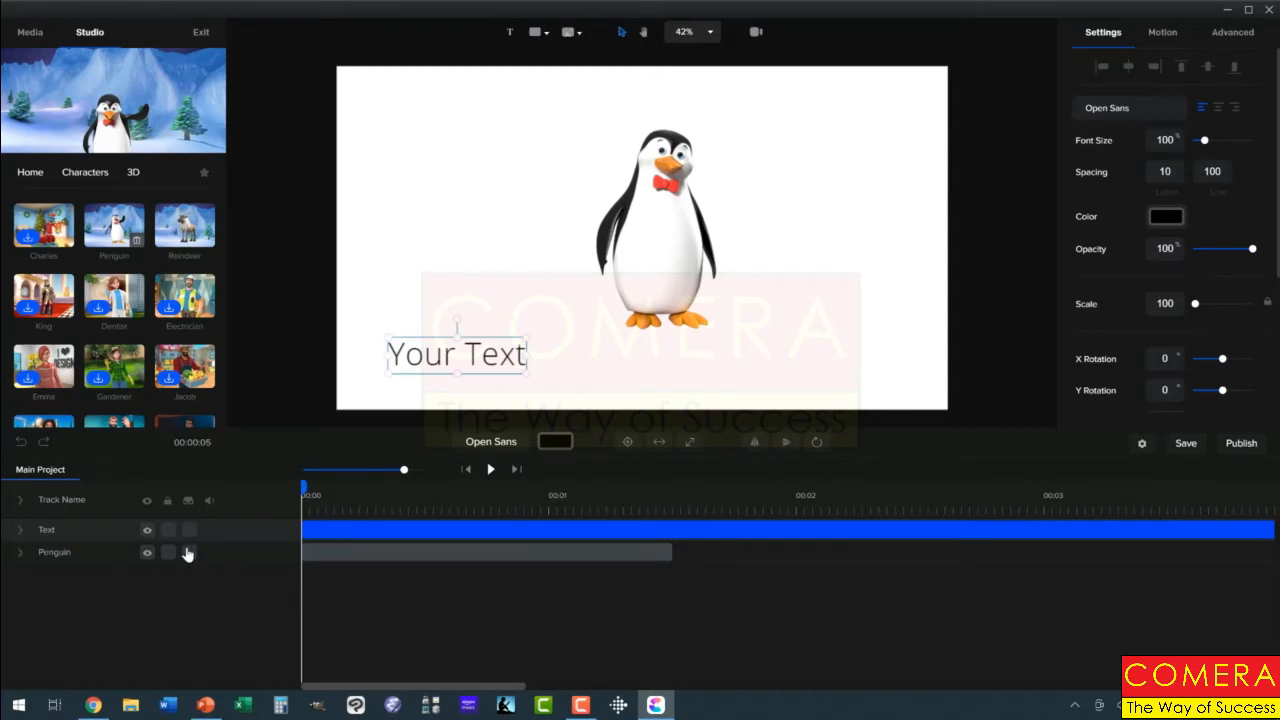
left_click(146, 503)
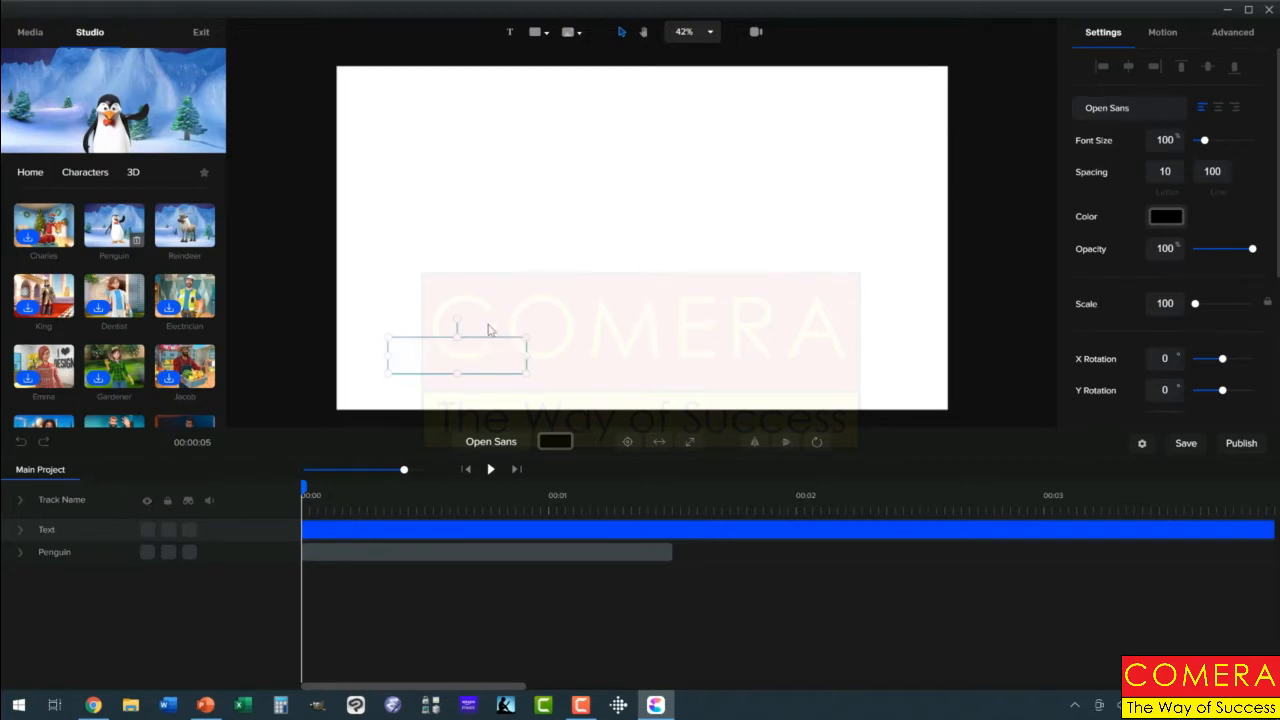
left_click(146, 501)
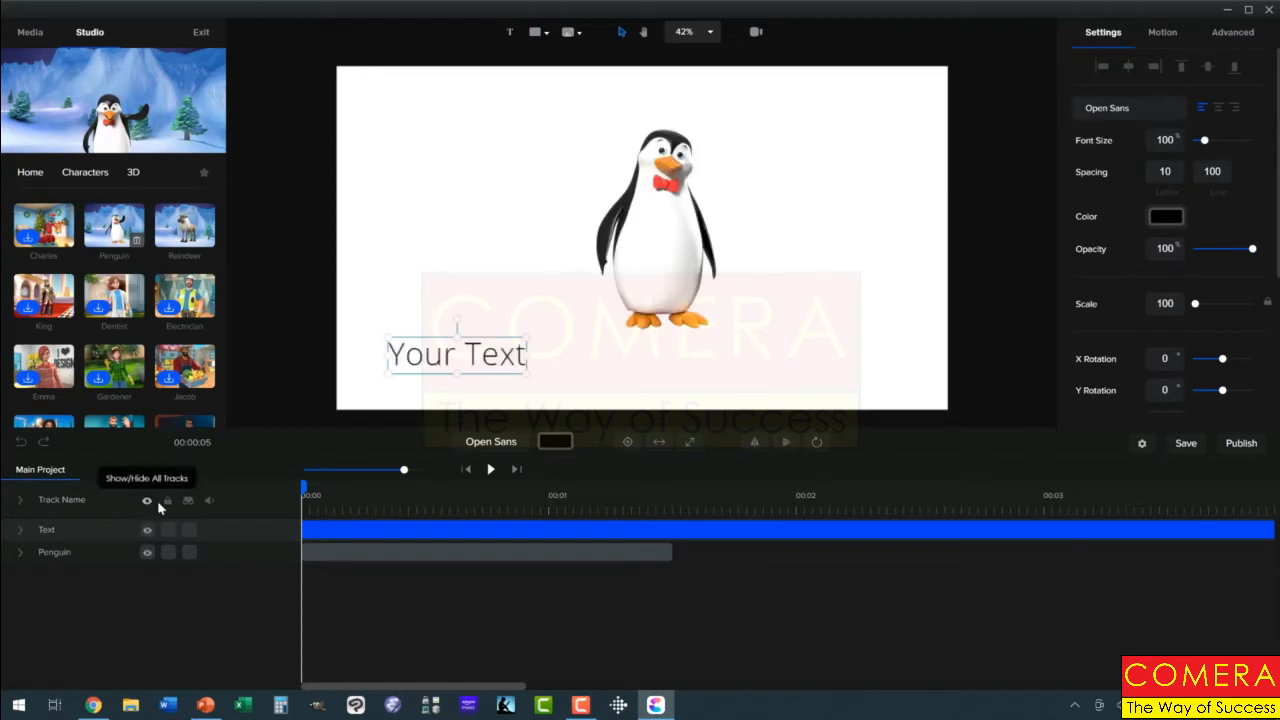
left_click(167, 503)
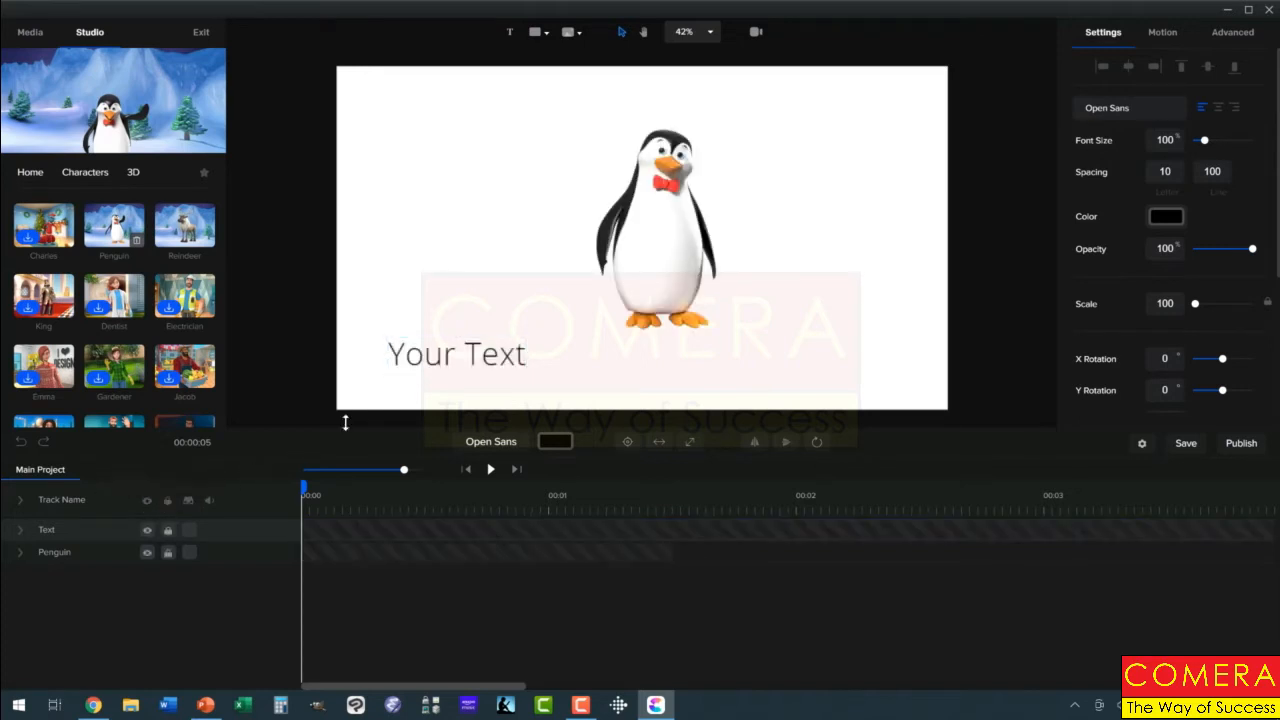
left_click(167, 503)
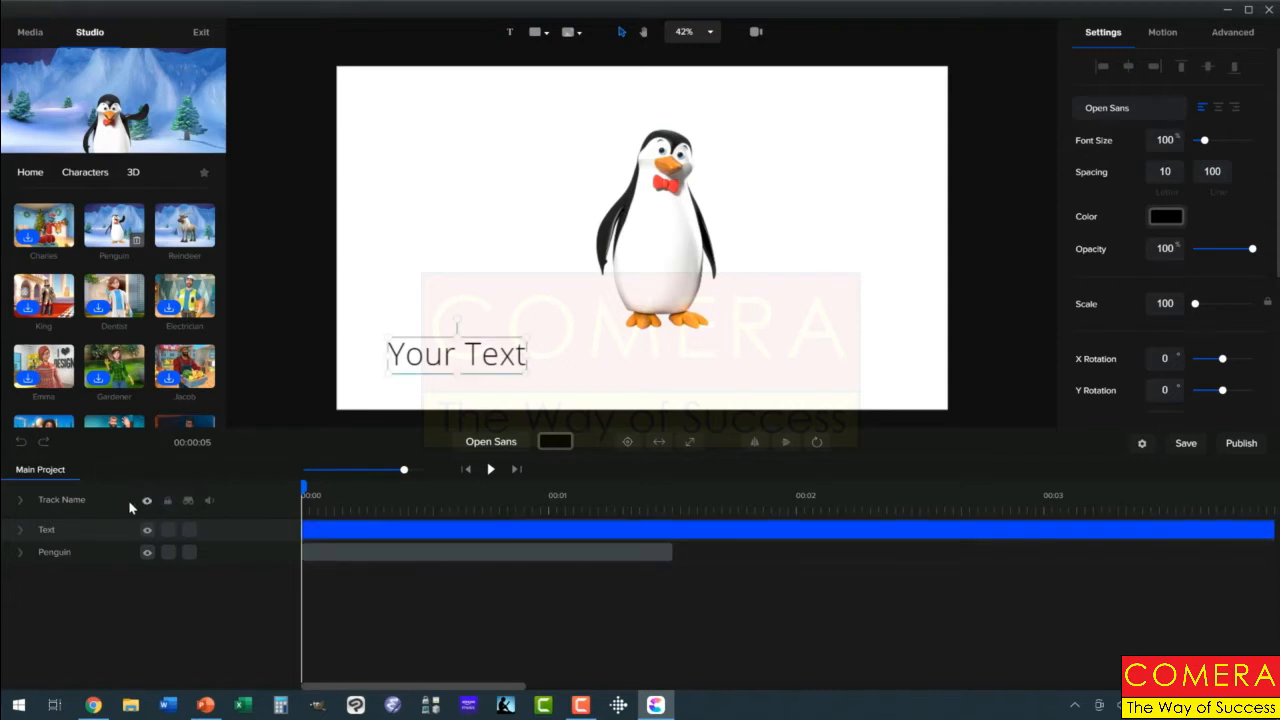
Step: Expand and collapse the details of all tracks, and delete the Text track from the timeline
left_click(20, 503)
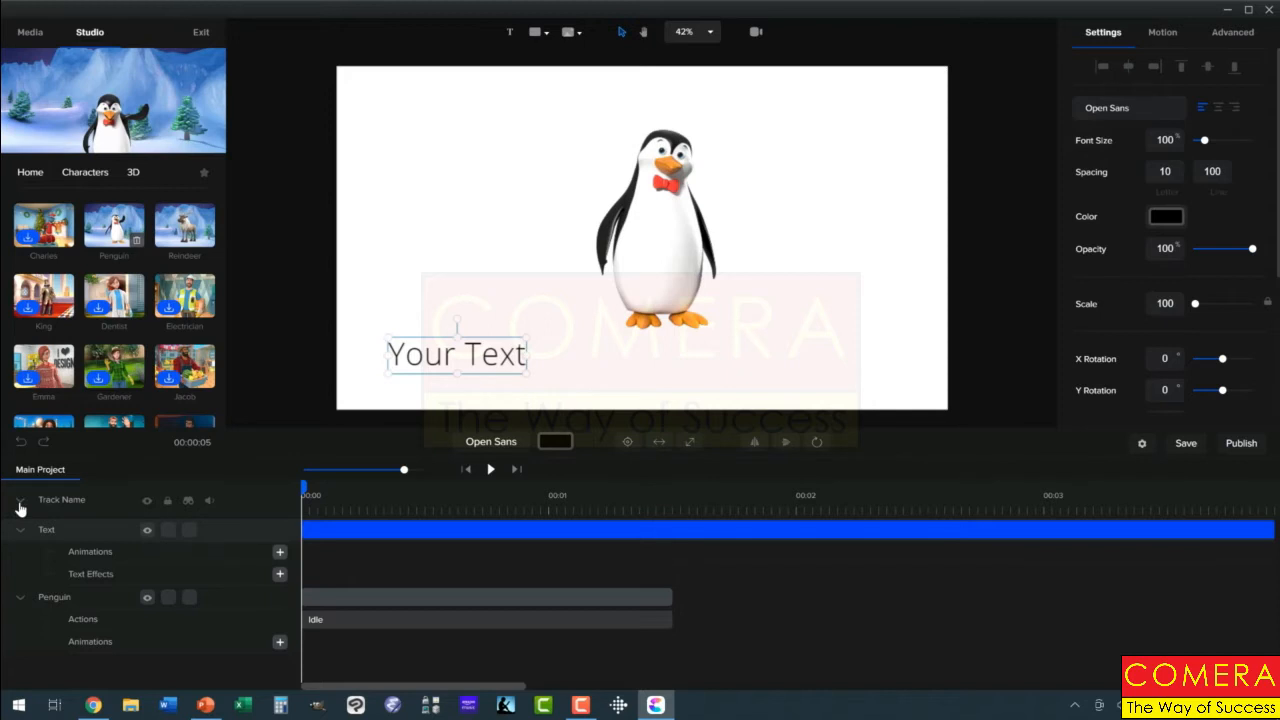
left_click(20, 503)
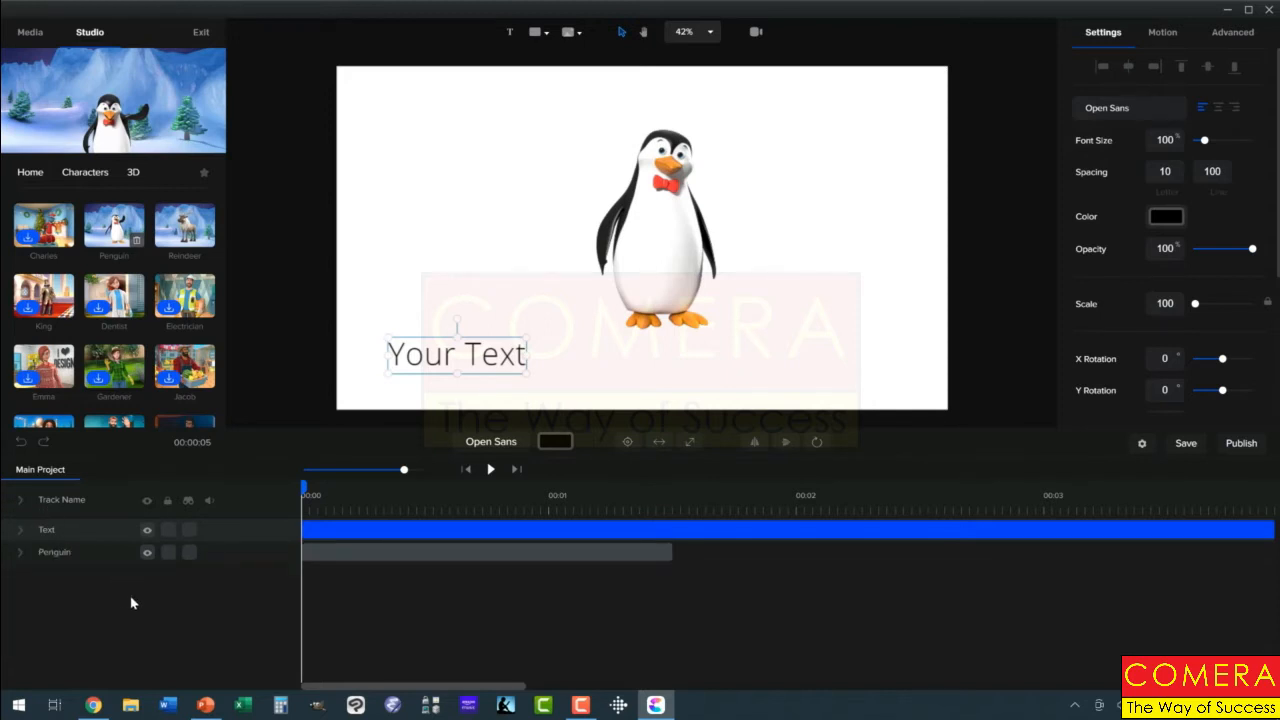
left_click(345, 530)
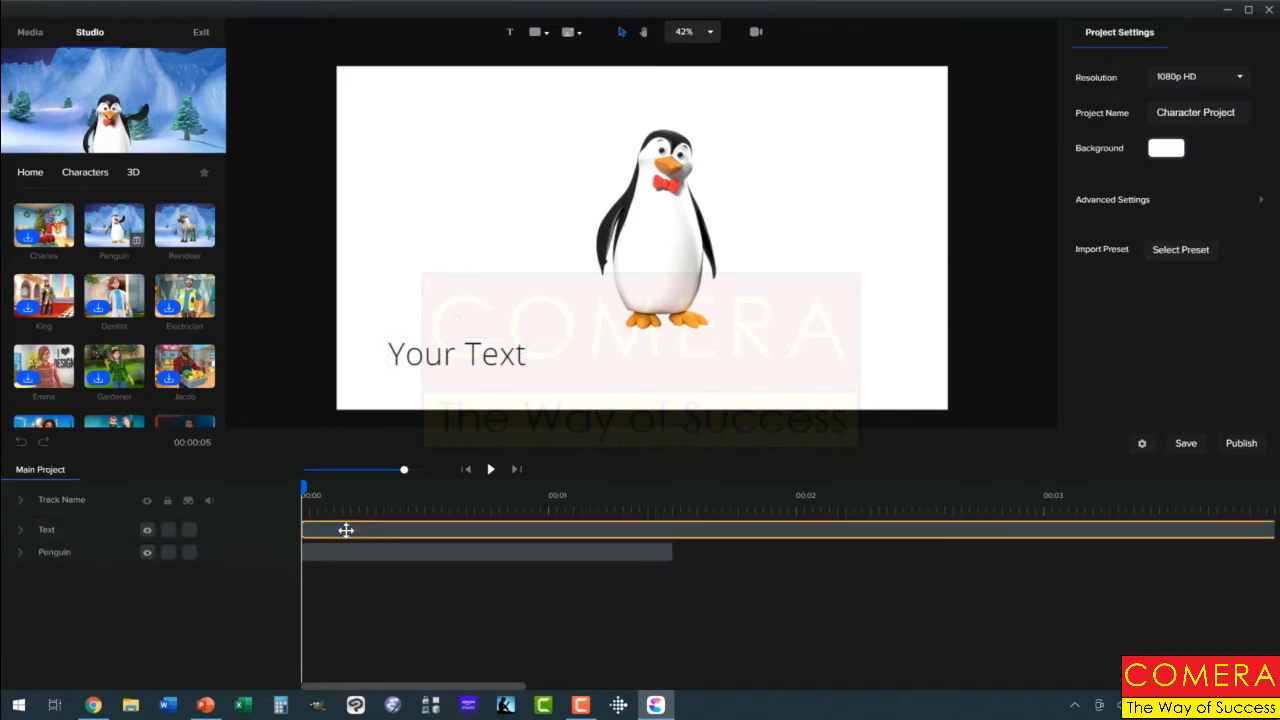
left_click(345, 530)
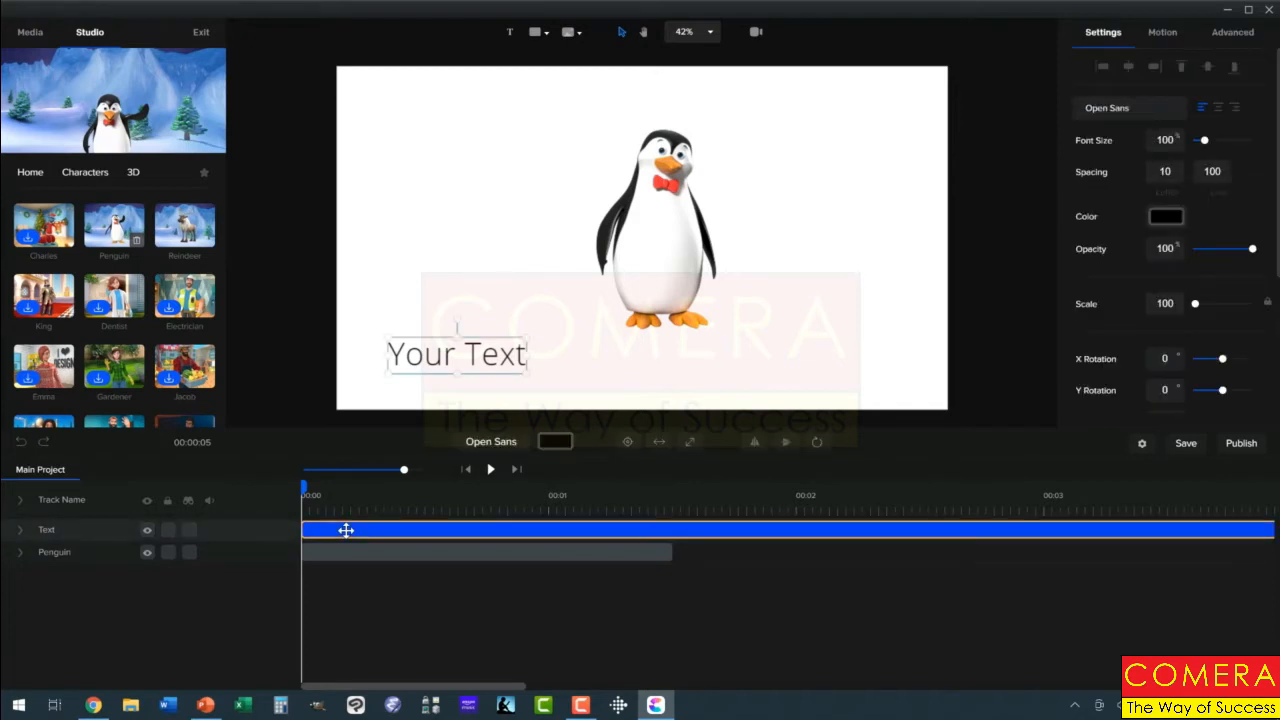
right_click(345, 530)
left_click(360, 566)
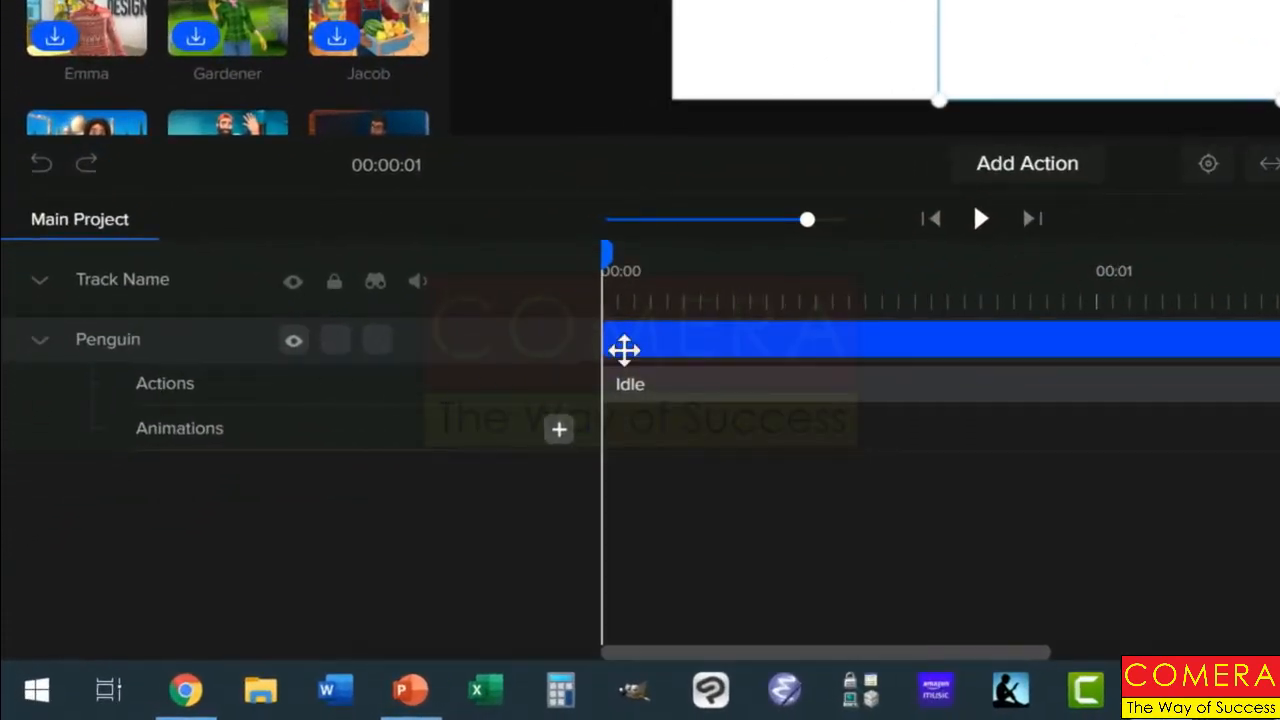
Step: Examine the Penguin track and its Idle action, and play the animation through to its end
left_click(640, 340)
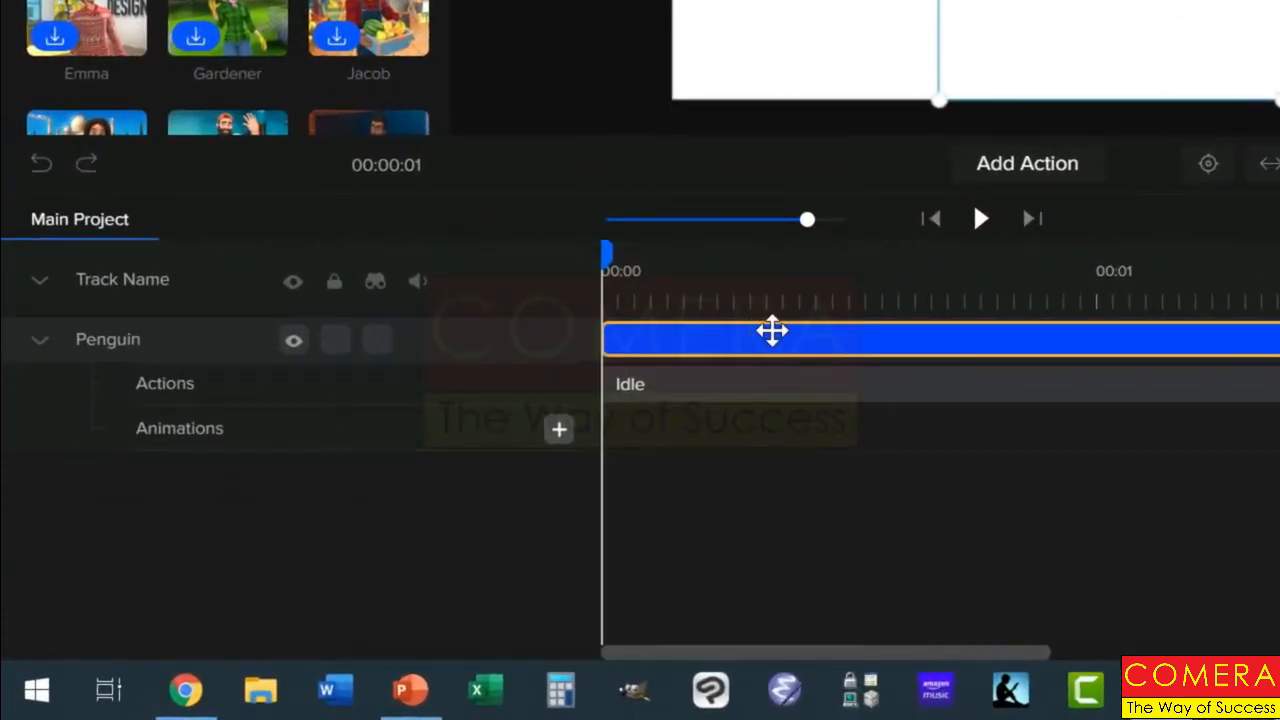
left_click(795, 383)
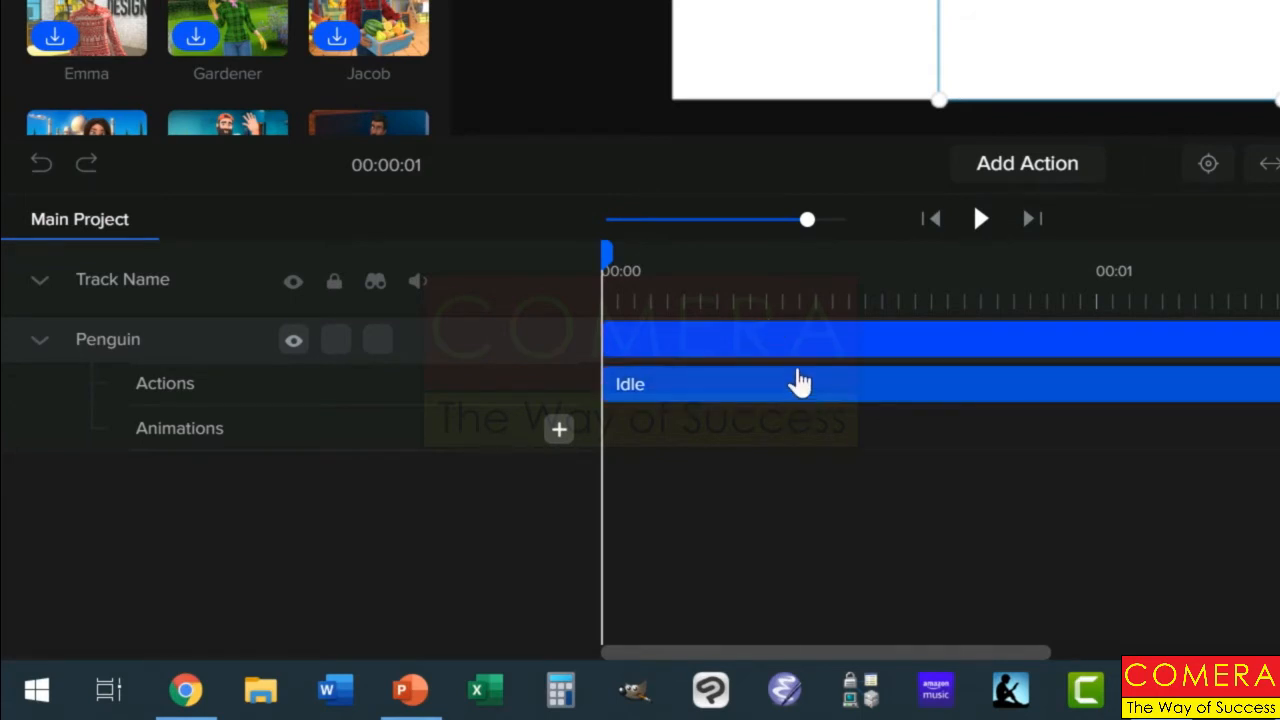
left_click(521, 396)
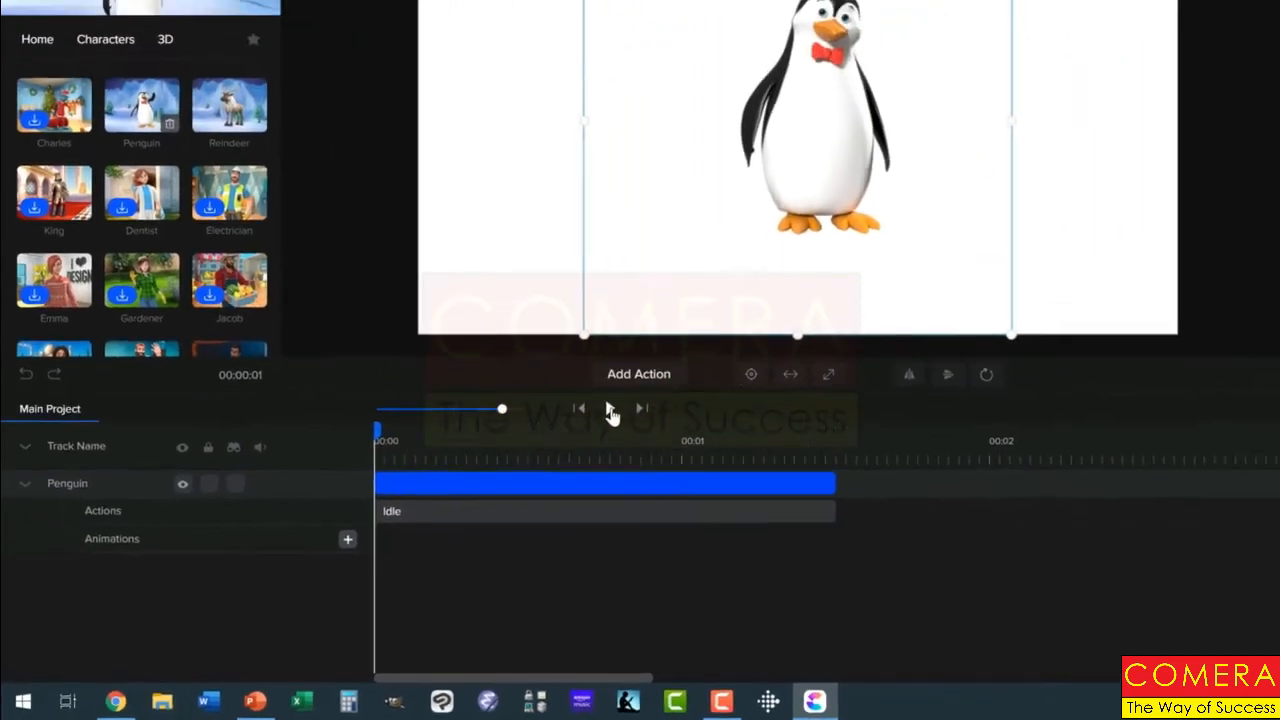
left_click(784, 324)
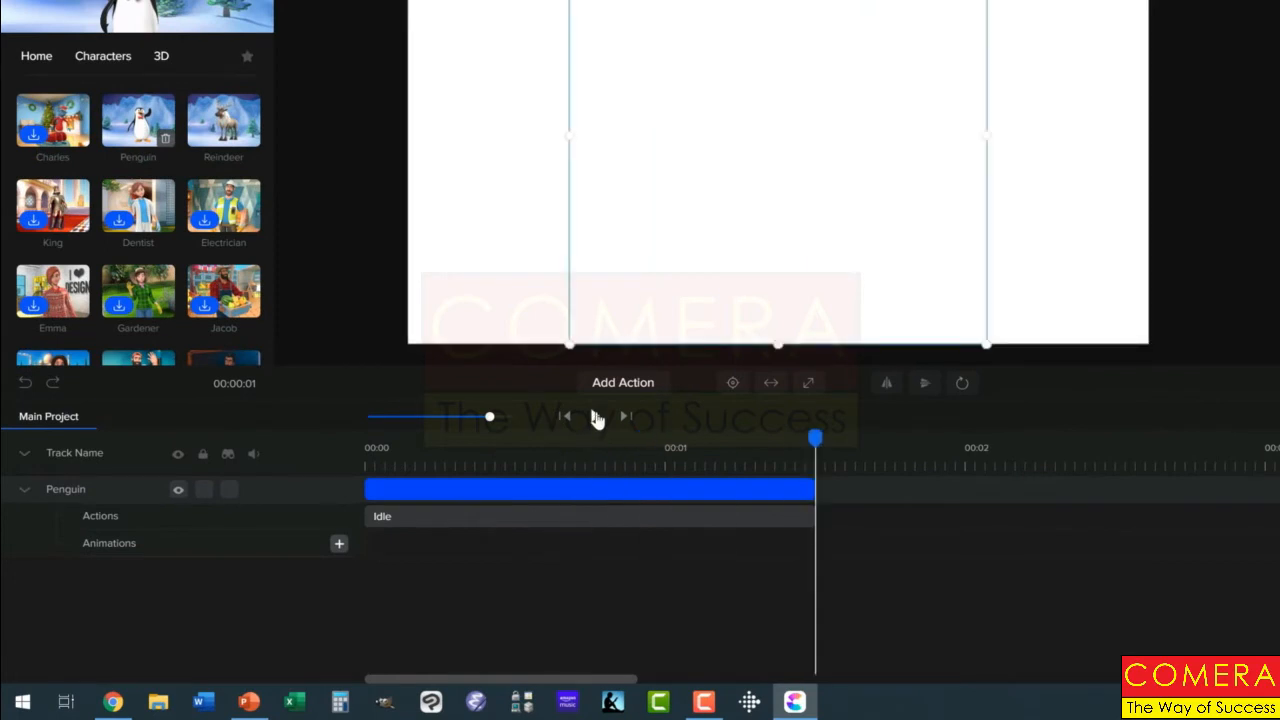
Step: Add a second Idle action at the end of the Penguin track
left_click(794, 490)
left_click(618, 390)
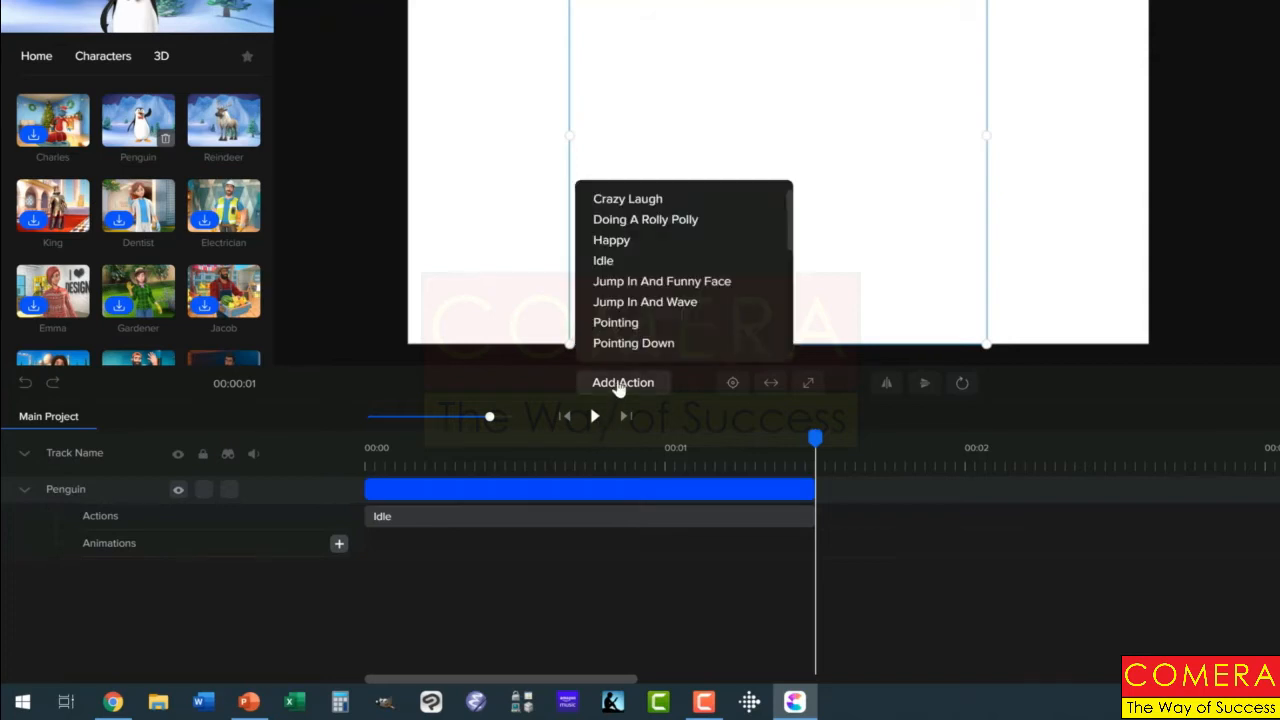
left_click(608, 262)
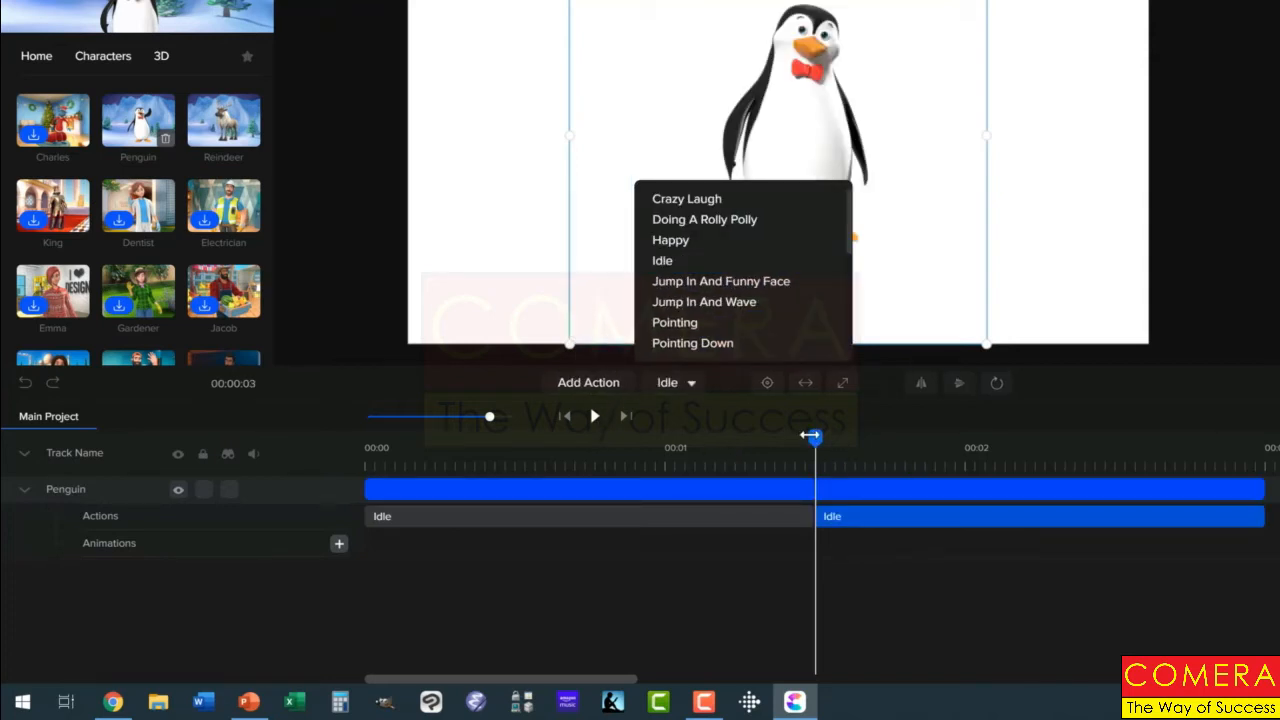
Step: Return the playhead to the start of the timeline and play both Idle actions
left_click_drag(815, 437, 340, 491)
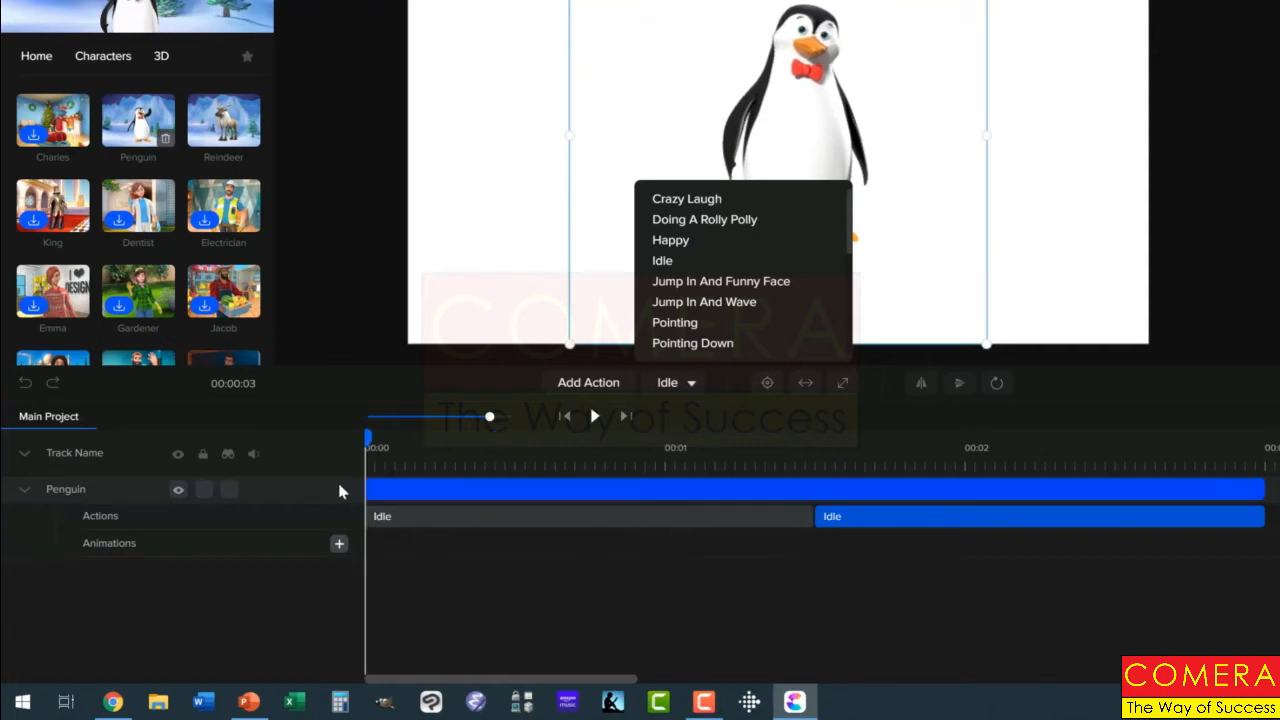
left_click(347, 491)
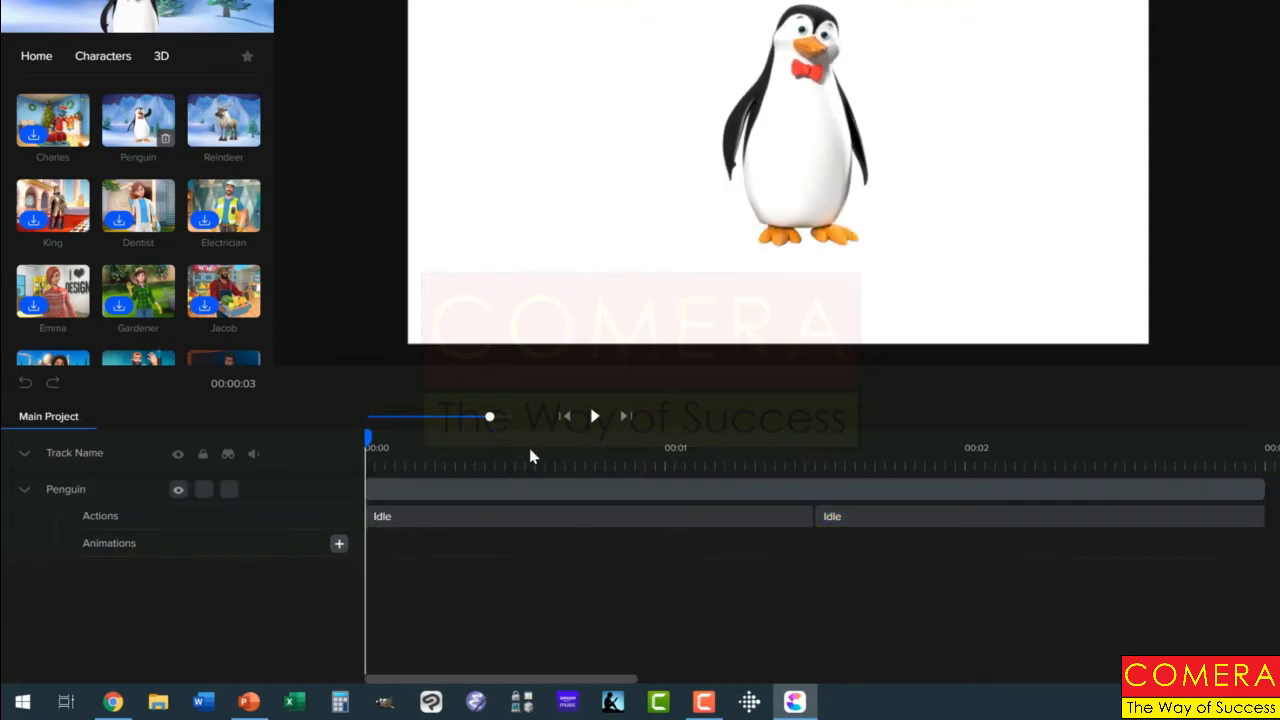
left_click(592, 416)
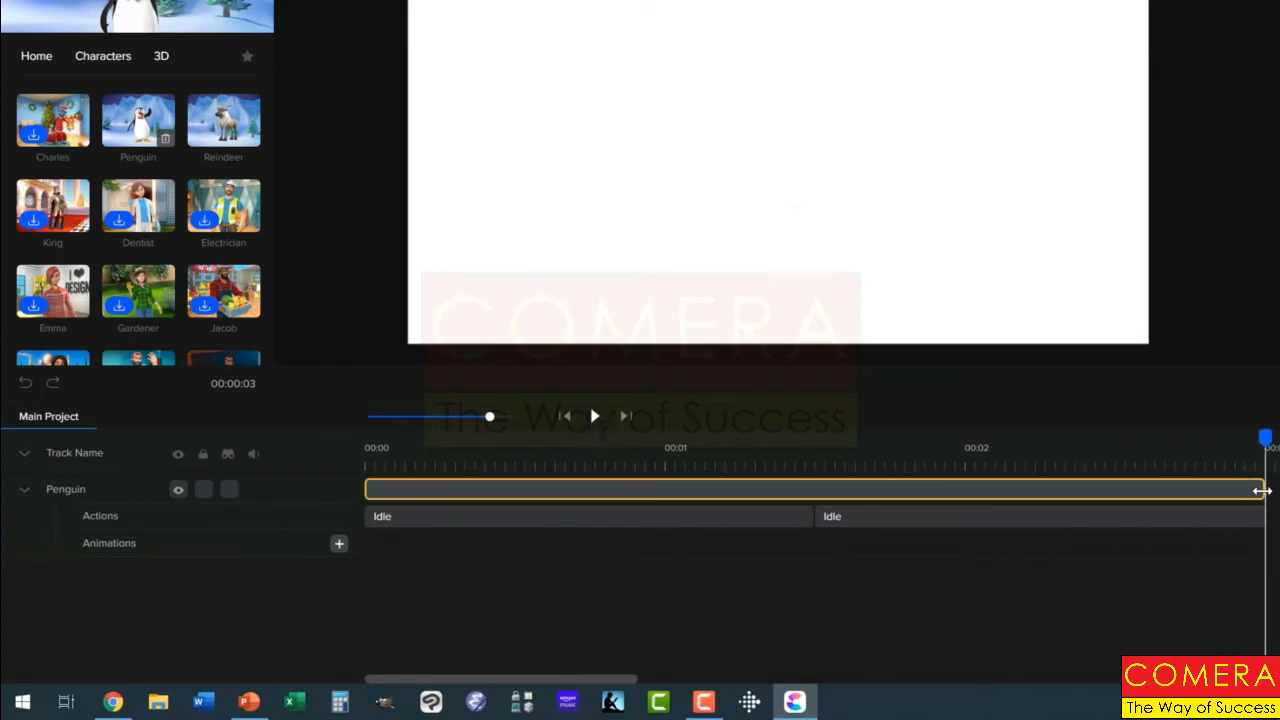
Step: Shorten the end of the Penguin track to about 2.1 seconds and return the playhead to the start
left_click_drag(1262, 489, 1003, 497)
left_click(831, 517)
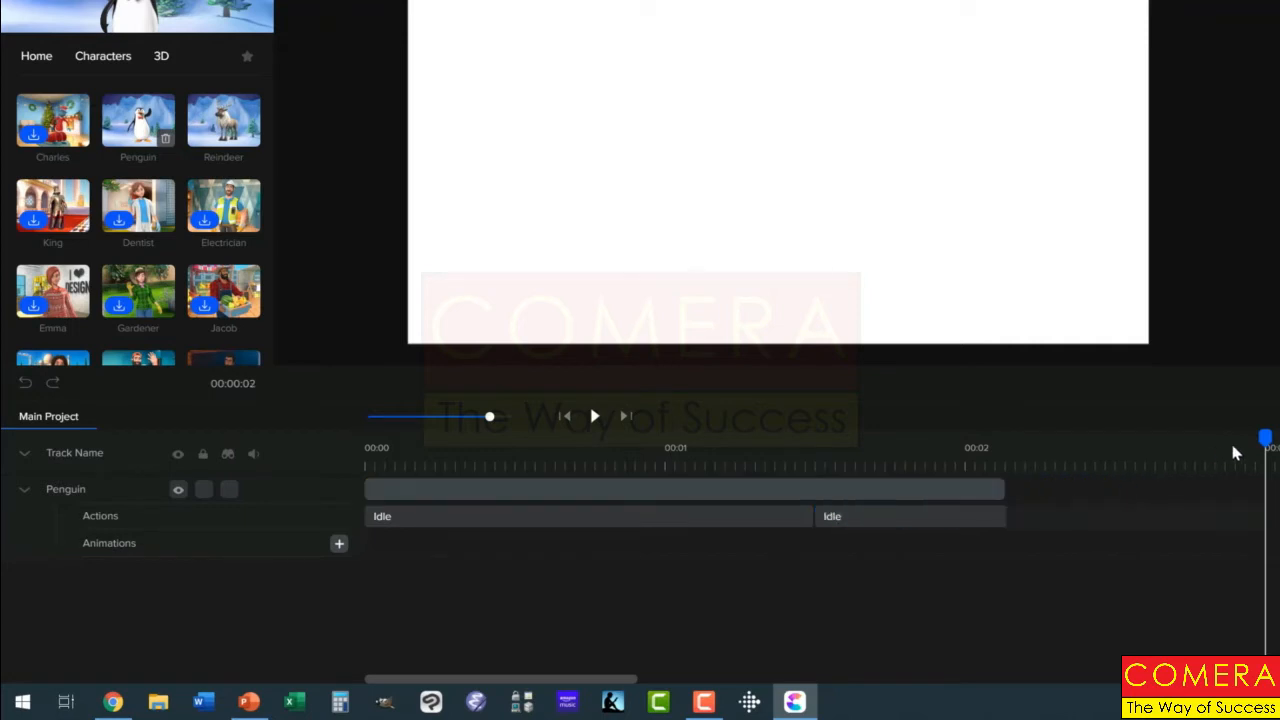
left_click_drag(1262, 437, 342, 485)
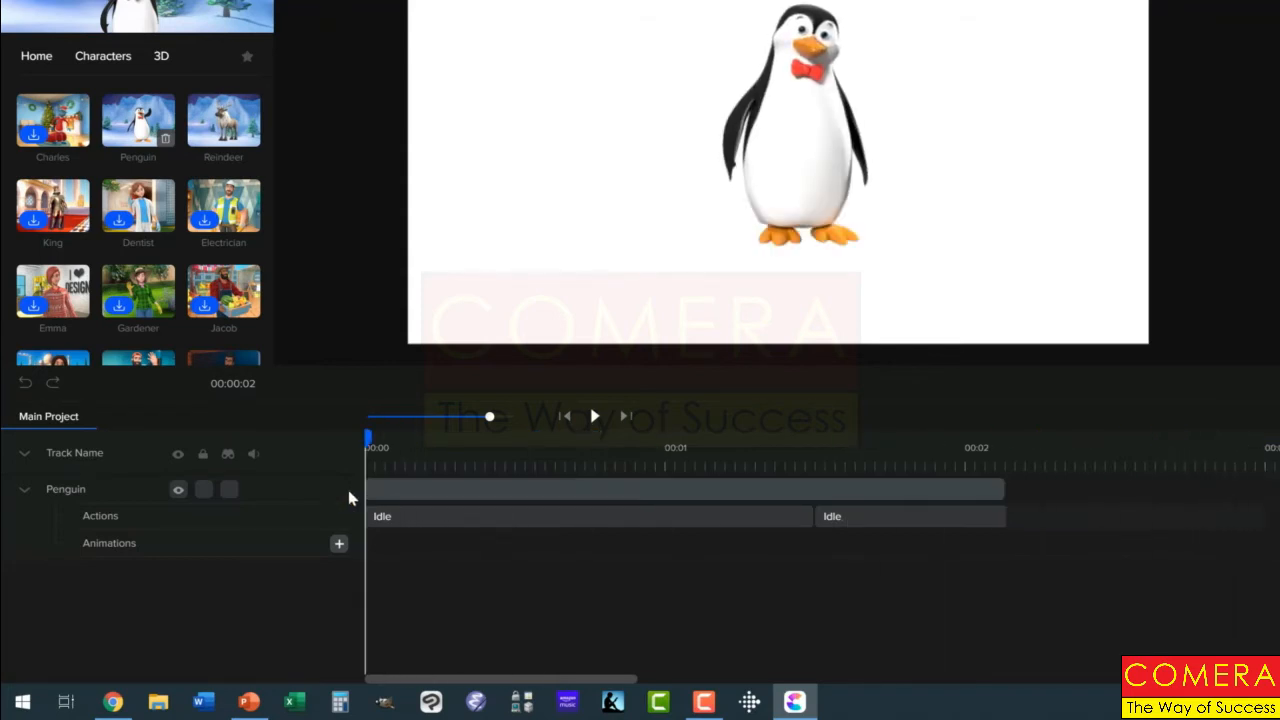
Step: Select the Penguin track and add a Happy action after the second Idle action
left_click(392, 488)
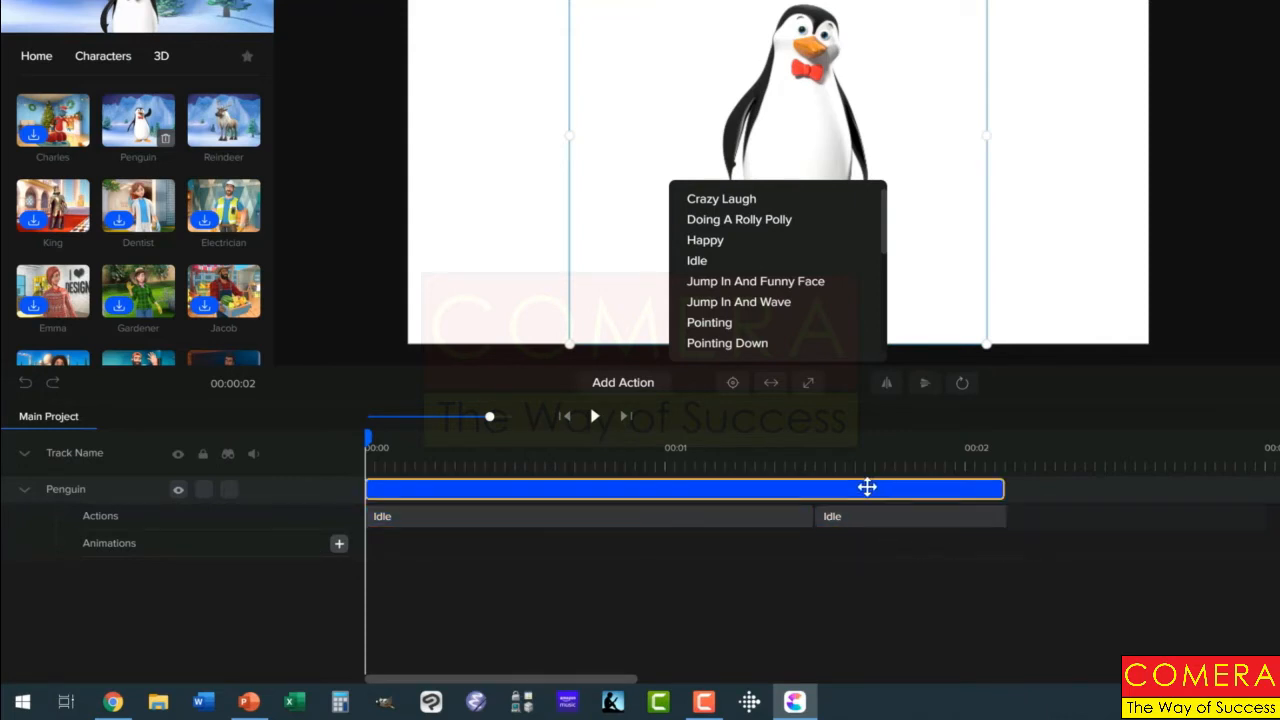
left_click(697, 566)
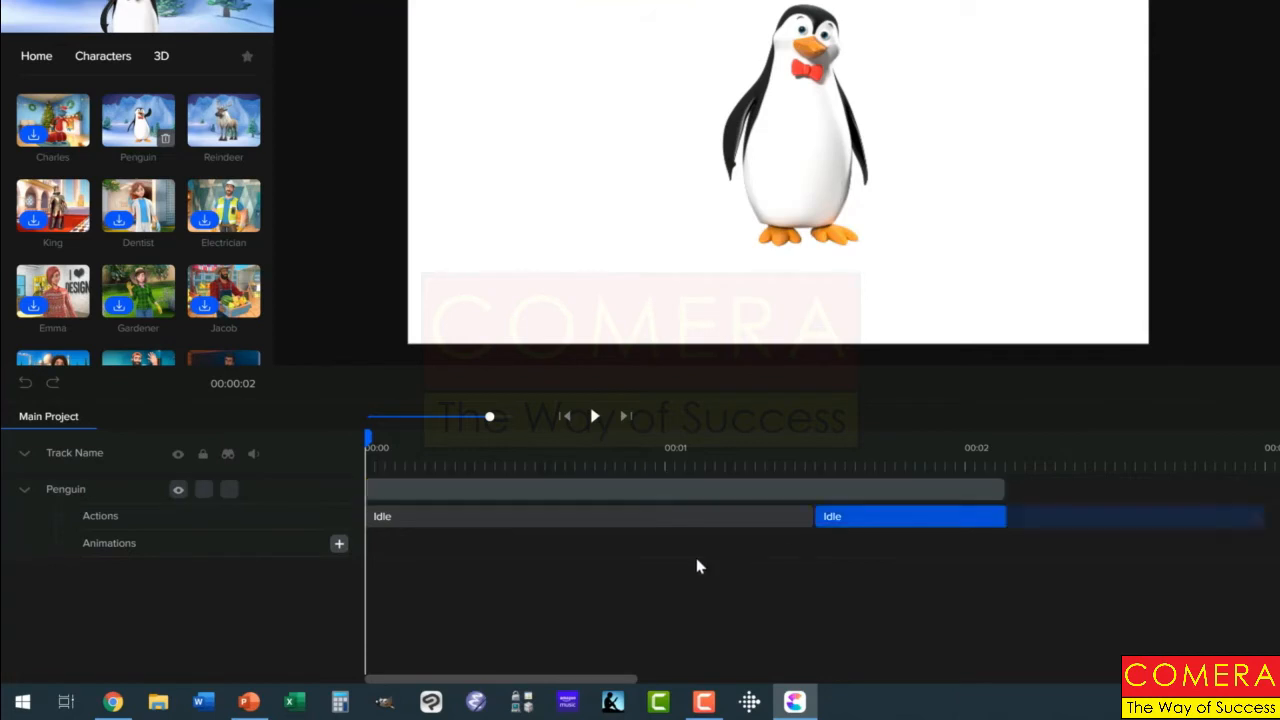
left_click(637, 488)
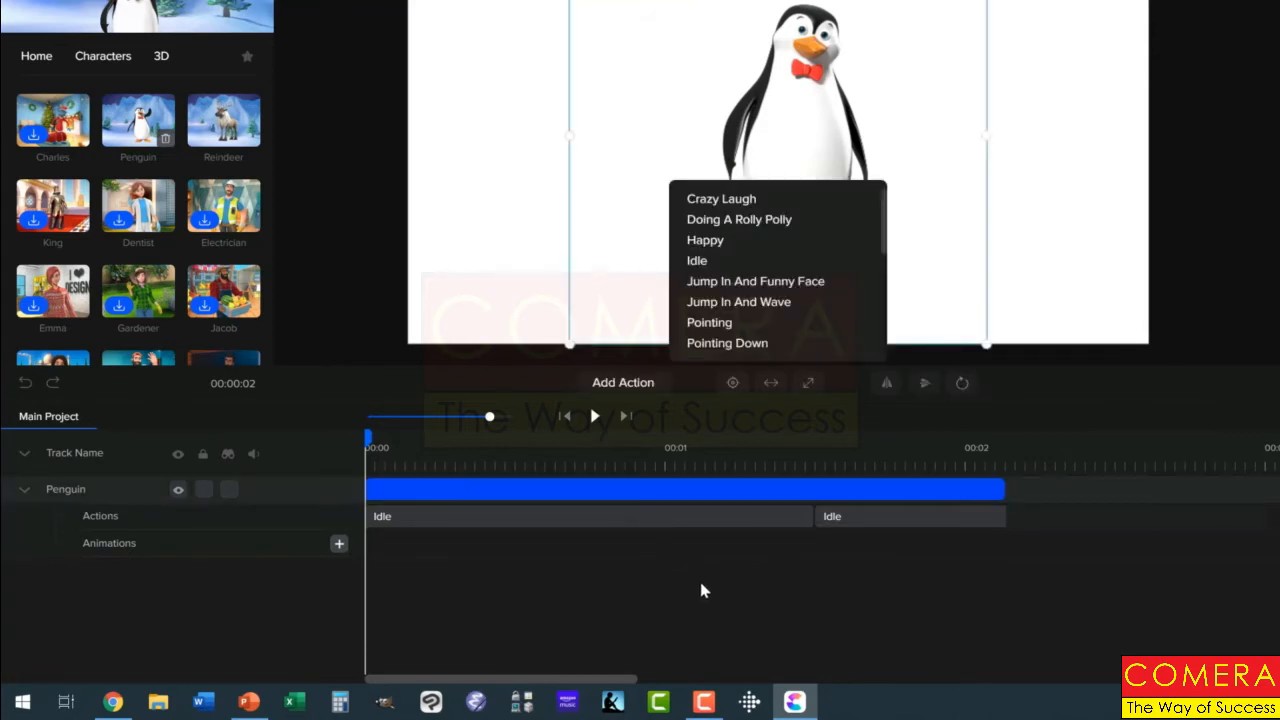
left_click(625, 385)
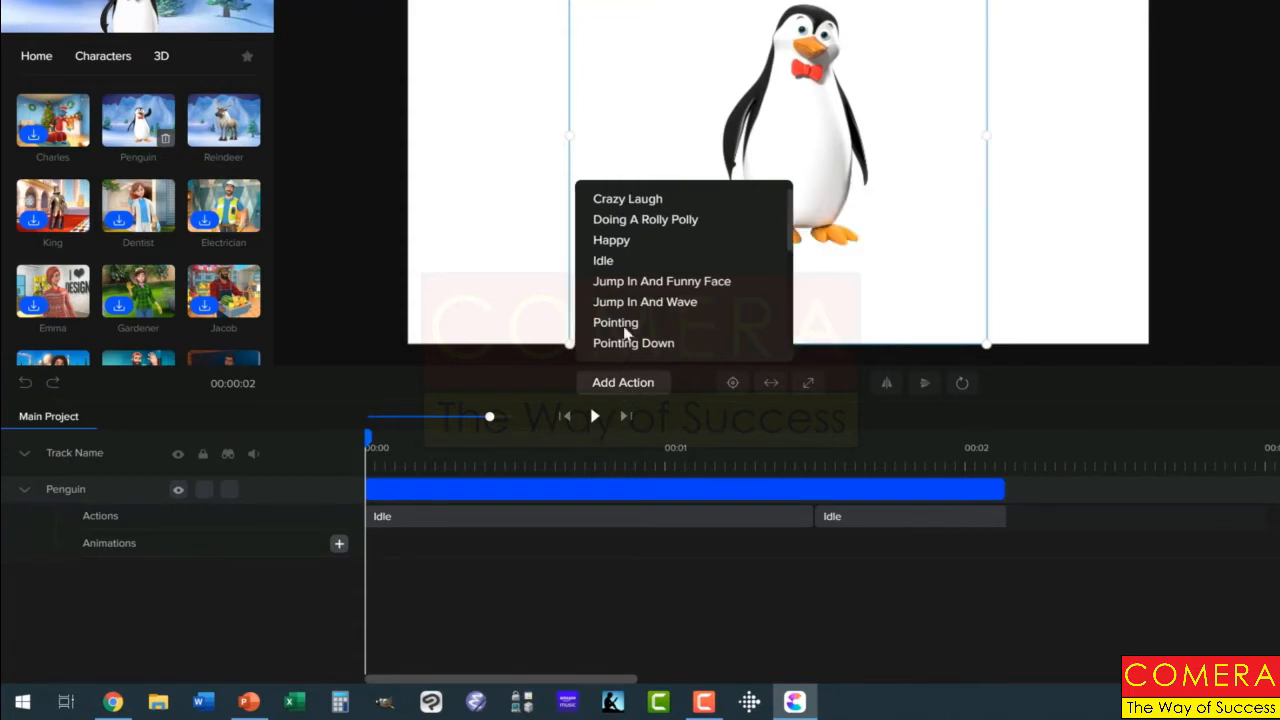
left_click(611, 242)
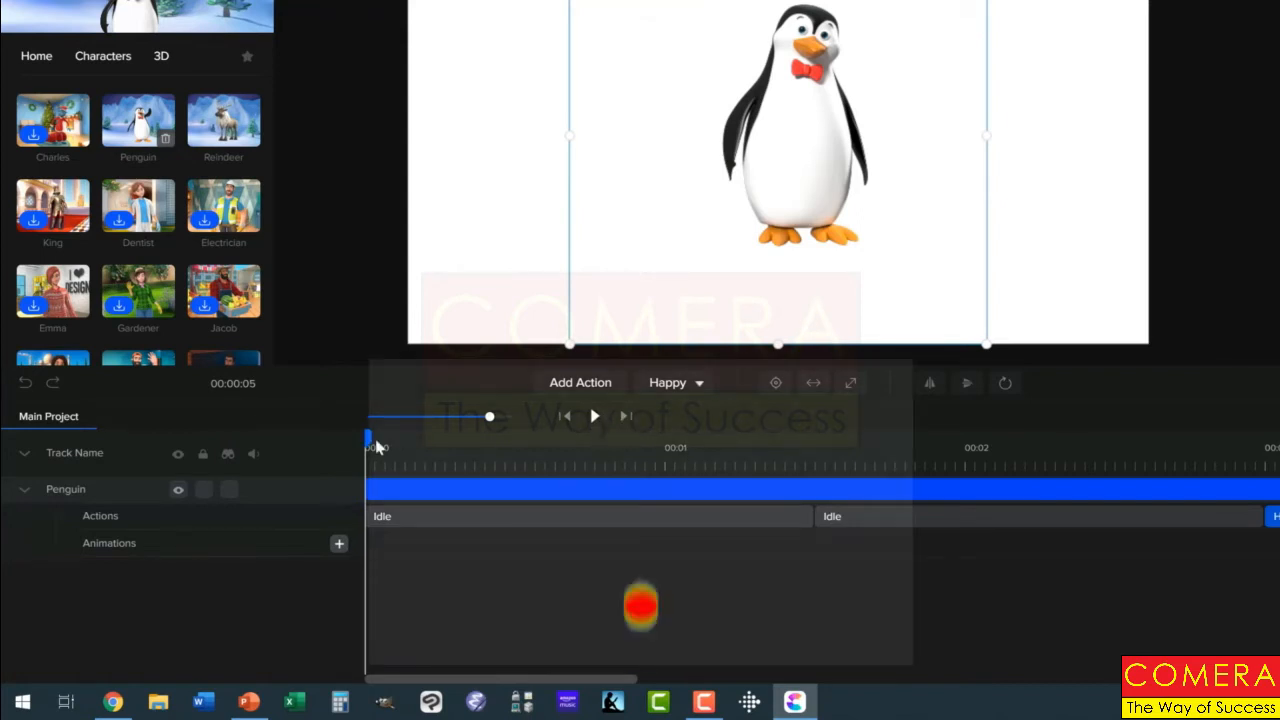
Step: Preview the Happy action, starting playback just before it in the timeline
left_click_drag(371, 439, 1279, 437)
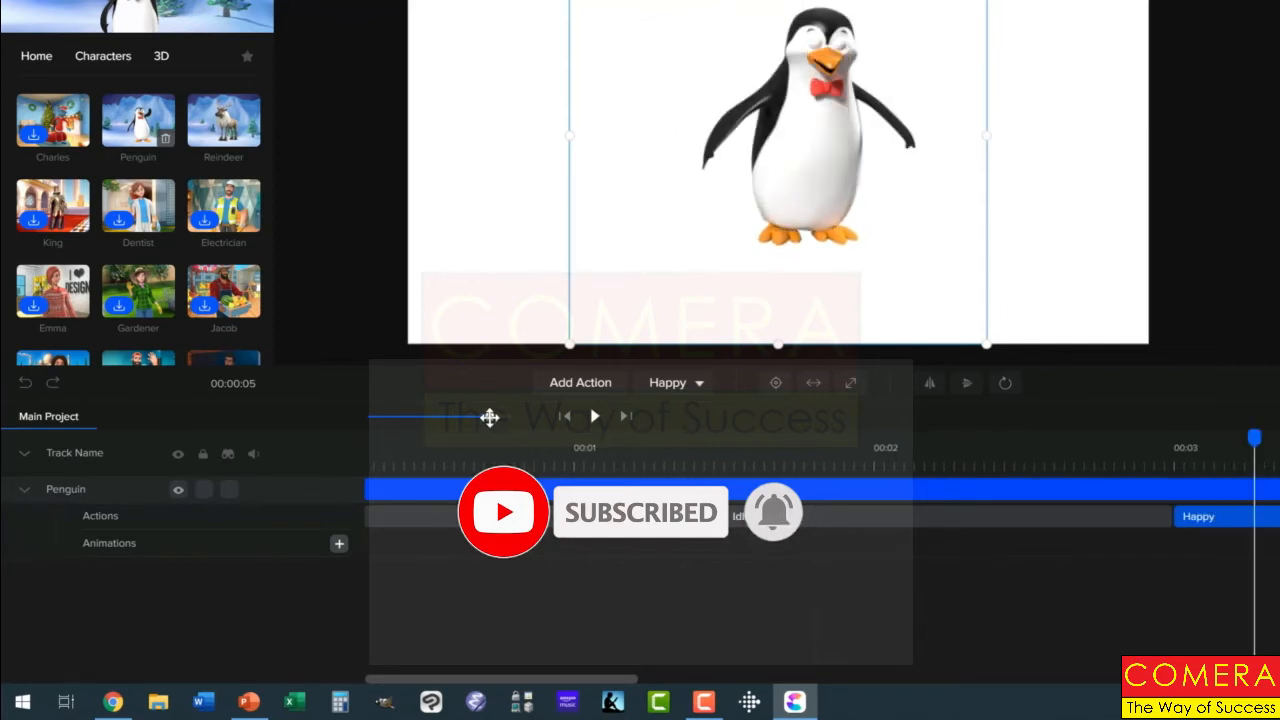
left_click_drag(490, 417, 457, 426)
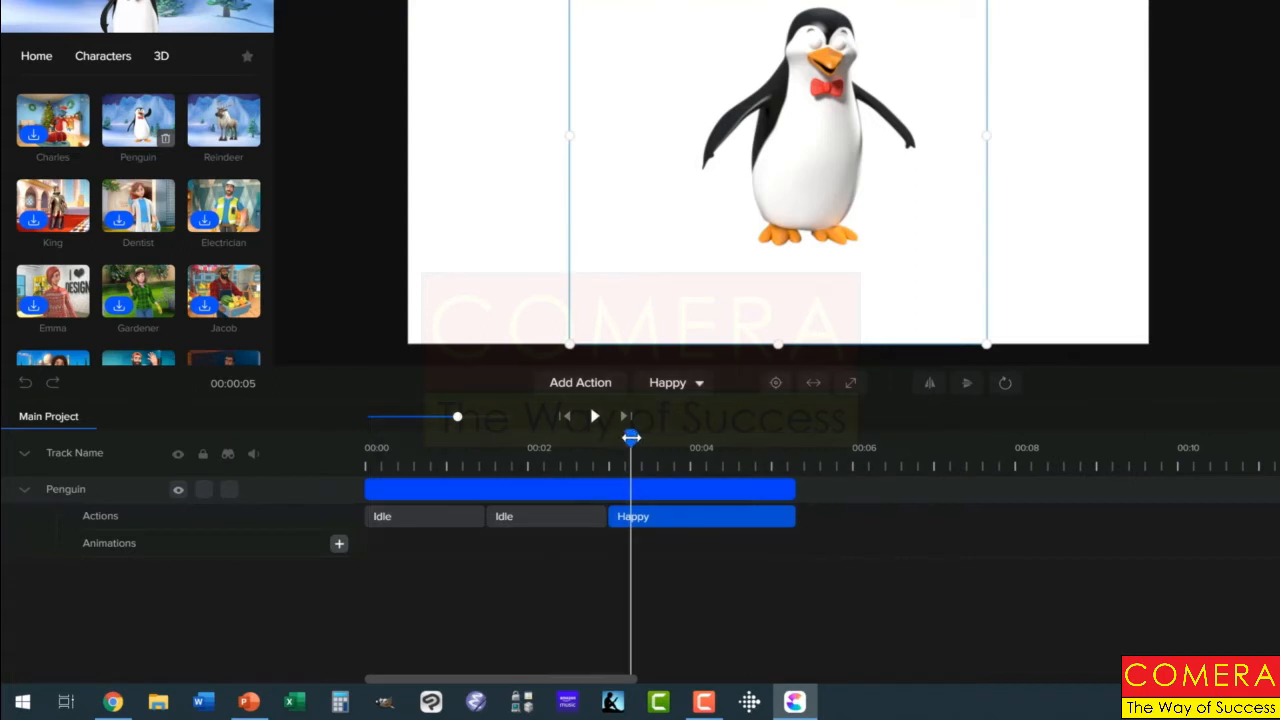
left_click_drag(631, 437, 595, 466)
left_click(594, 416)
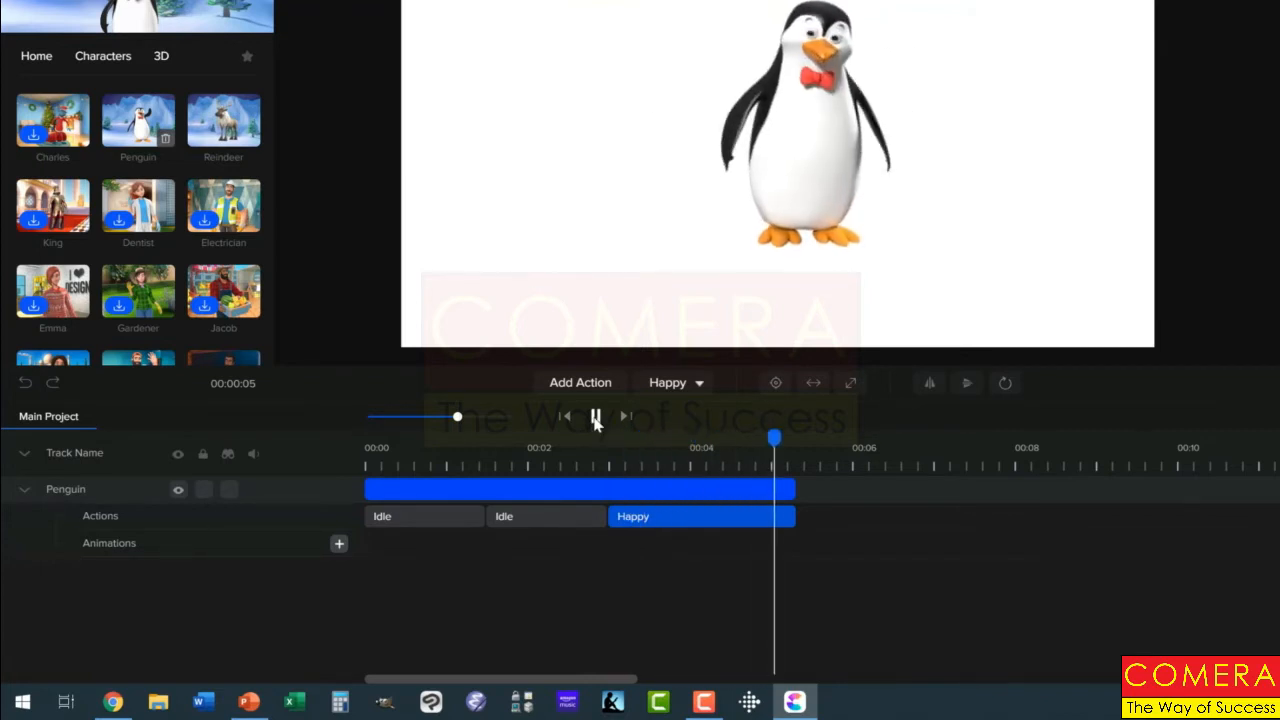
Step: Trim the end of the Penguin track to about 4.4 seconds and delete the second Idle action
left_click(794, 487)
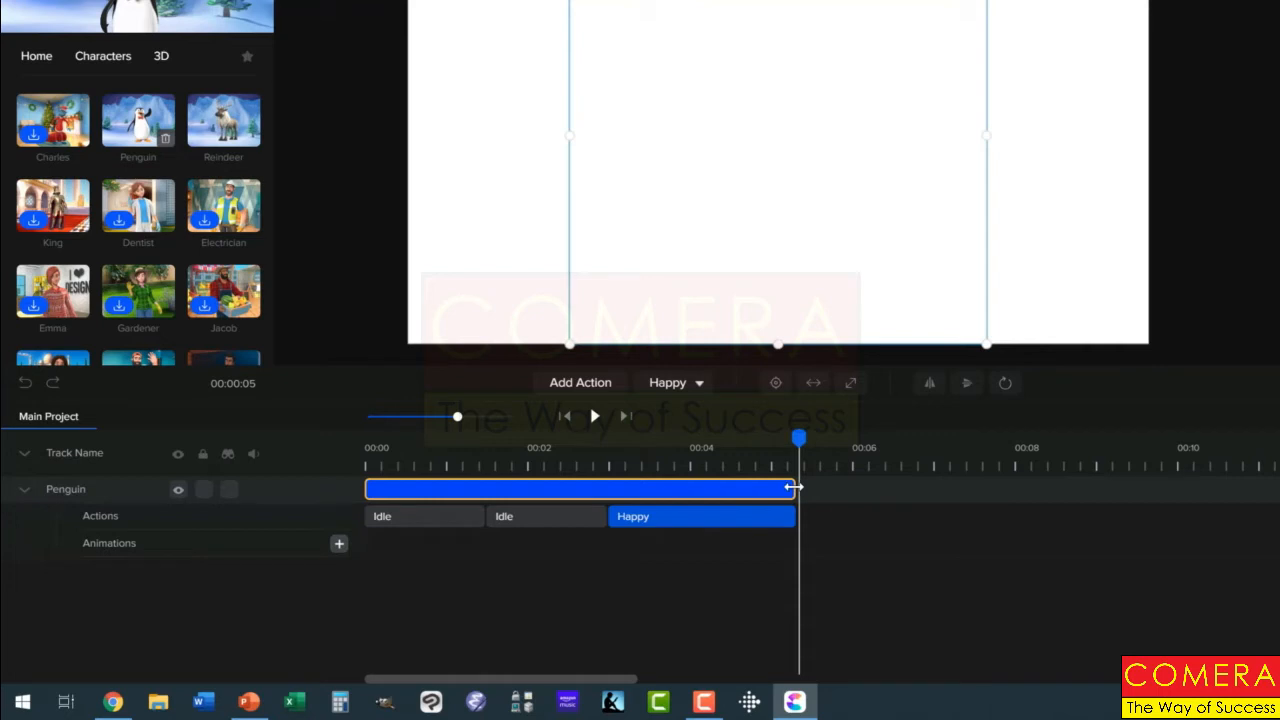
left_click_drag(794, 487, 722, 489)
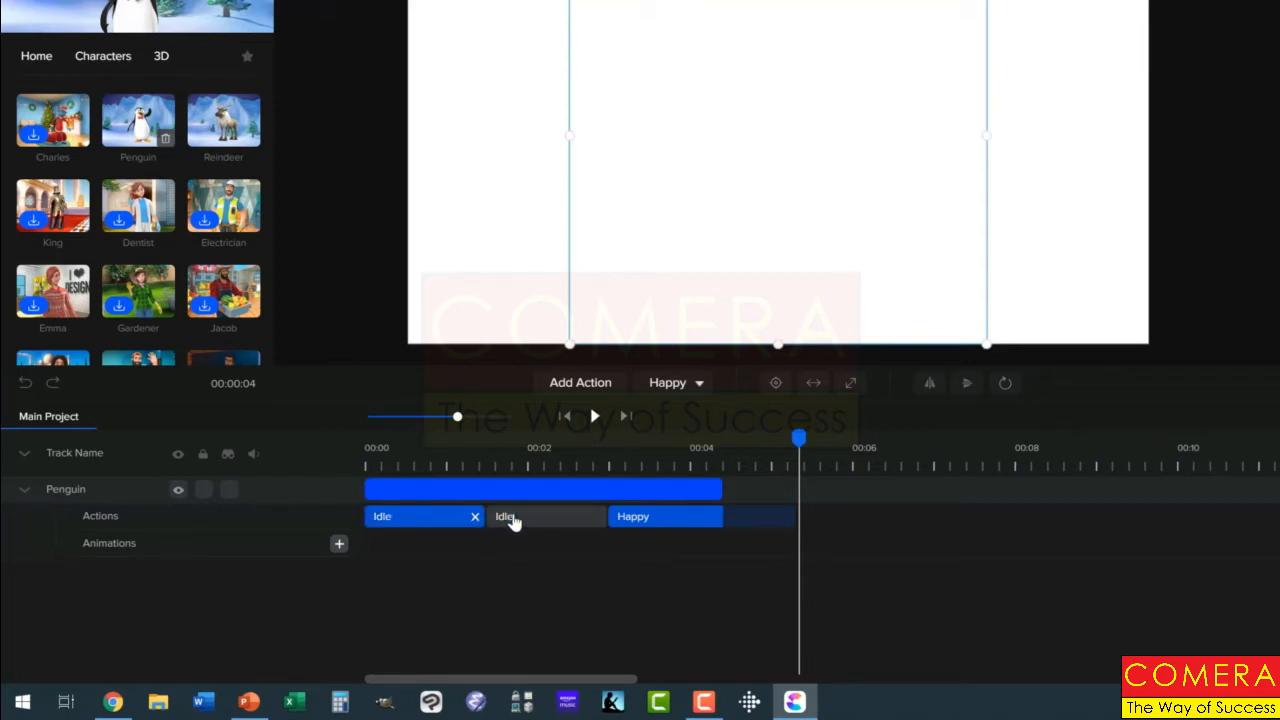
left_click(597, 518)
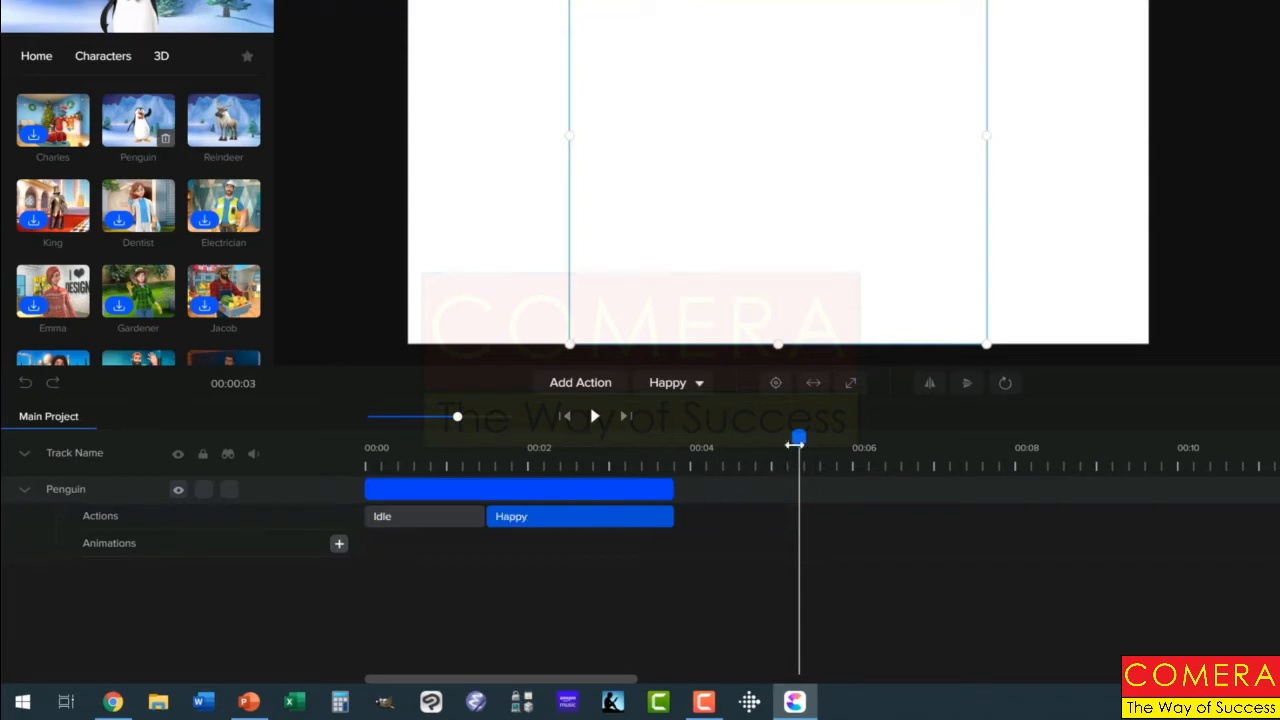
Step: Scrub to the Happy action, trim the Penguin track's end to just under 3 seconds, and return the playhead to the start
left_click(580, 477)
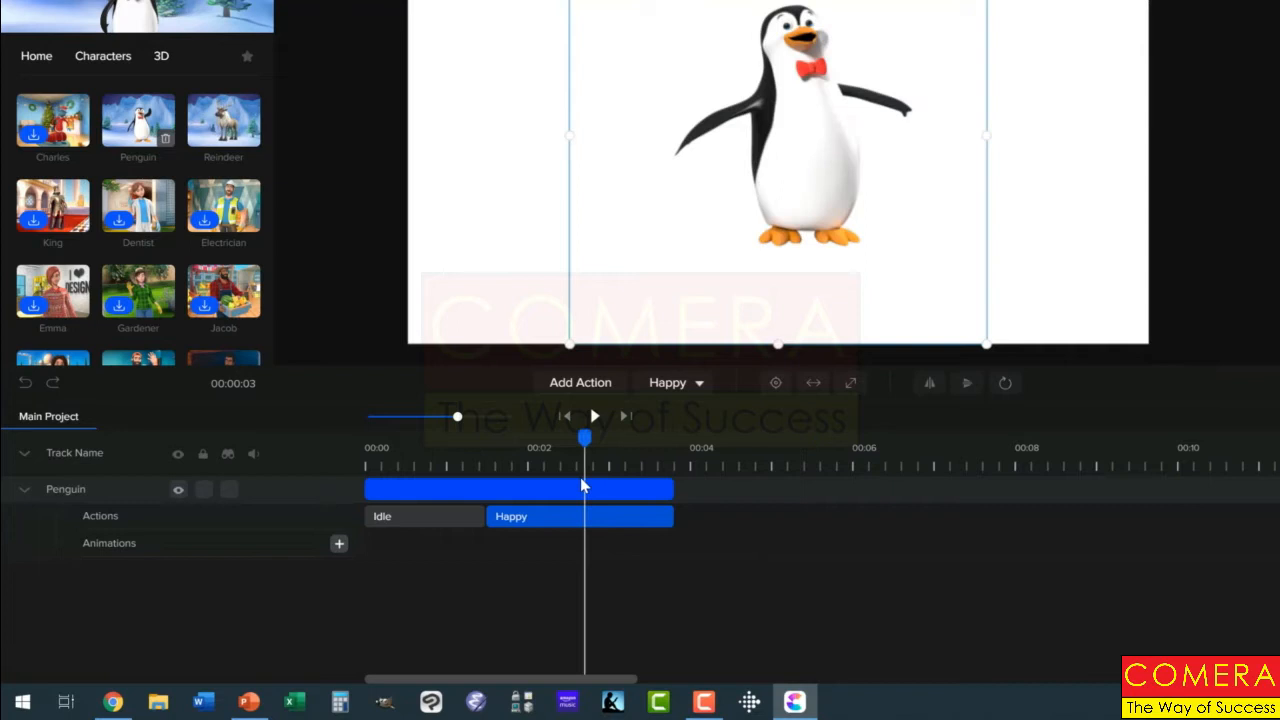
left_click(689, 473)
left_click_drag(670, 486, 356, 484)
left_click(423, 488)
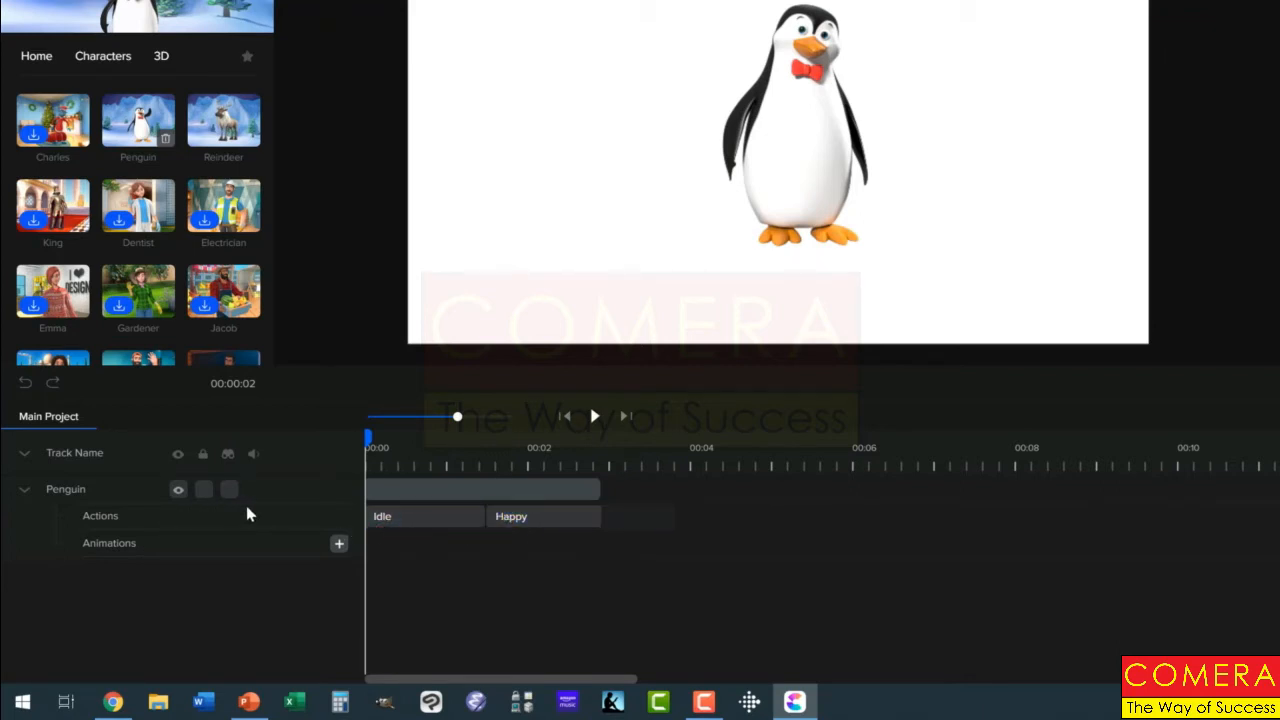
Step: Add a custom animation with Scale, Rotation and Color enabled to the penguin, and stretch it to the end of the track
left_click(340, 544)
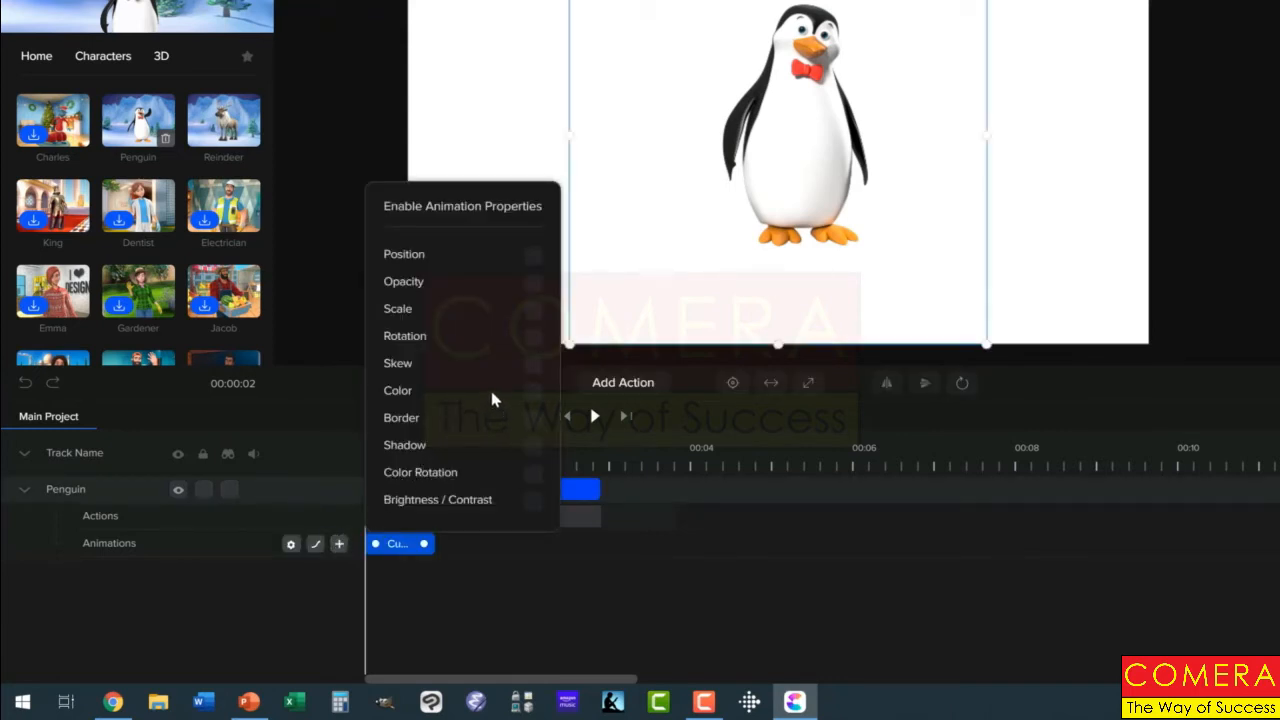
left_click(531, 316)
left_click(532, 340)
left_click(662, 551)
left_click_drag(426, 543, 590, 544)
left_click_drag(433, 439, 350, 472)
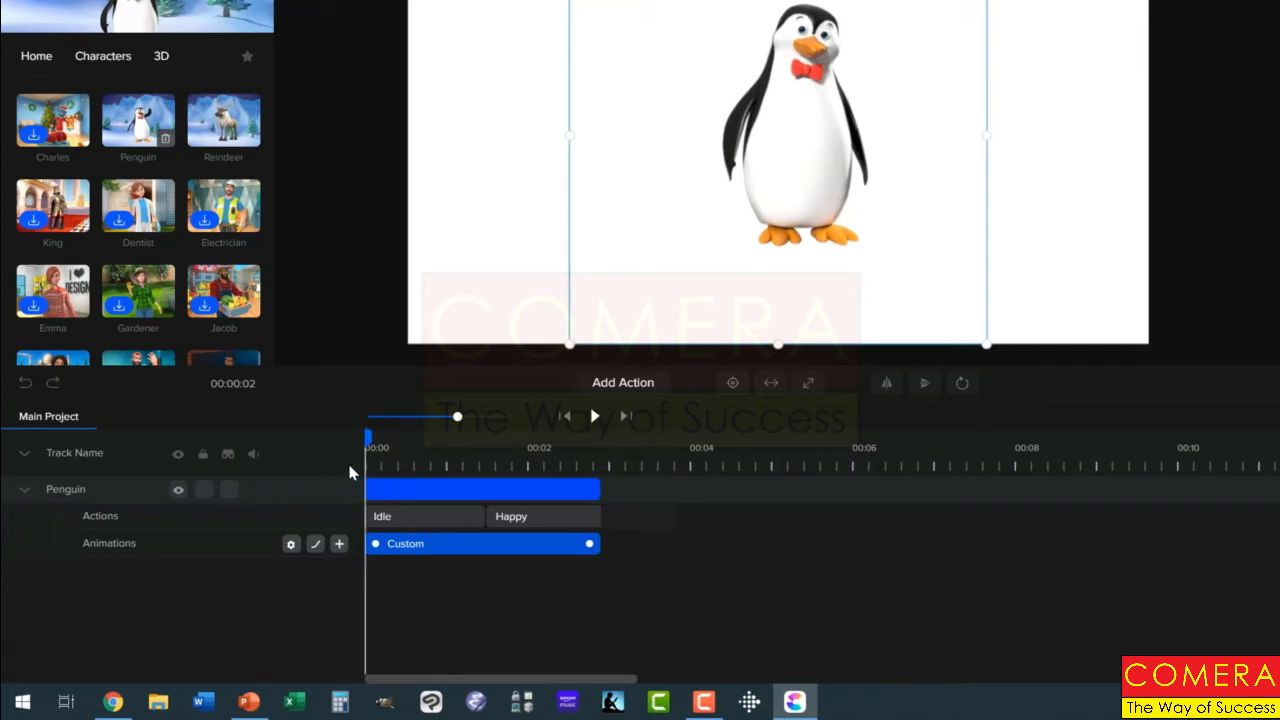
Step: Scrub through the Idle and Happy actions, and extend the Penguin track to about 3.8 seconds to include the whole Happy action
left_click(498, 482)
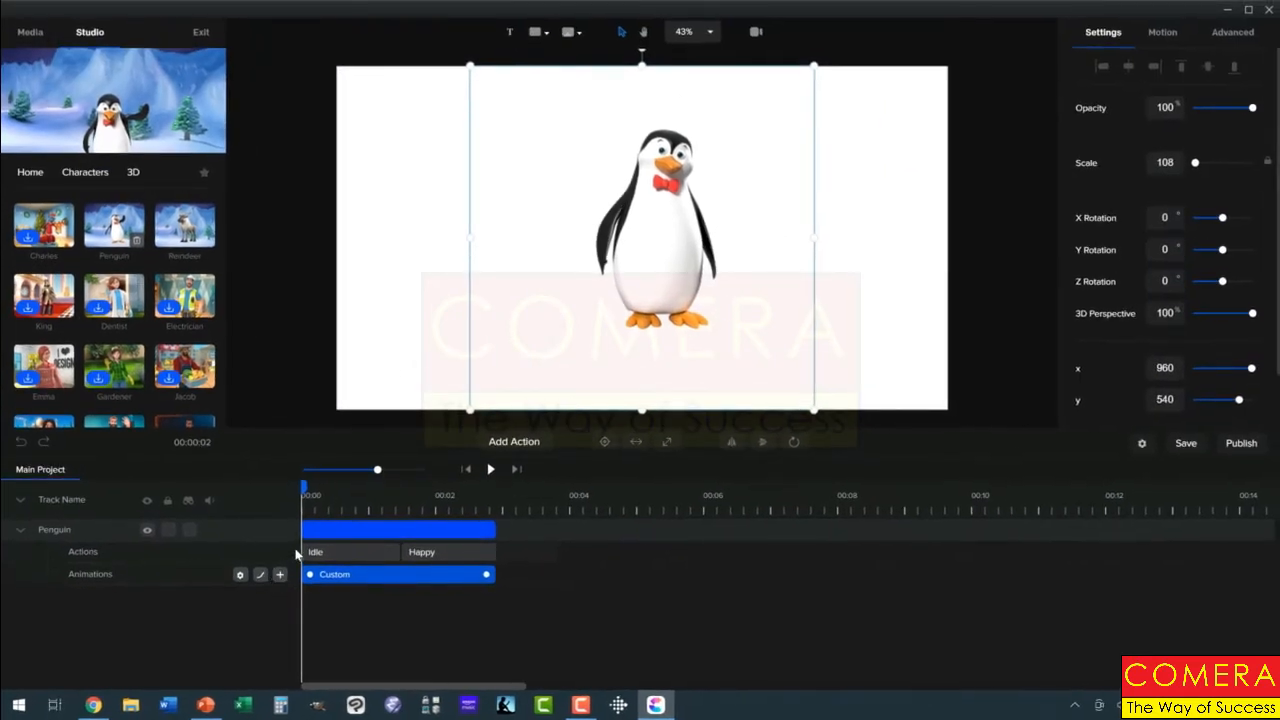
left_click(383, 520)
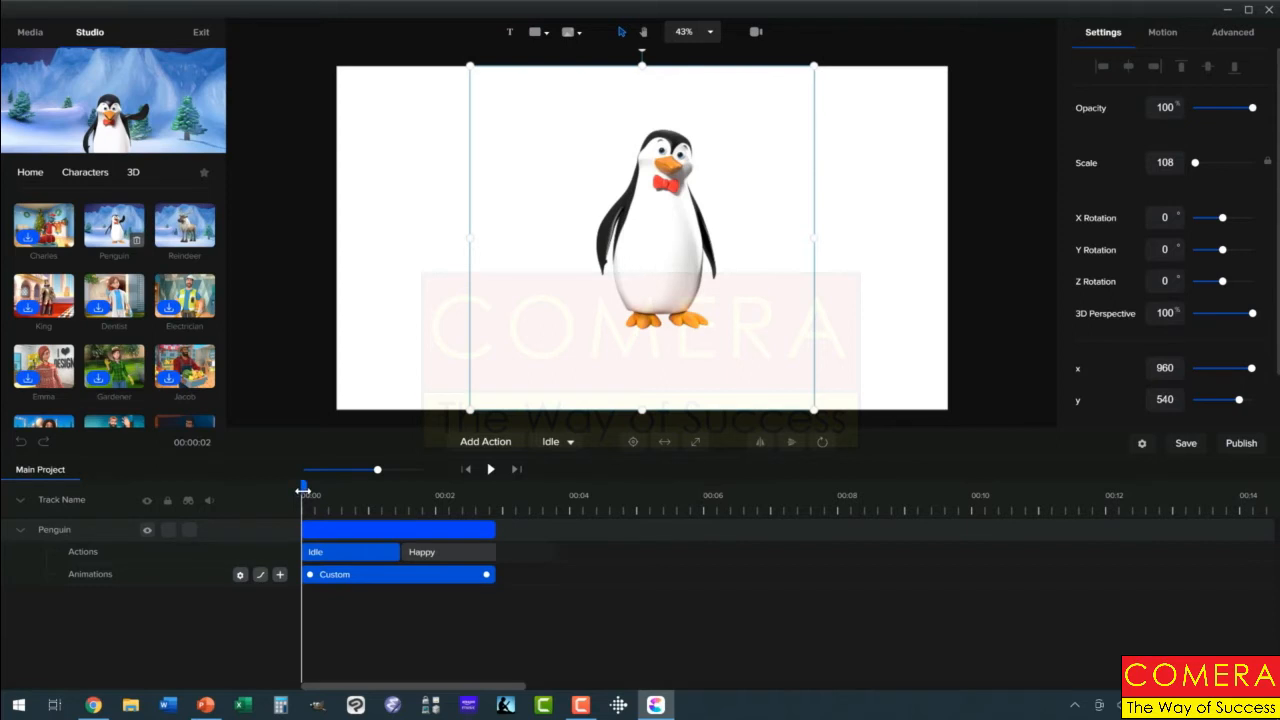
left_click_drag(303, 490, 397, 488)
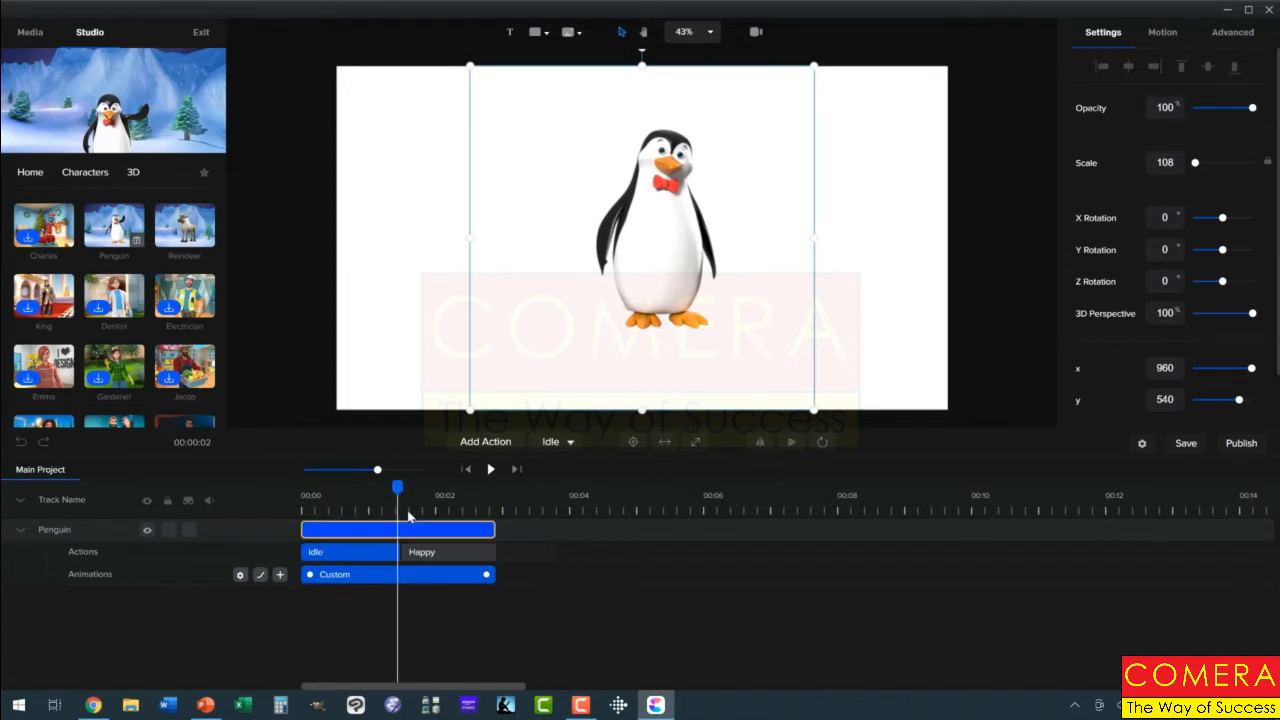
left_click_drag(397, 487, 556, 527)
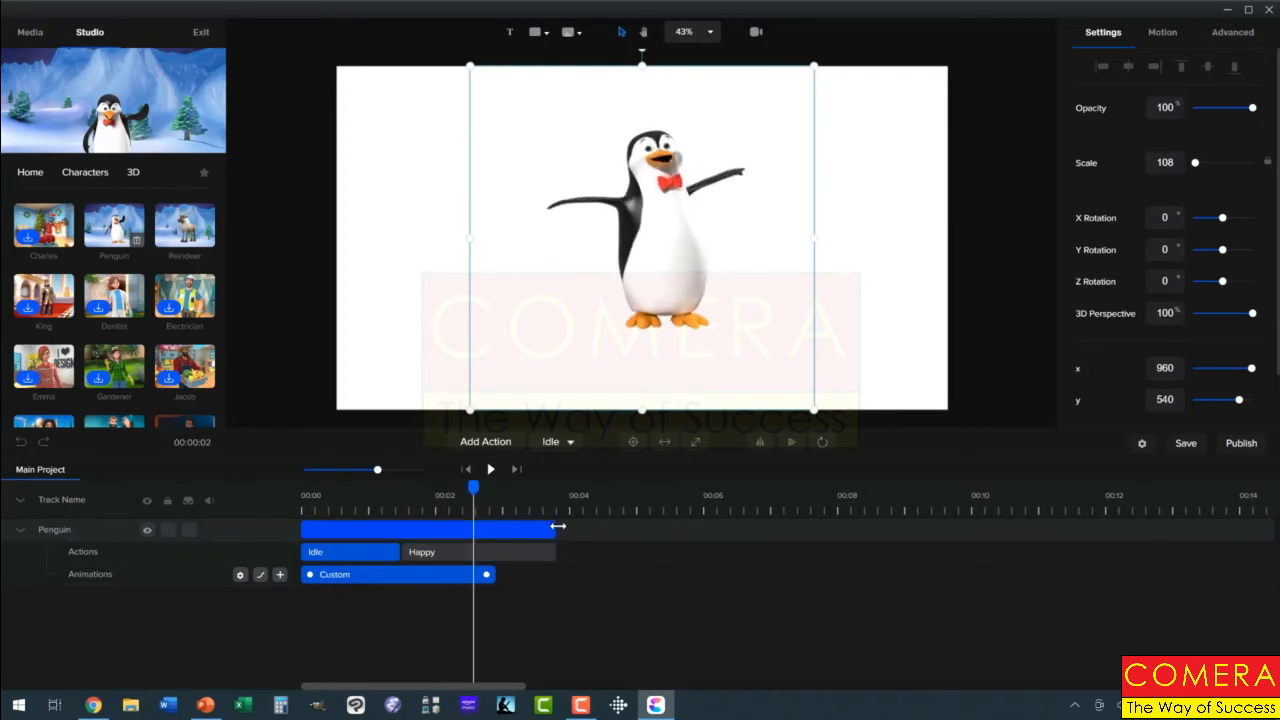
left_click_drag(475, 487, 559, 502)
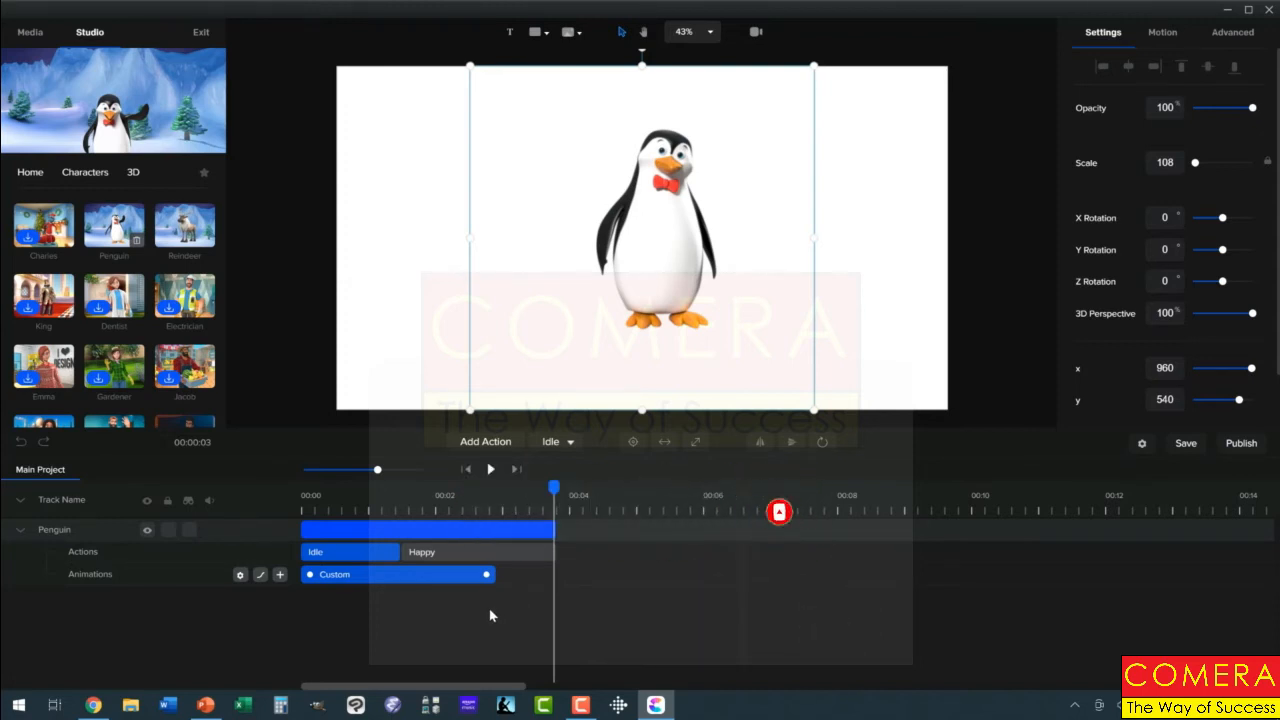
Step: Extend the penguin's custom animation to the new end of the Penguin track
left_click(430, 574)
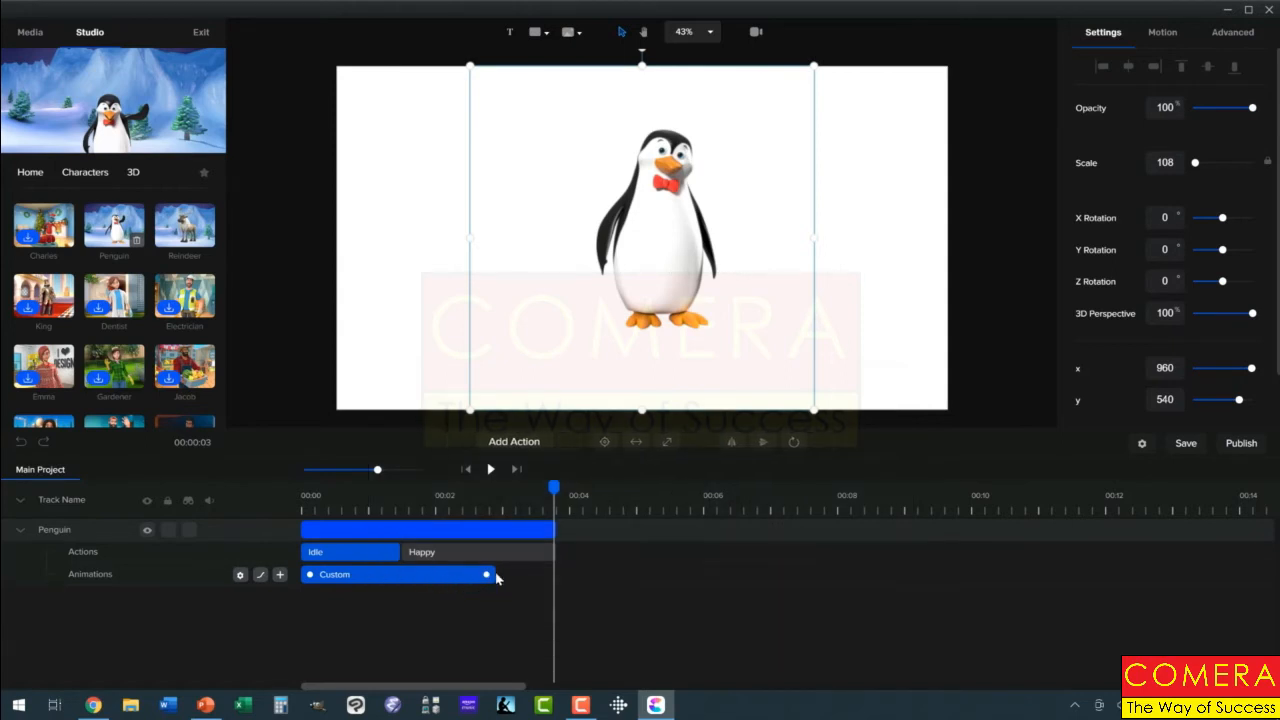
left_click_drag(507, 575, 545, 576)
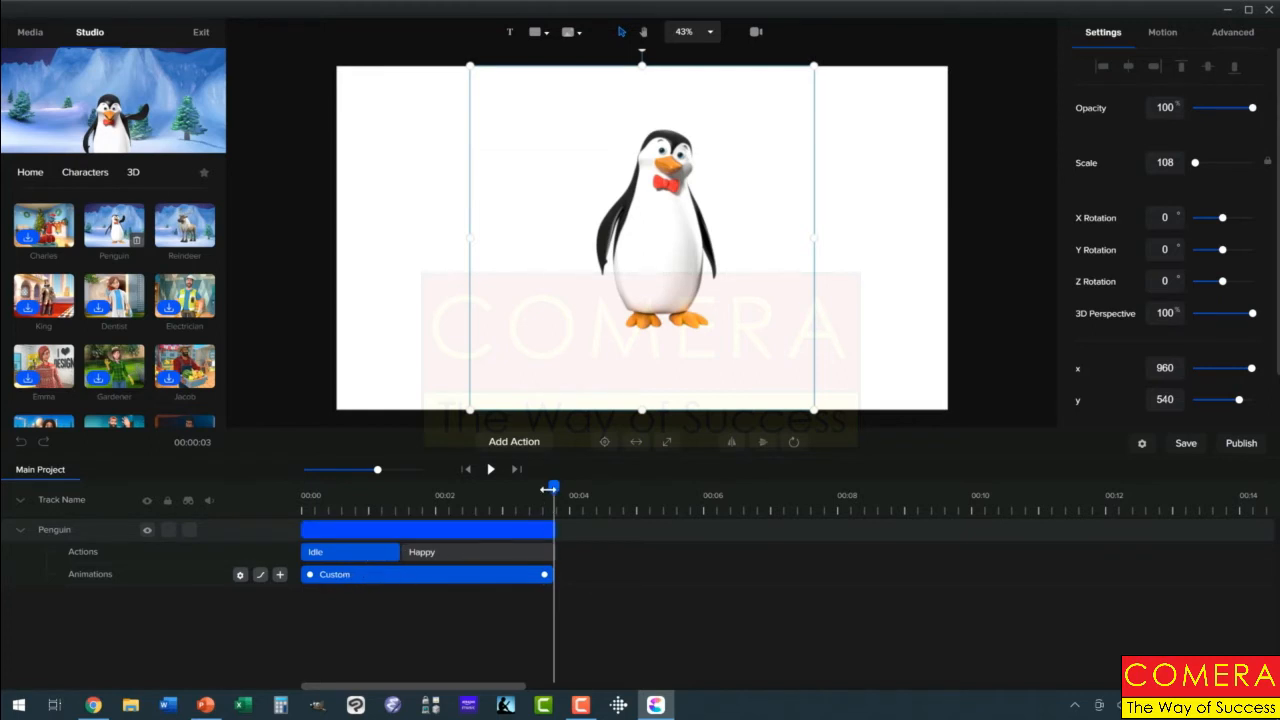
Step: Return the playhead to the start and open the list of enabled properties for the custom animation
left_click_drag(448, 509, 291, 545)
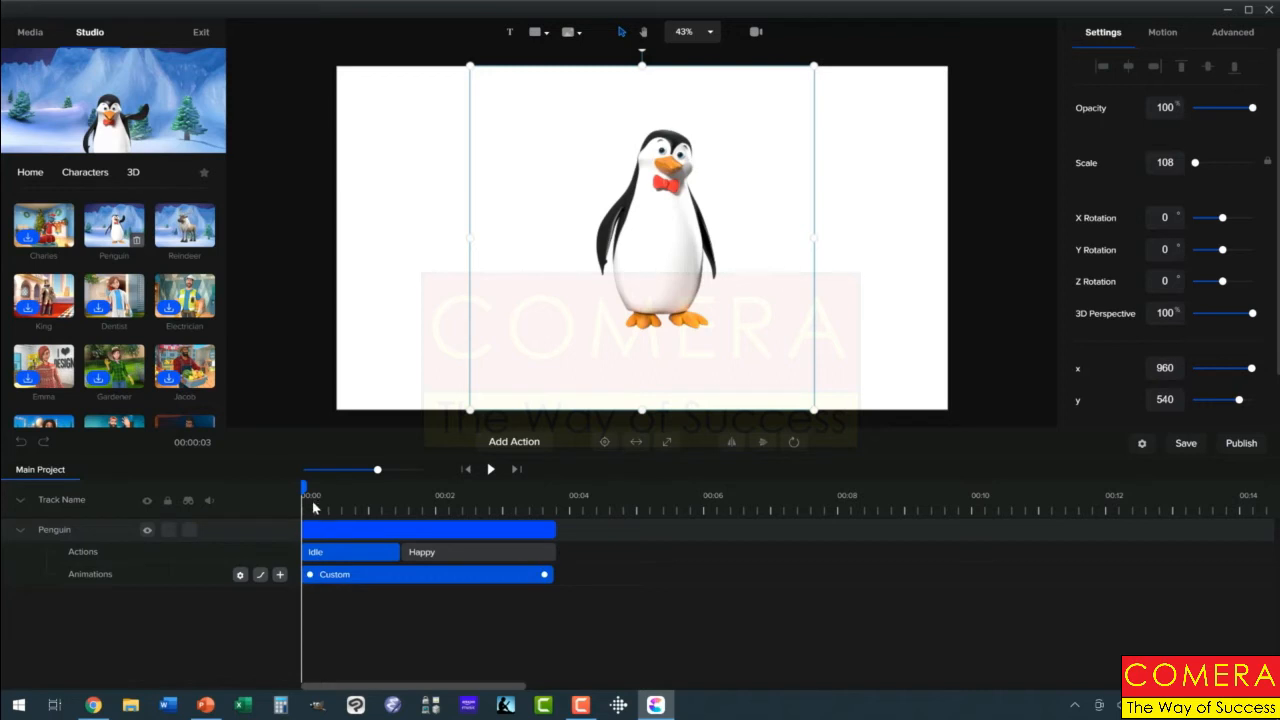
left_click(240, 575)
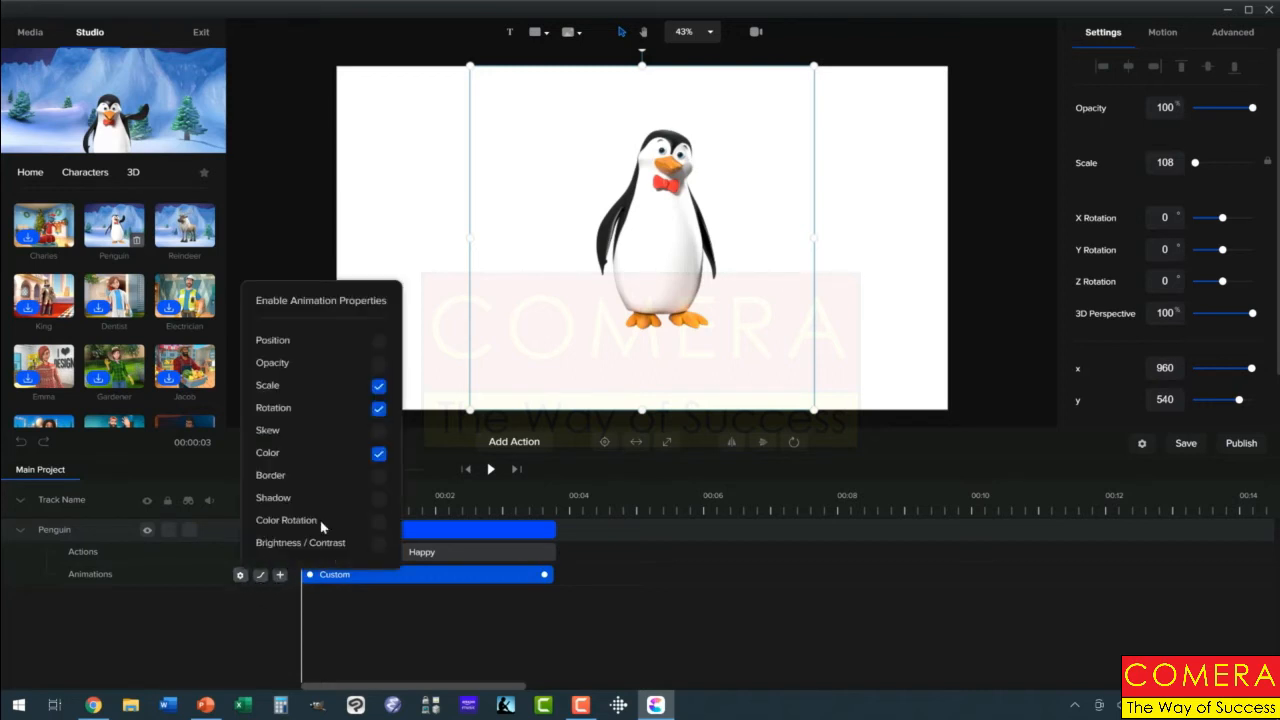
Step: Turn off Color in the custom animation's enabled properties and set the penguin's scale to 0 at the start
left_click(378, 455)
left_click(597, 561)
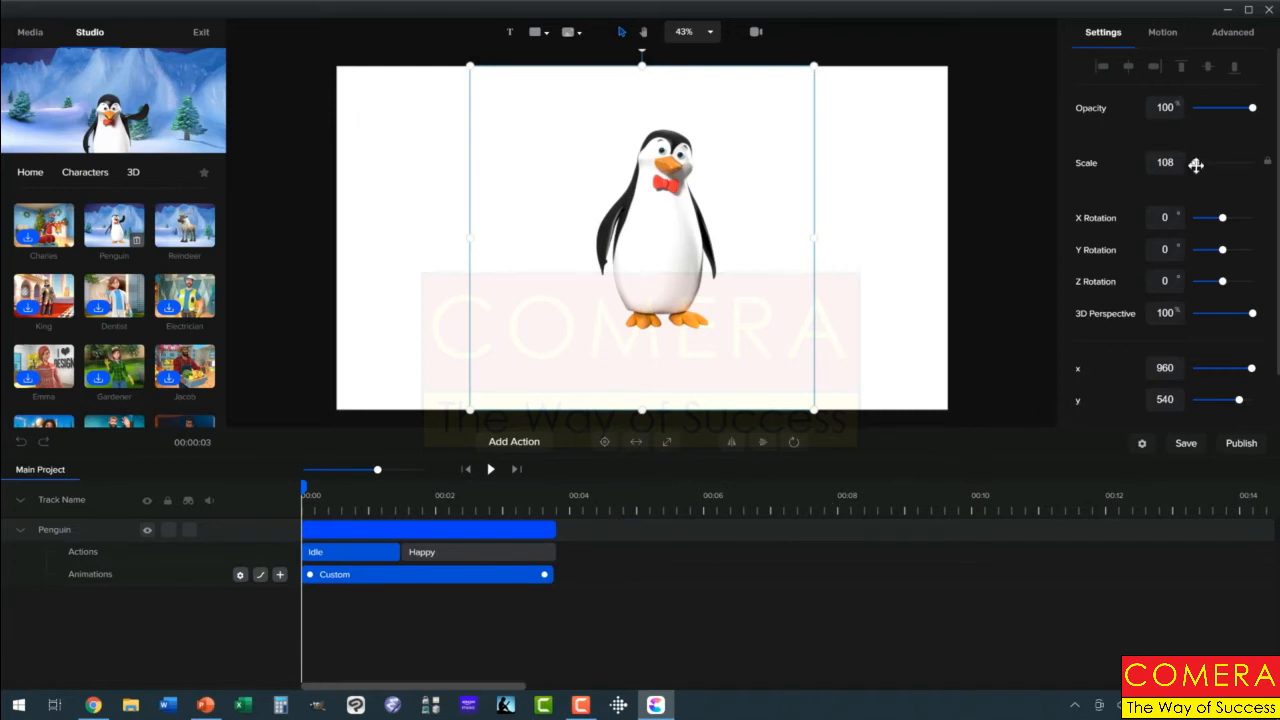
left_click_drag(1196, 164, 1190, 162)
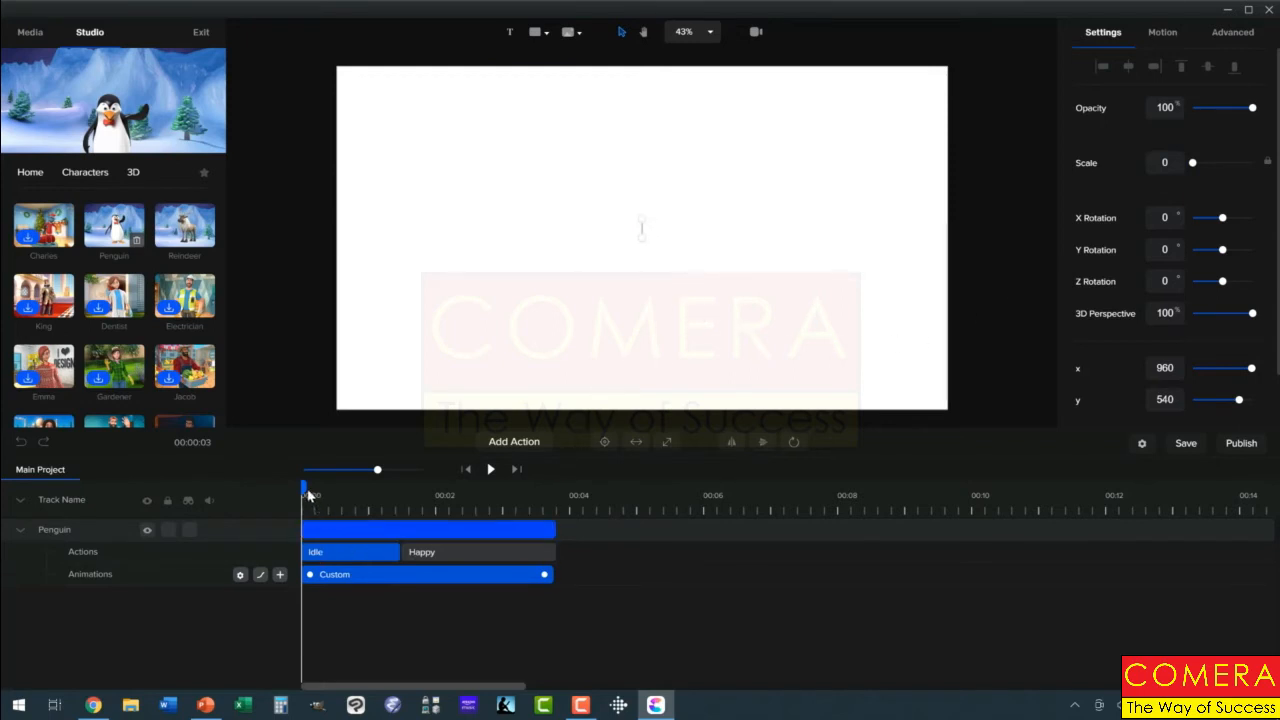
Step: Preview the scaling up to the end of the track, and set the penguin's X Rotation to -118° at the start
left_click_drag(308, 496, 557, 503)
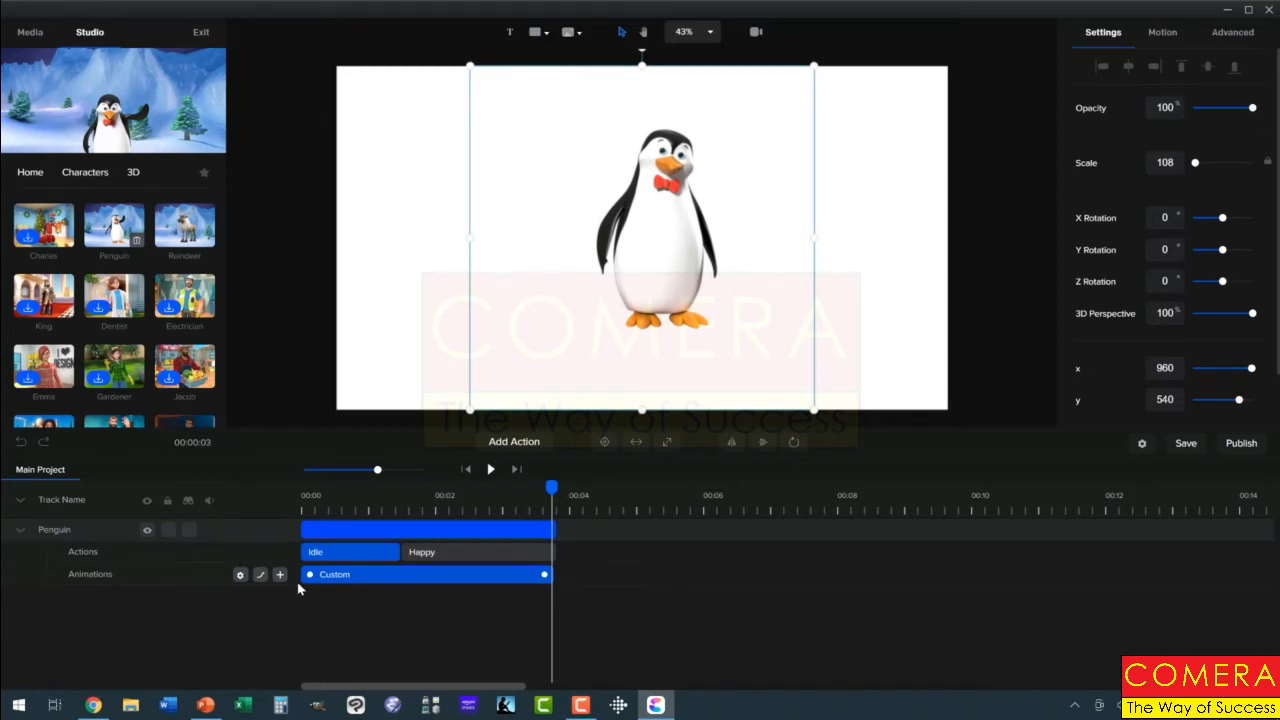
left_click(240, 576)
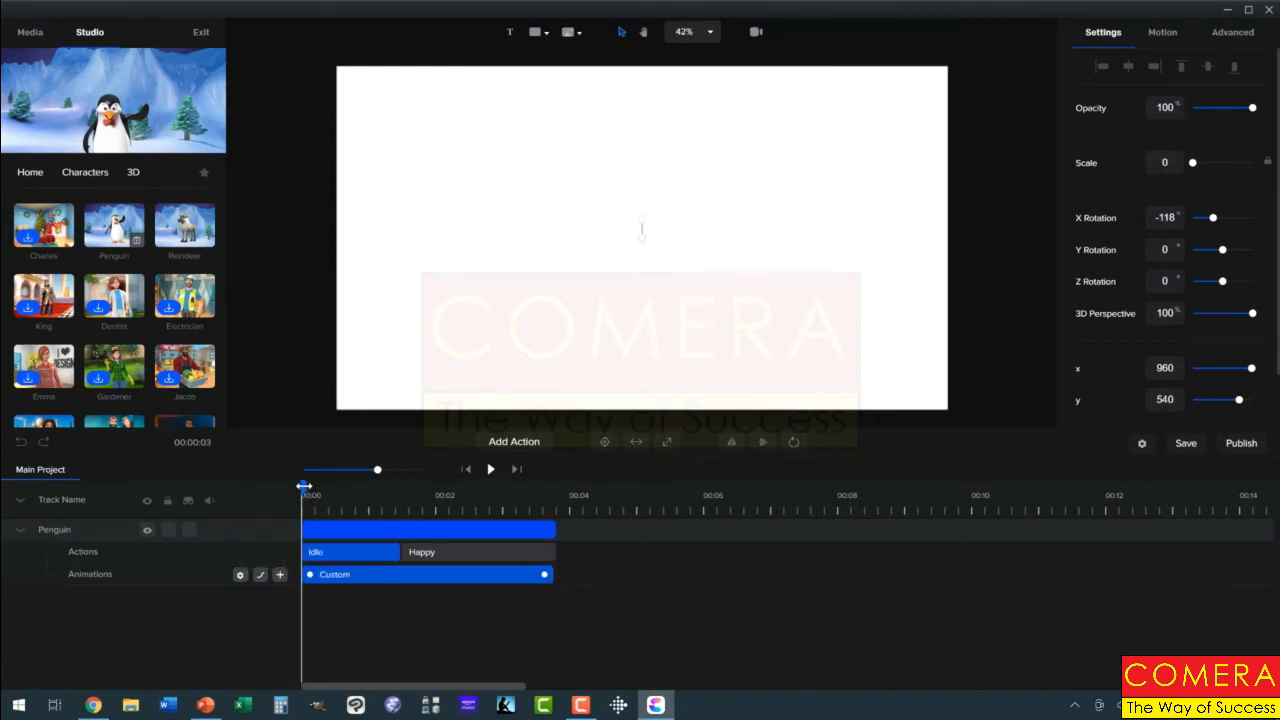
left_click_drag(304, 486, 300, 513)
Step: Collapse the Penguin track and move it, with its actions and animation, to start at about 1.8 seconds
left_click(320, 525)
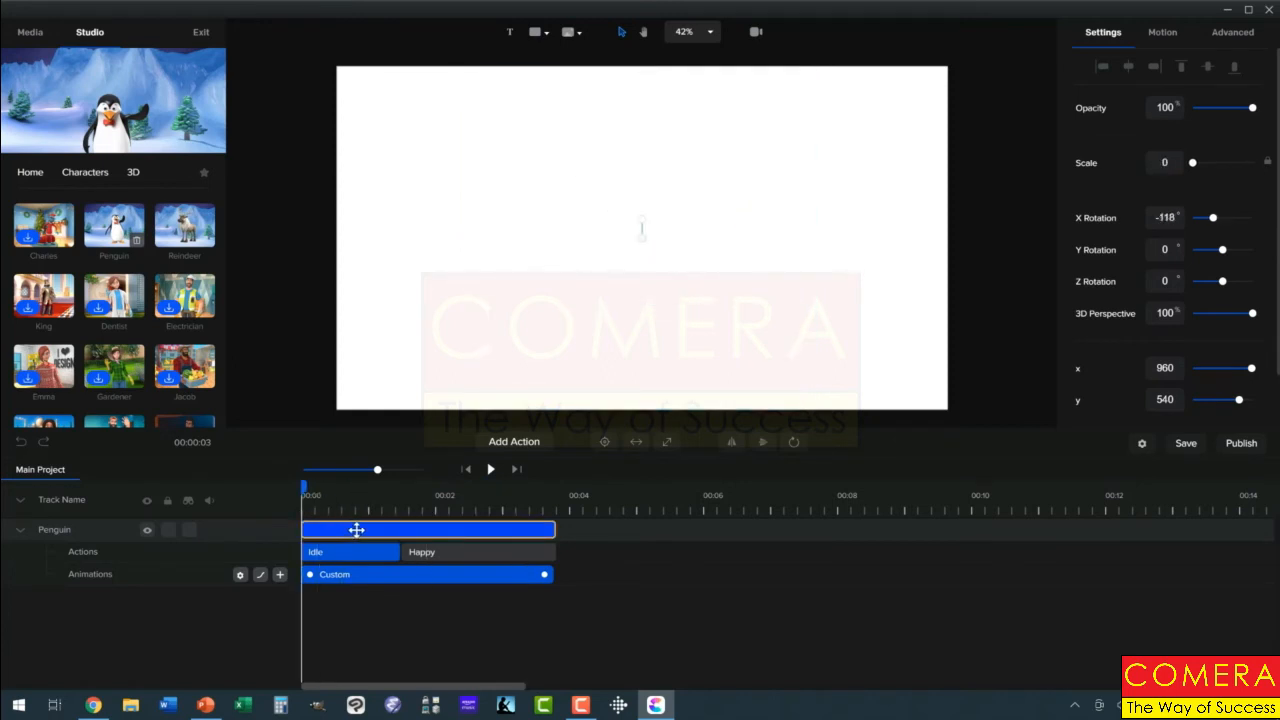
left_click_drag(356, 529, 452, 528)
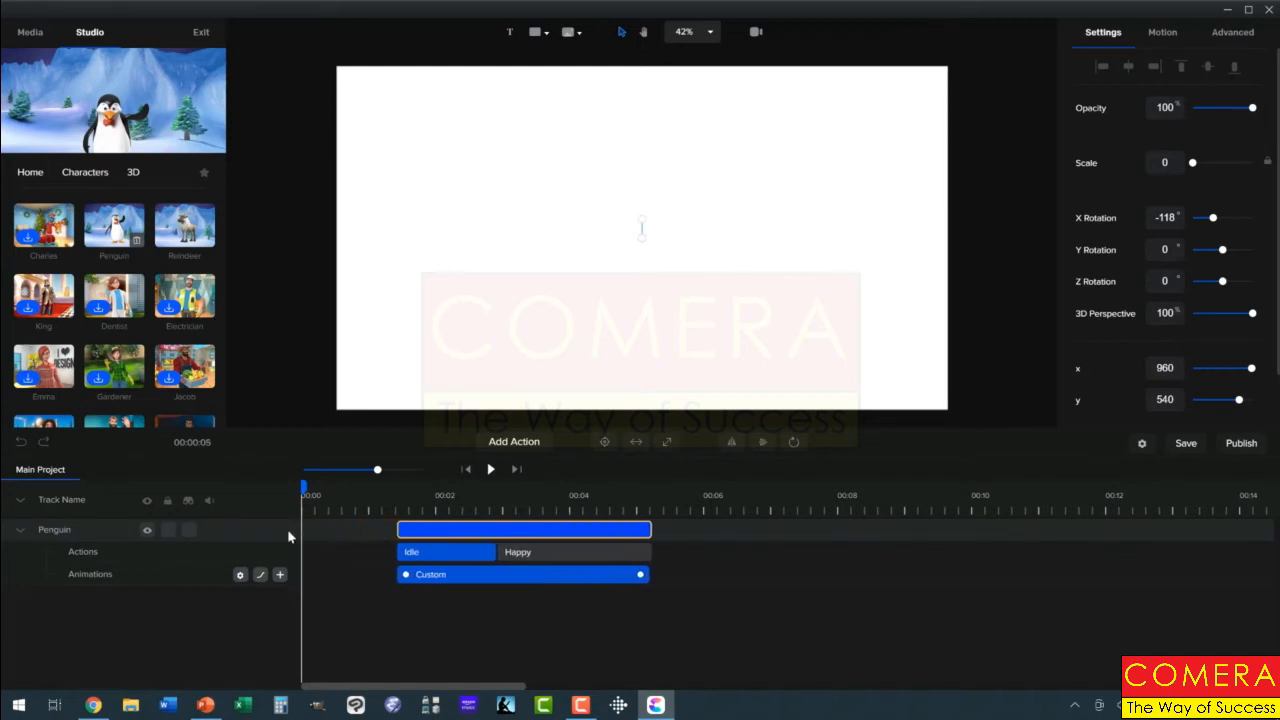
left_click(22, 537)
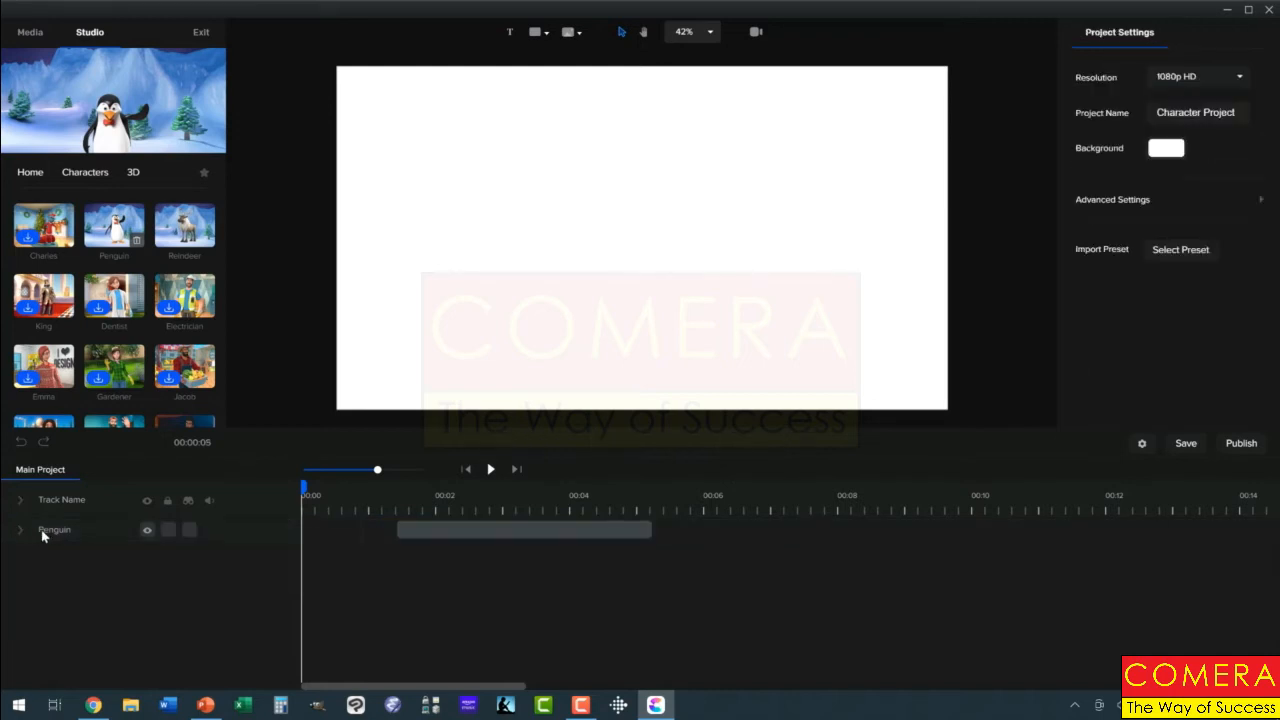
left_click_drag(431, 526, 453, 530)
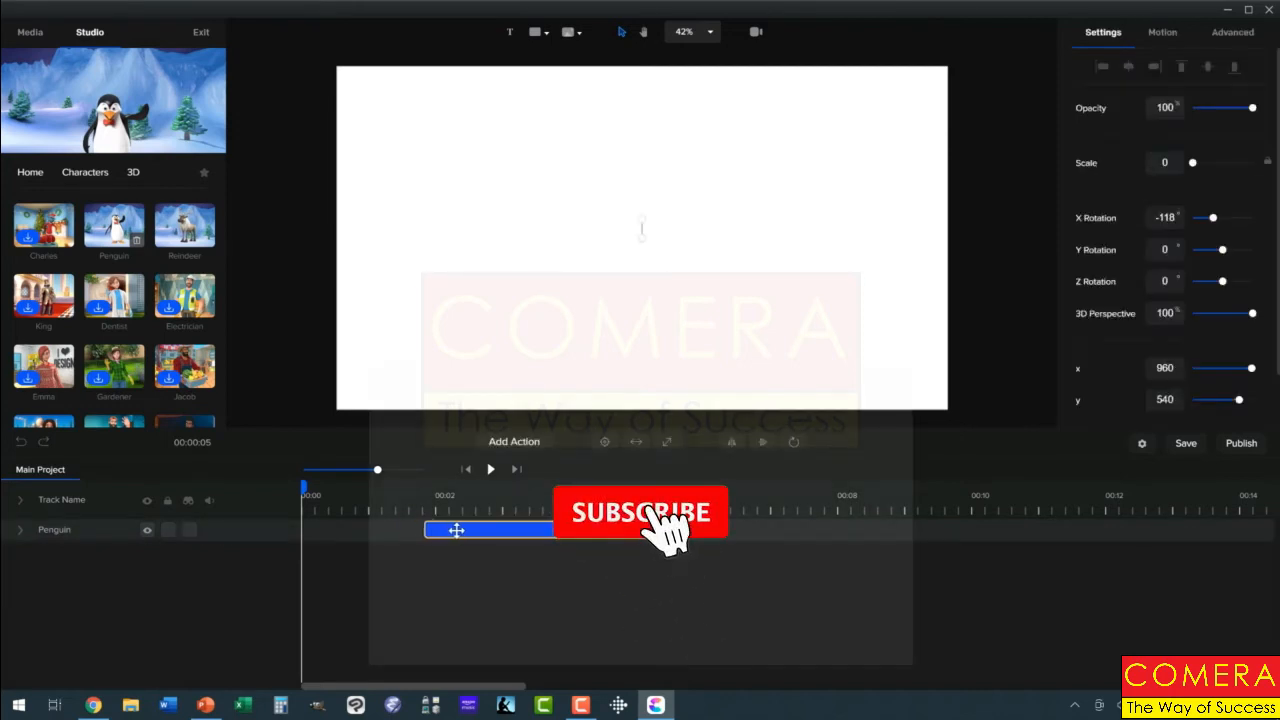
Step: Scrub to about 2.2 seconds, and expand the Penguin track to select its Idle and Happy actions
left_click_drag(304, 485, 449, 505)
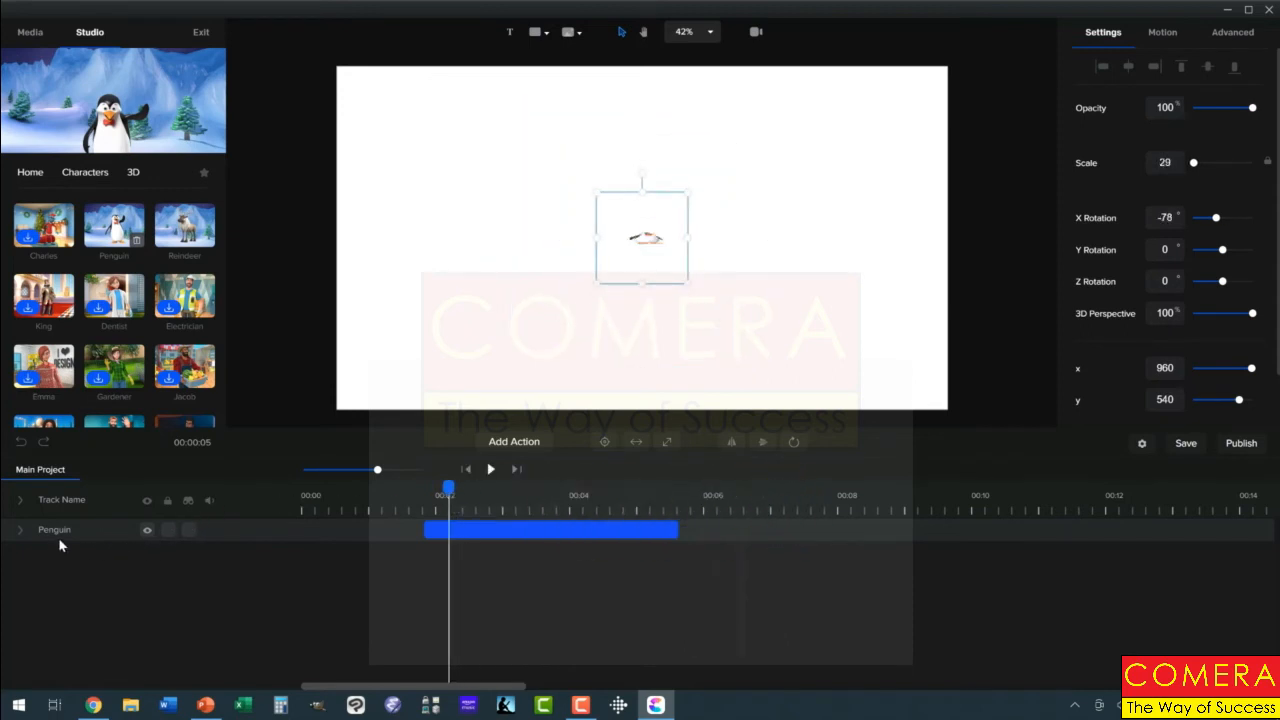
left_click(20, 530)
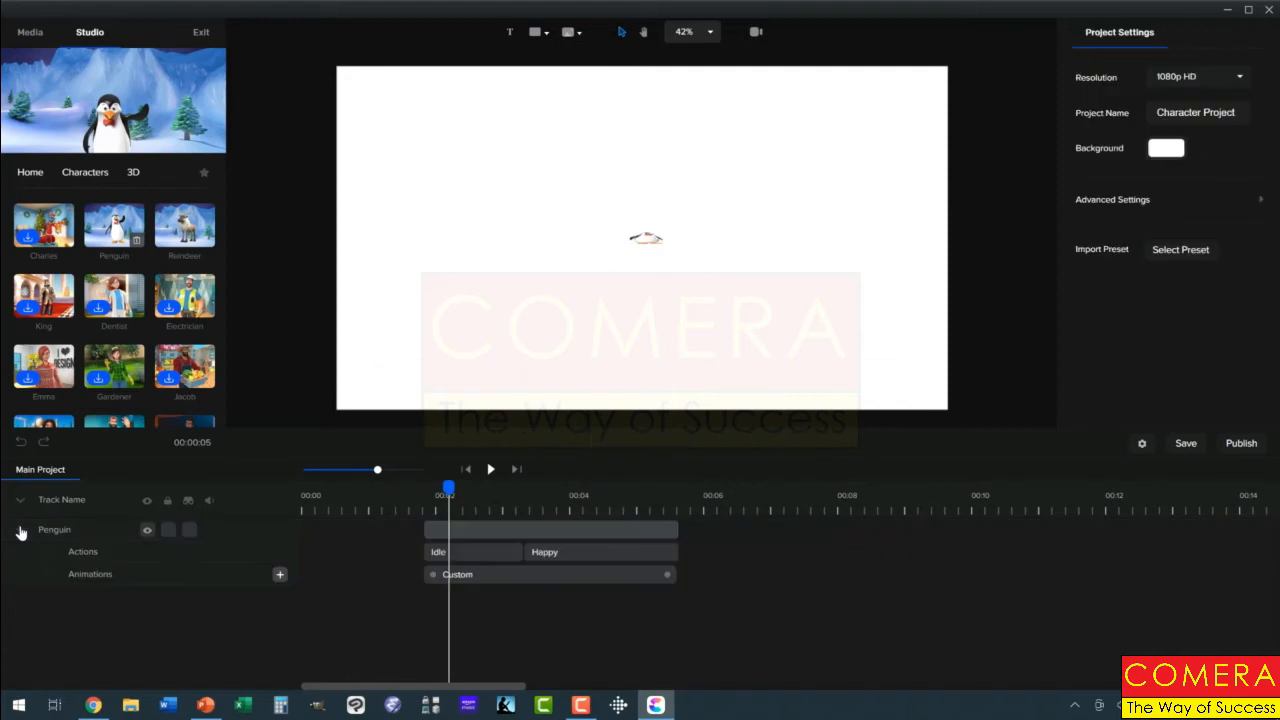
left_click(455, 555)
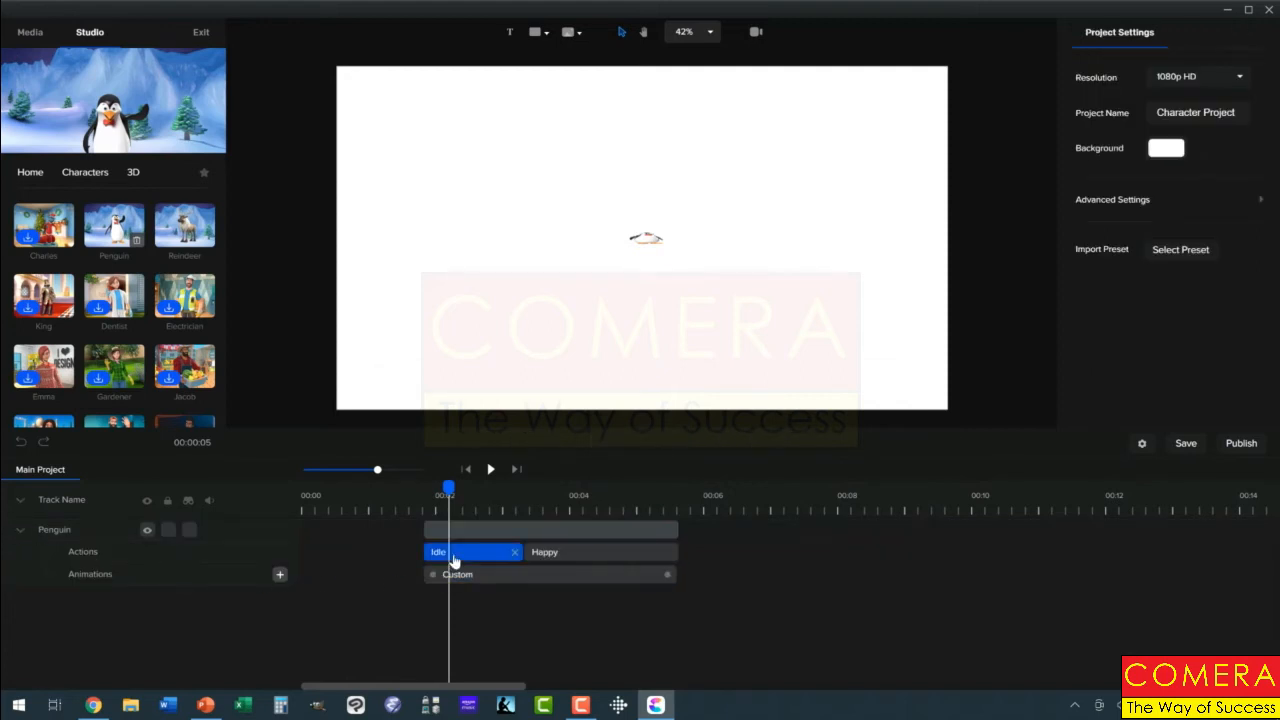
left_click(578, 556)
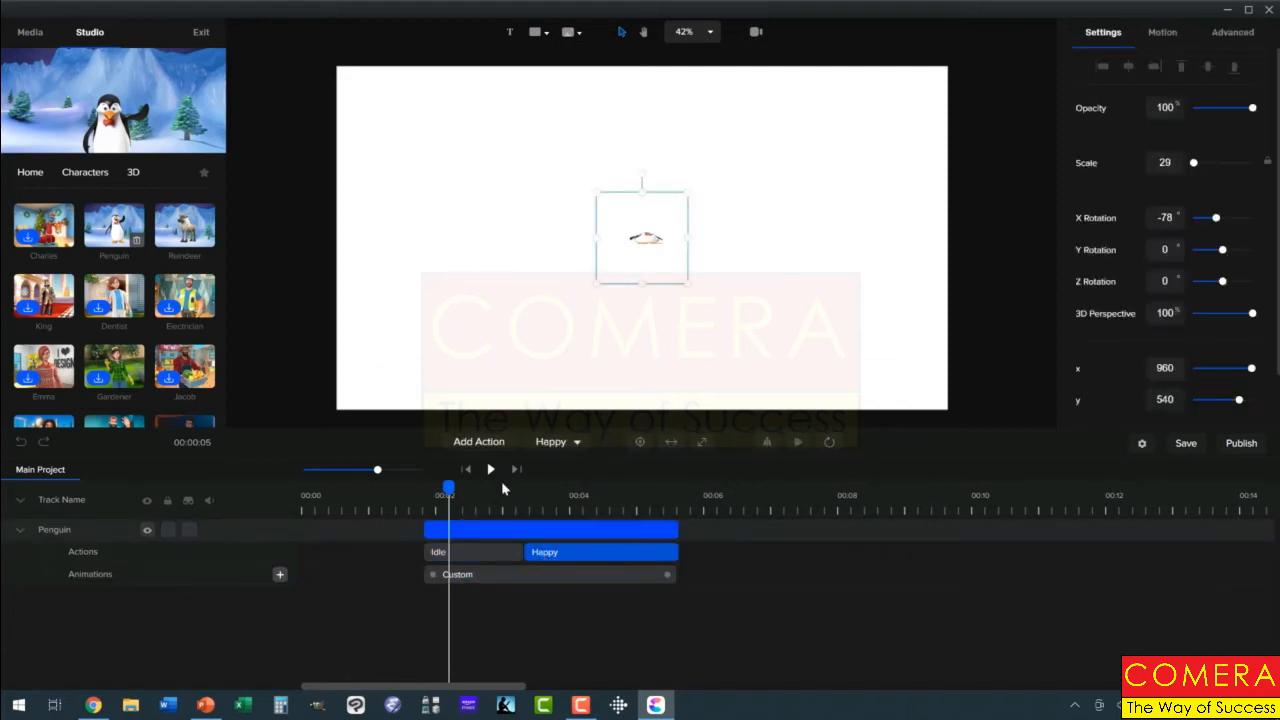
Step: Add a text layer, move its track to the beginning of the timeline and return the playhead to the start
left_click(510, 32)
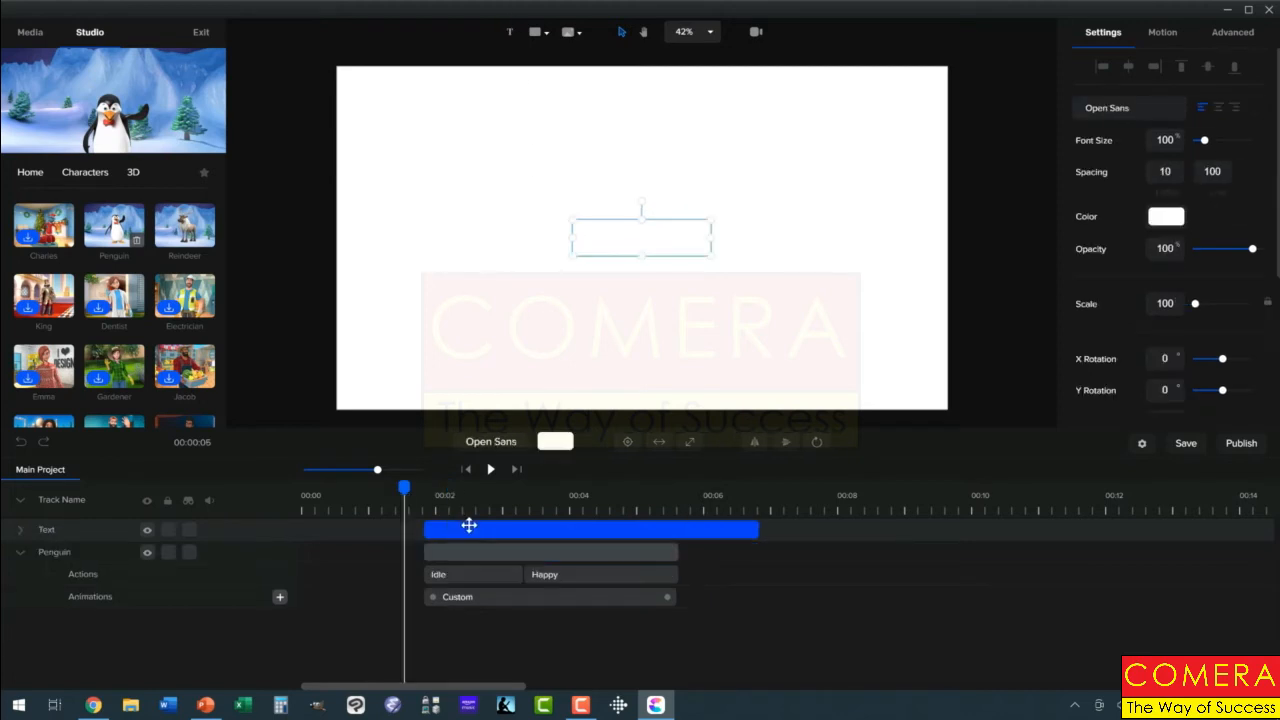
left_click_drag(471, 528, 309, 533)
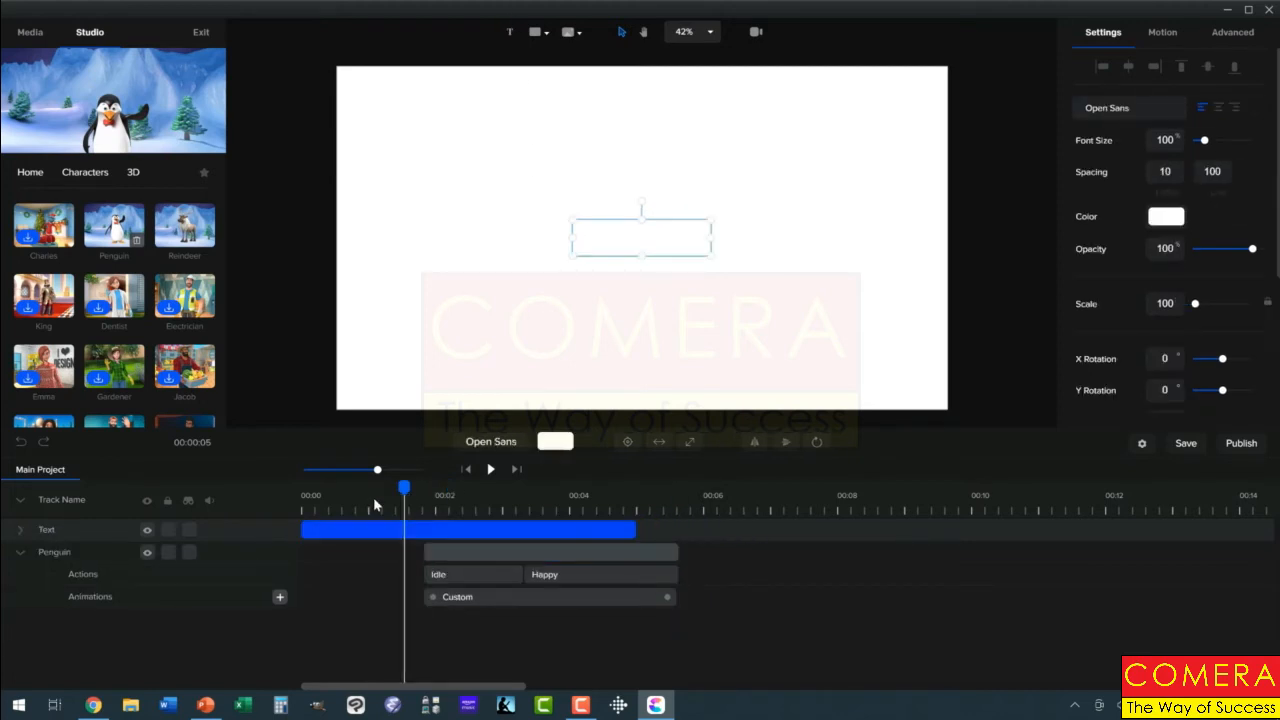
left_click_drag(399, 489, 292, 505)
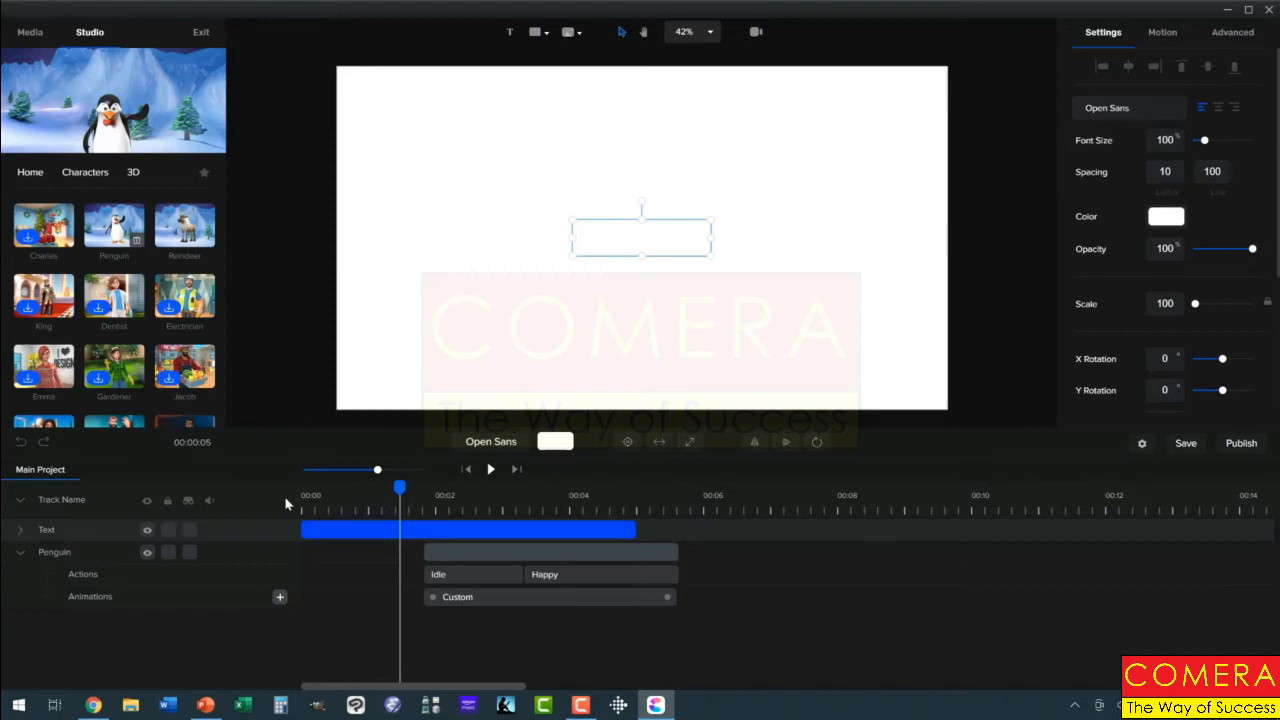
Step: Select the whole placeholder text on the canvas and change its color to black (#000000)
double_click(577, 244)
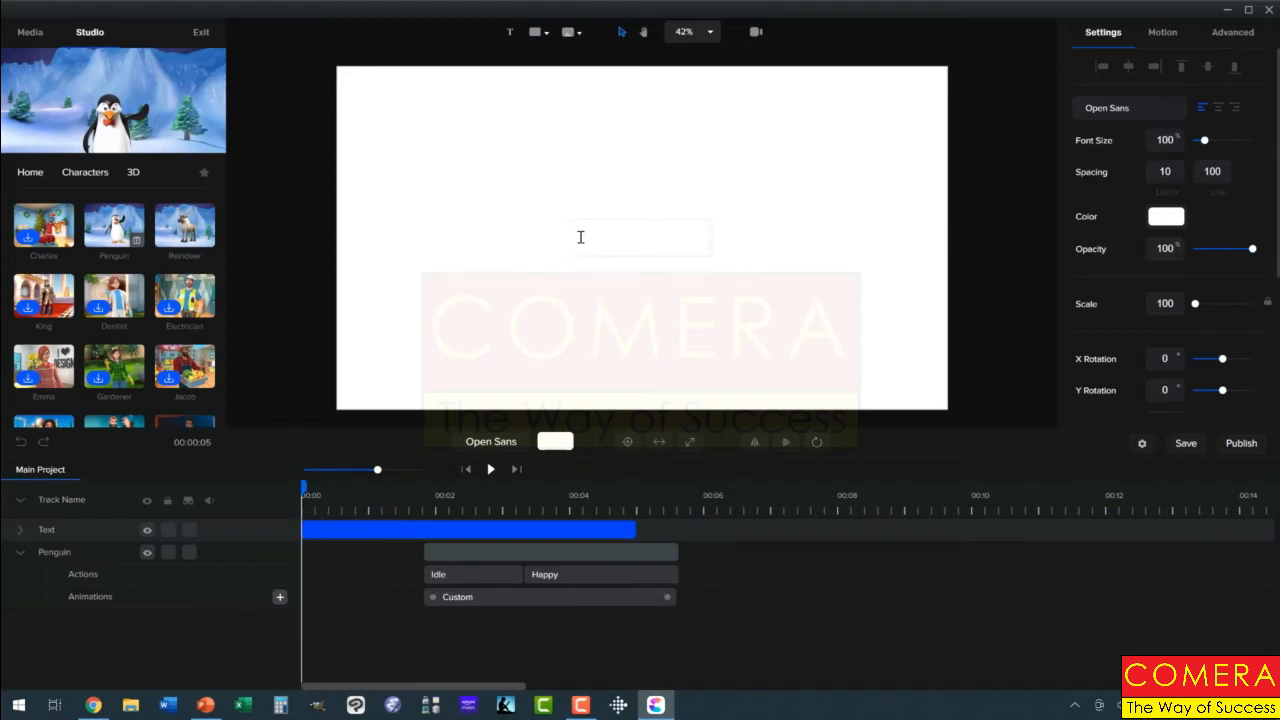
left_click_drag(580, 237, 732, 233)
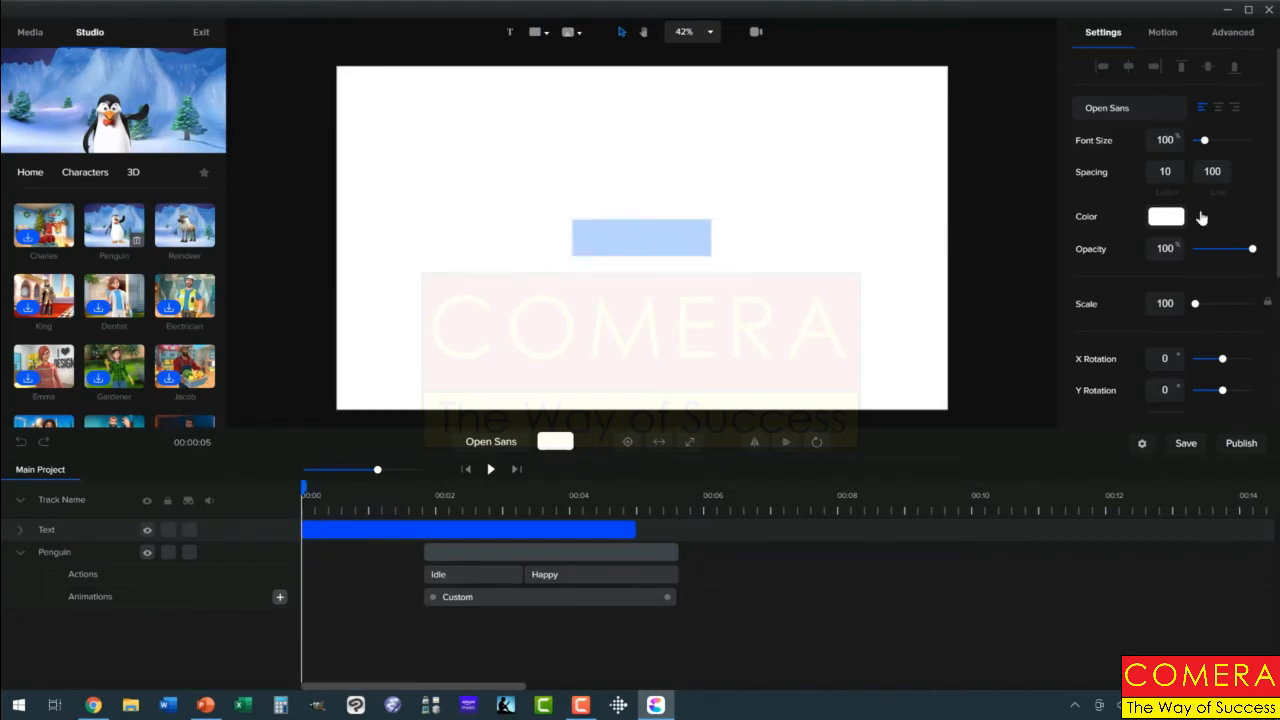
left_click(1168, 218)
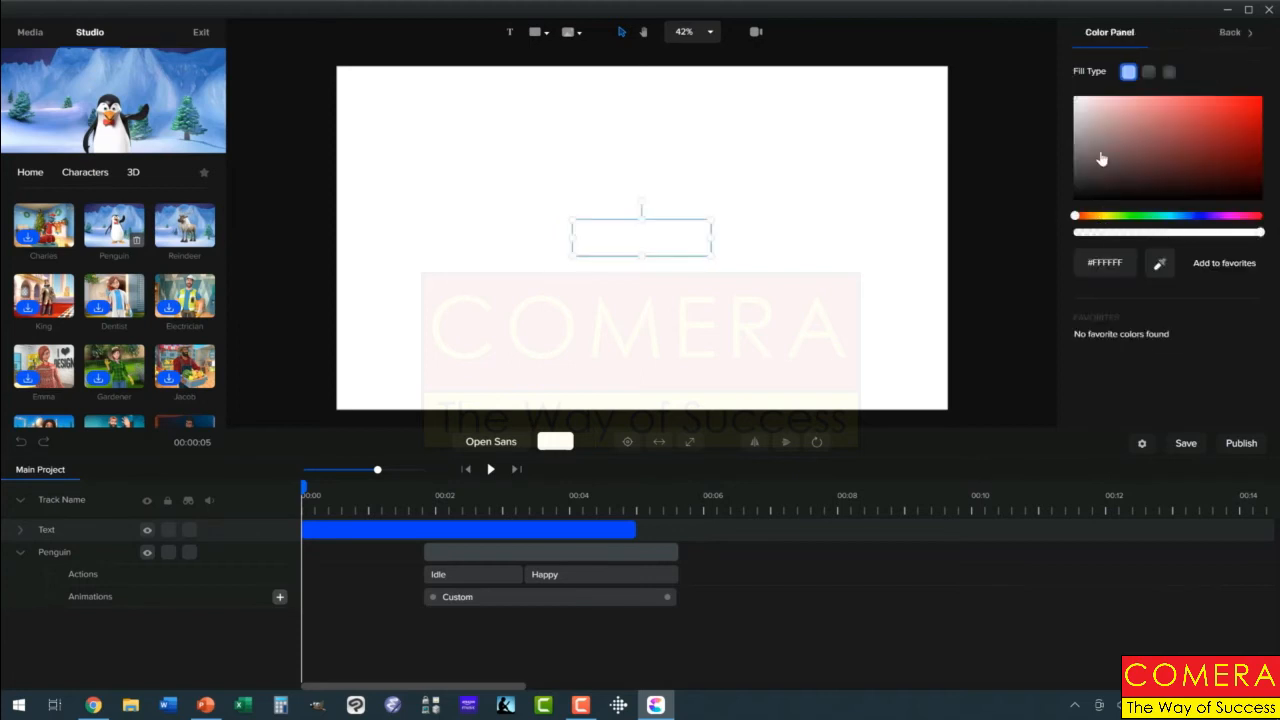
left_click_drag(1126, 163, 1060, 222)
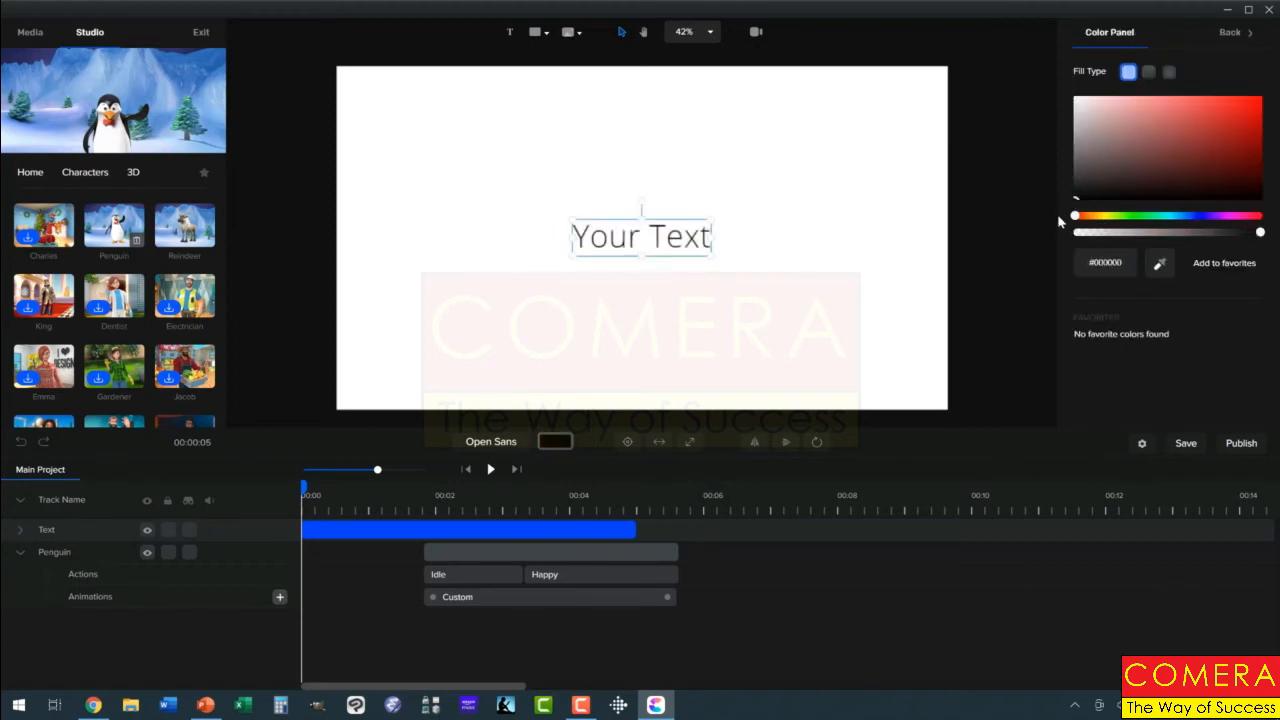
left_click(1002, 268)
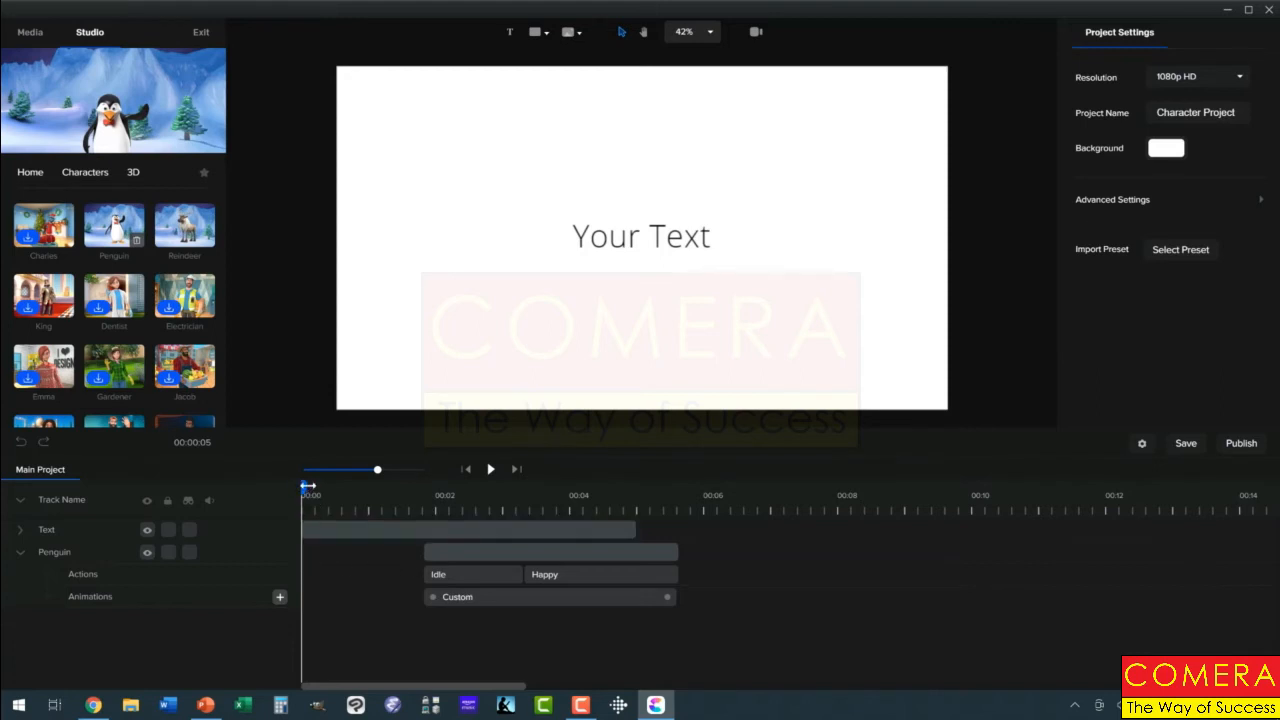
Step: Scrub through to the end of the Penguin track and extend the Text track to that same end point
left_click_drag(308, 485, 680, 482)
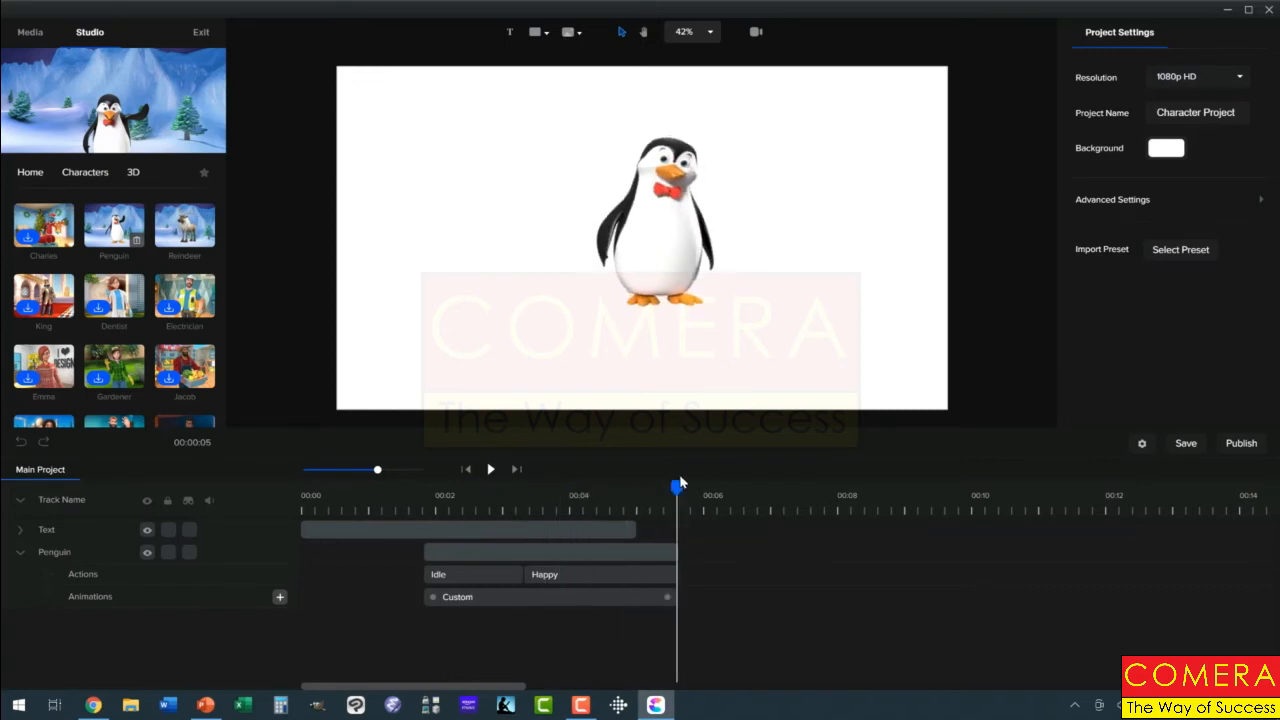
left_click(634, 528)
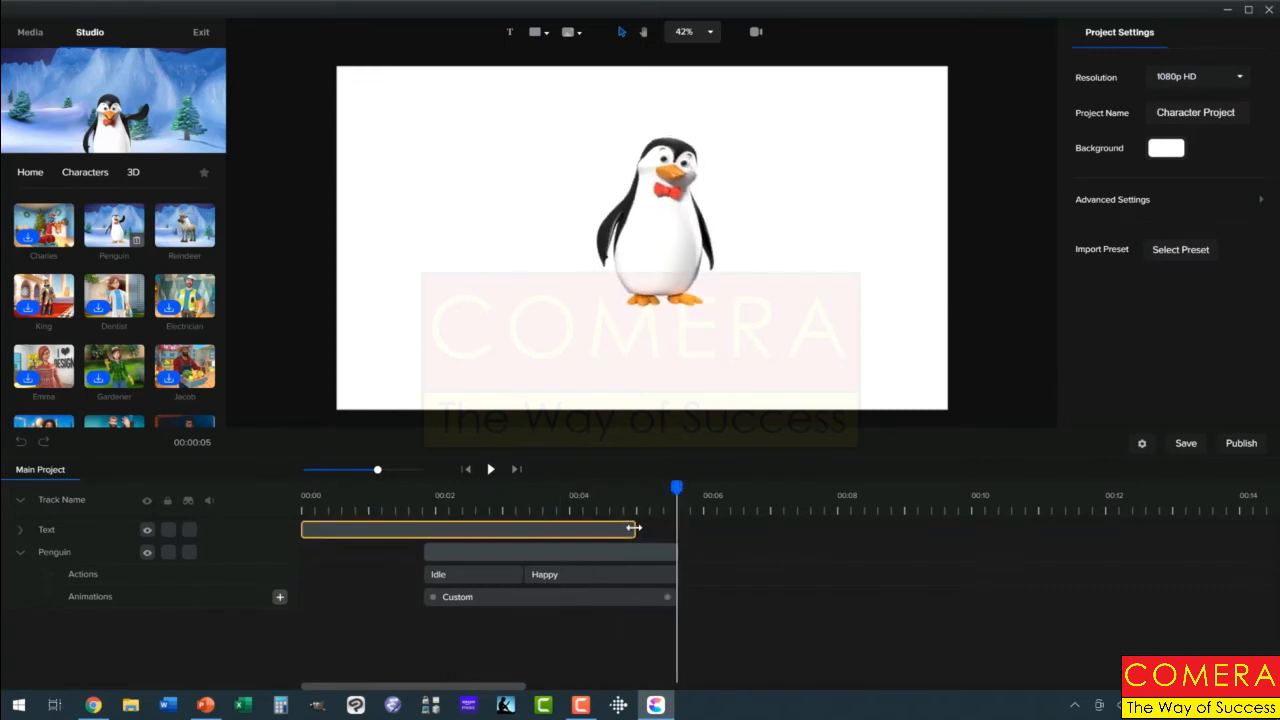
left_click_drag(634, 528, 670, 530)
left_click(545, 529)
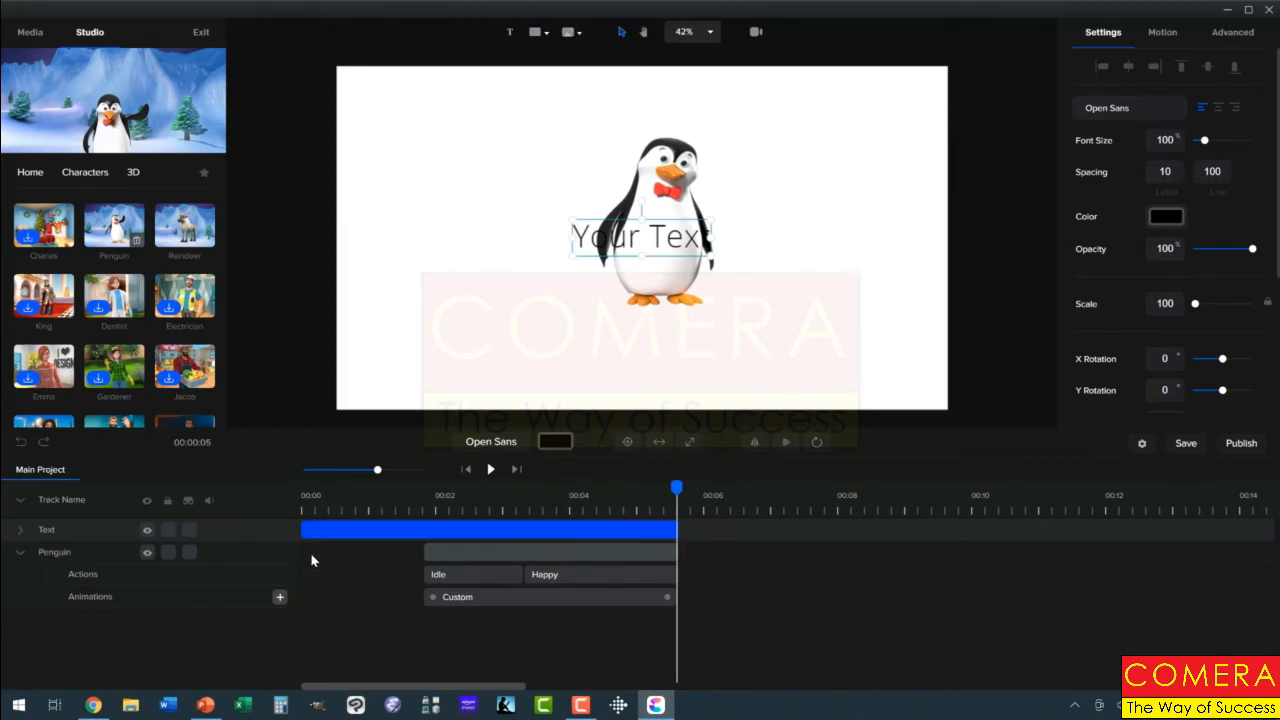
Step: Select the Penguin track and scrub back to about 2 seconds to review its Idle and Happy actions
left_click(440, 553)
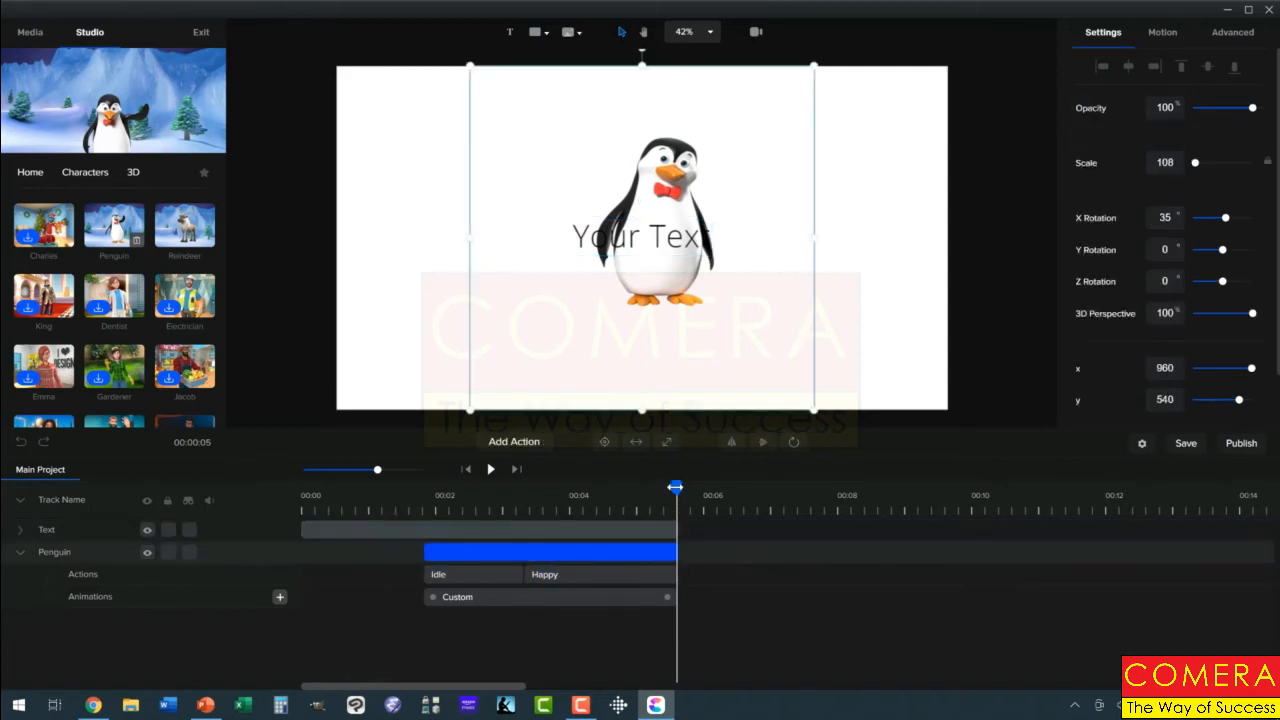
left_click_drag(550, 514, 442, 514)
left_click(432, 518)
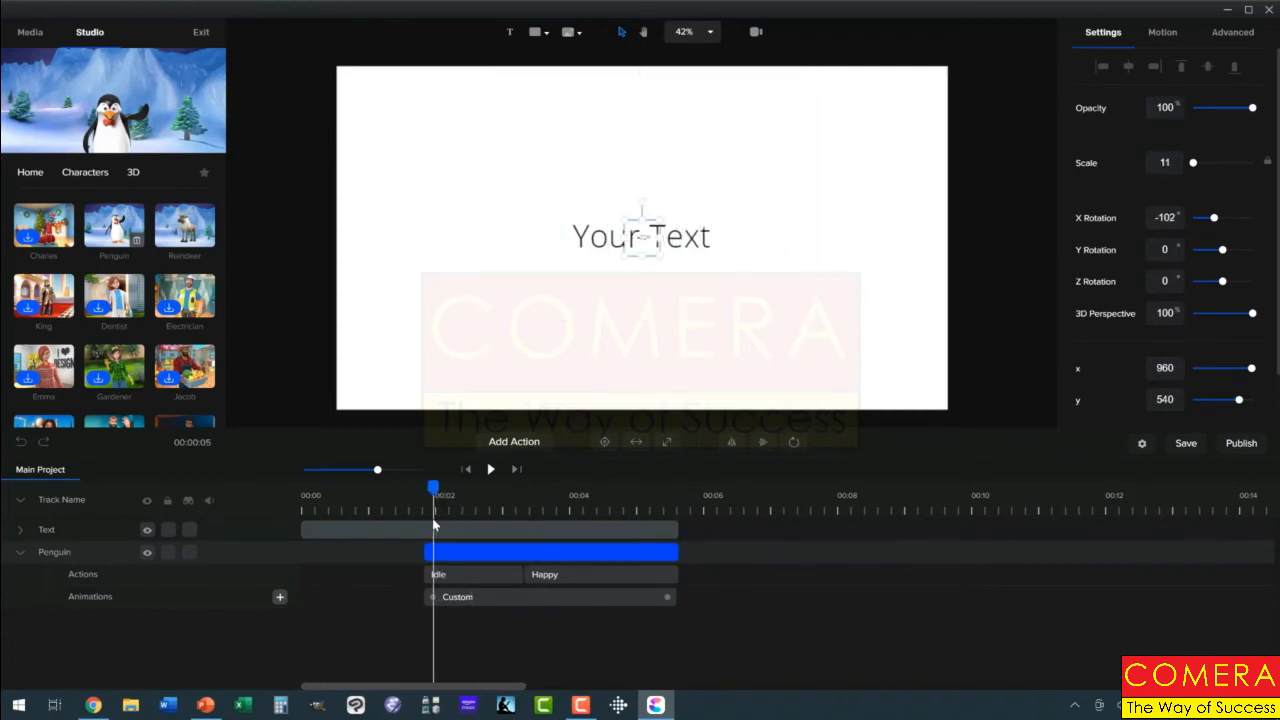
left_click(541, 554)
left_click(541, 554)
left_click(468, 583)
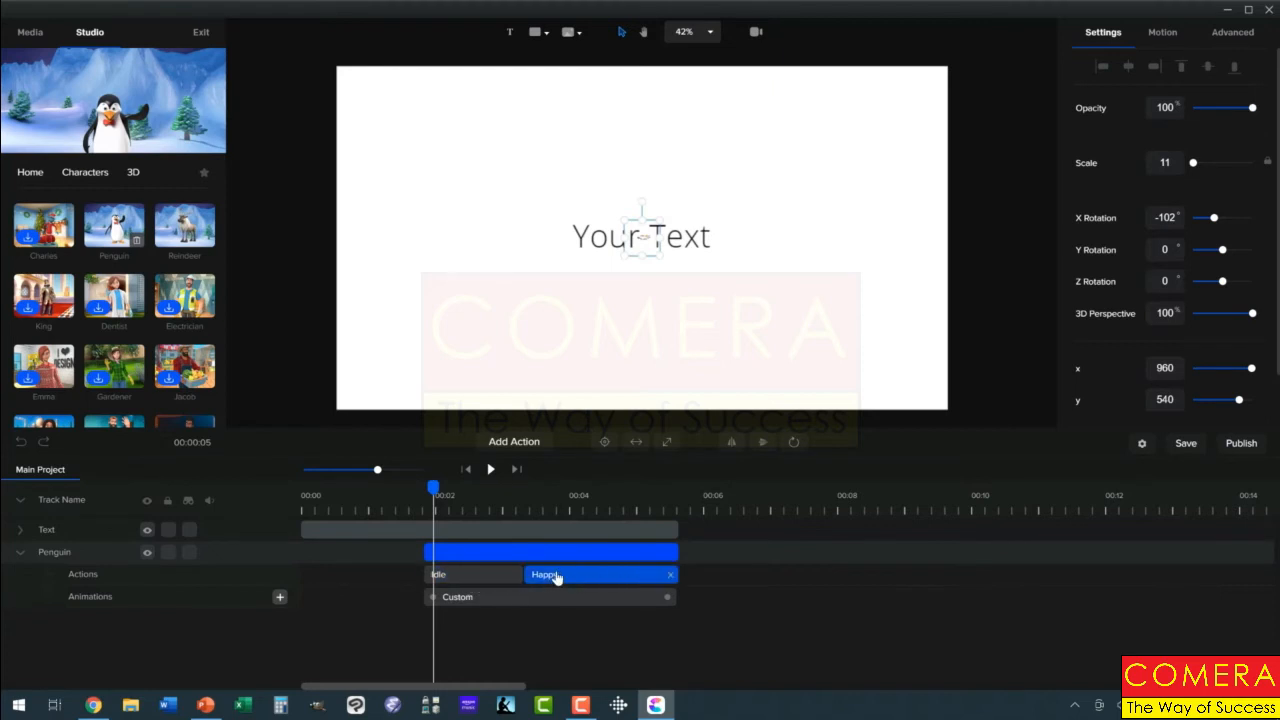
Step: Add a Pointing Down action to the end of the Penguin track and delete it again
left_click(514, 443)
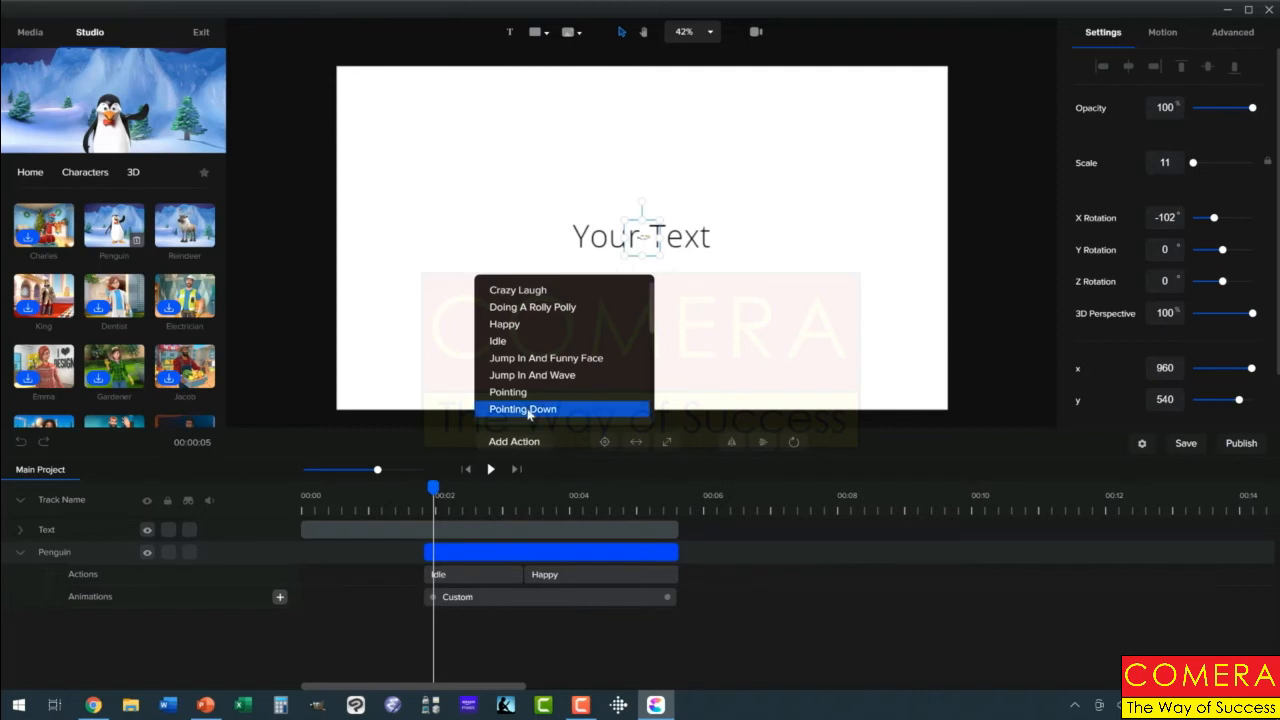
left_click(529, 411)
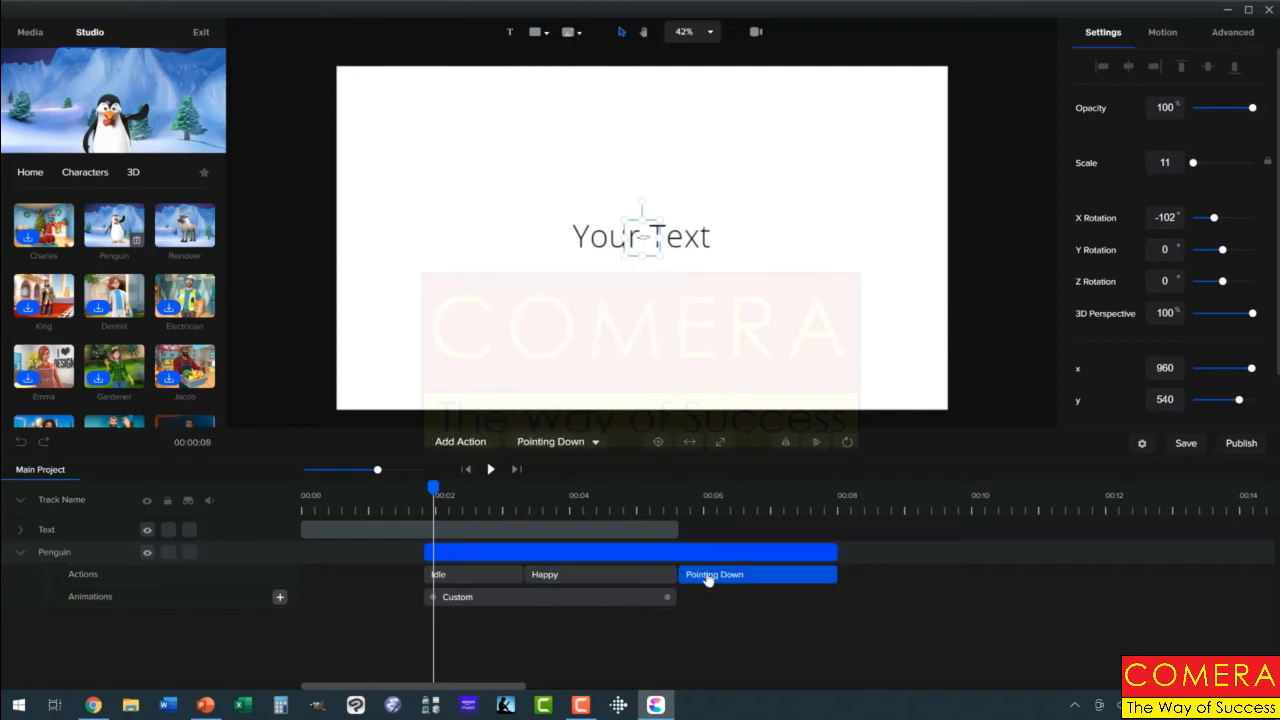
left_click(812, 553)
left_click(829, 577)
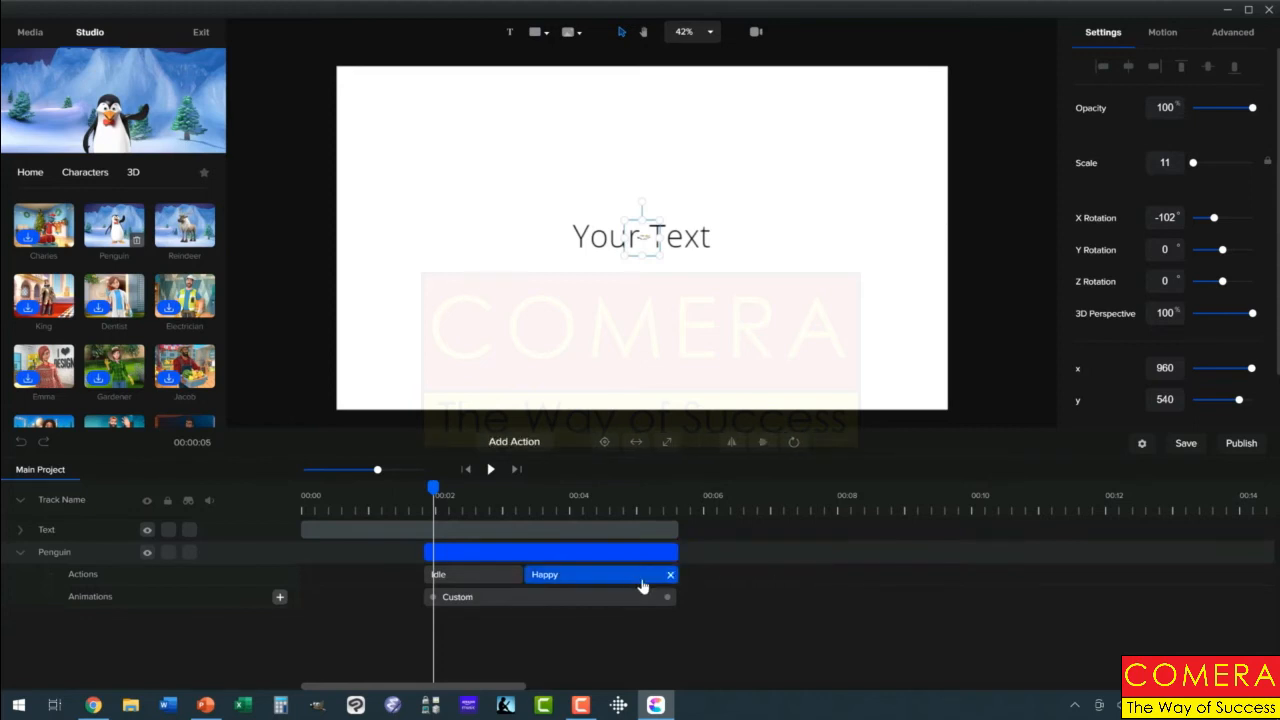
Step: Replace the penguin's Idle action with Doing A Rolly Polly and play the project from the start
left_click(541, 575)
left_click(513, 579)
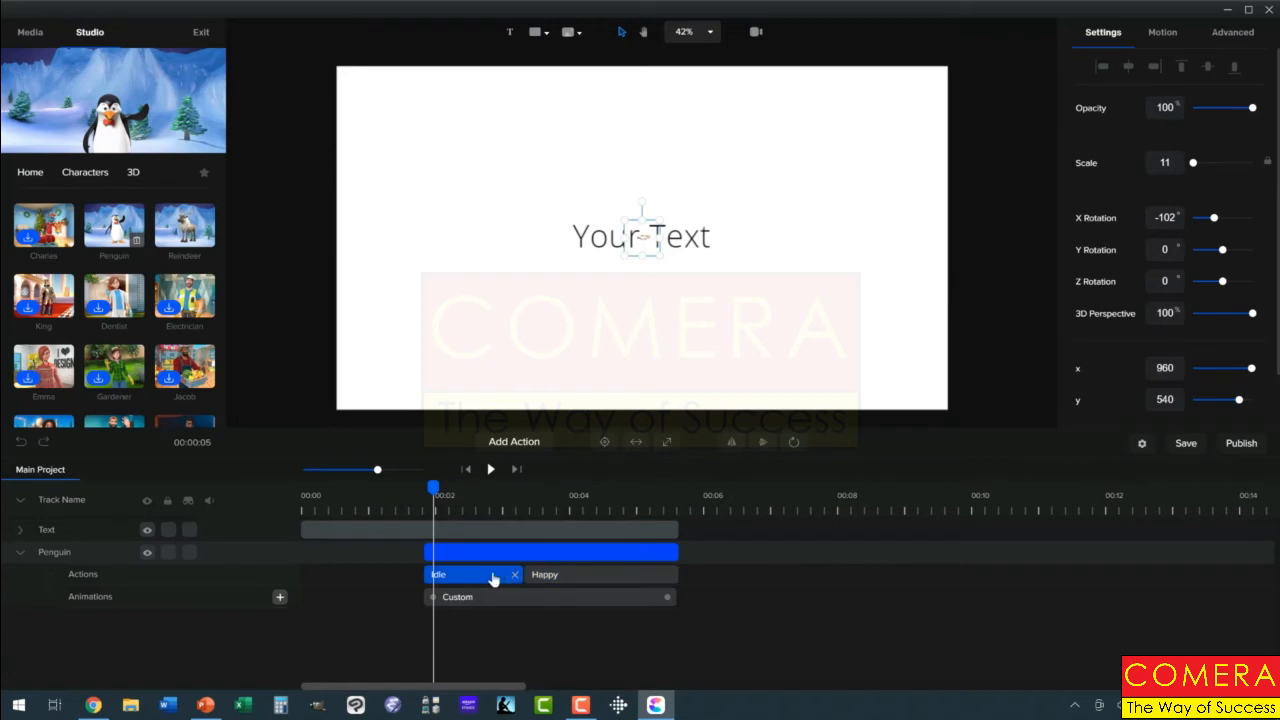
left_click(491, 579)
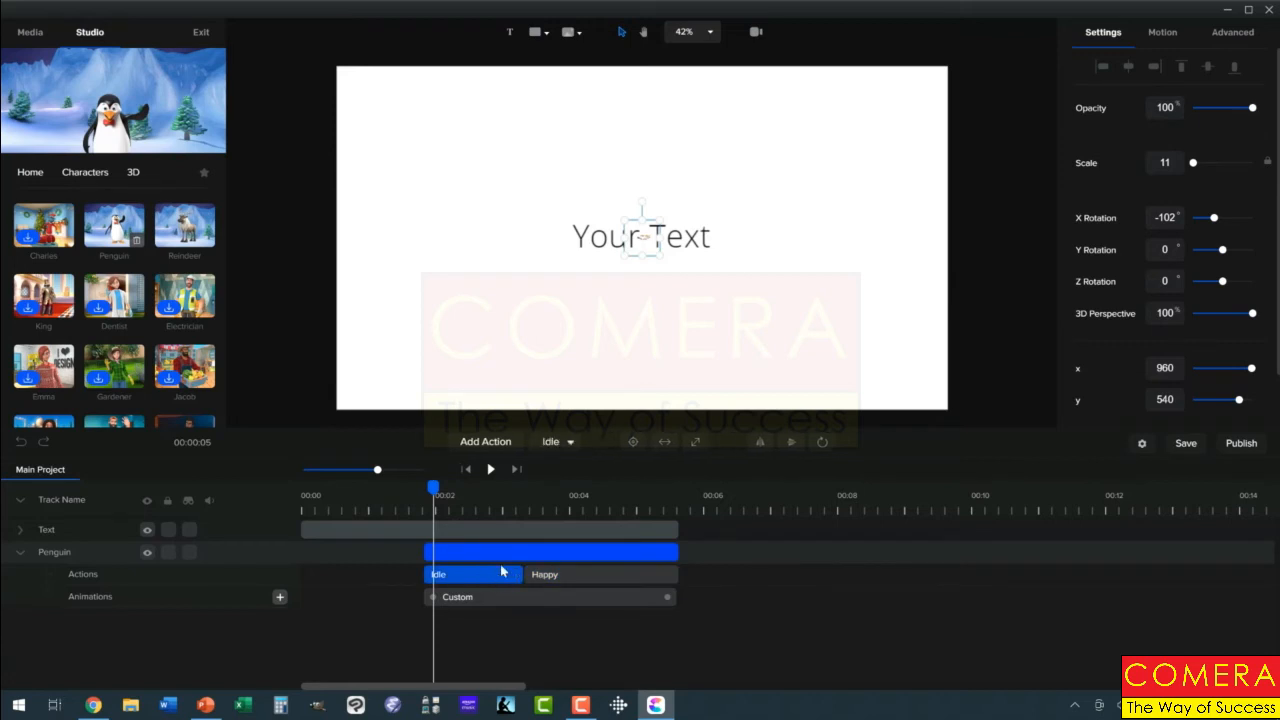
left_click(569, 443)
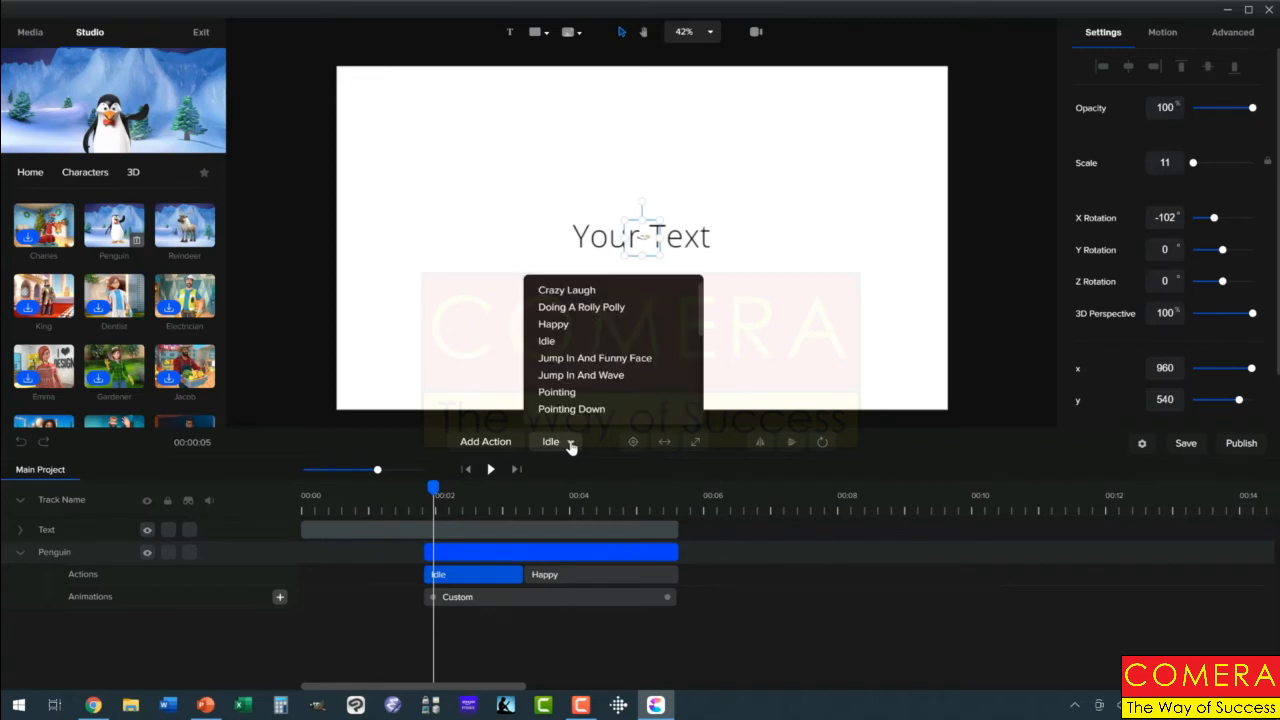
left_click(570, 312)
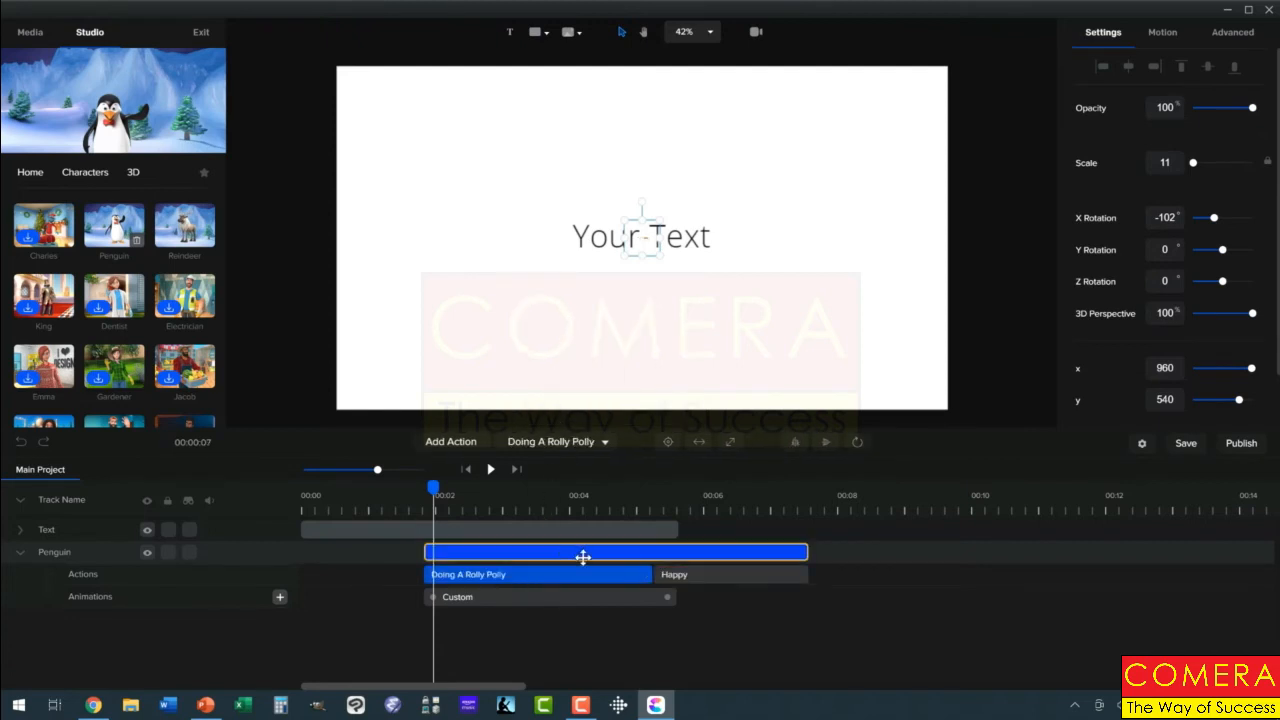
left_click(304, 493)
left_click(491, 471)
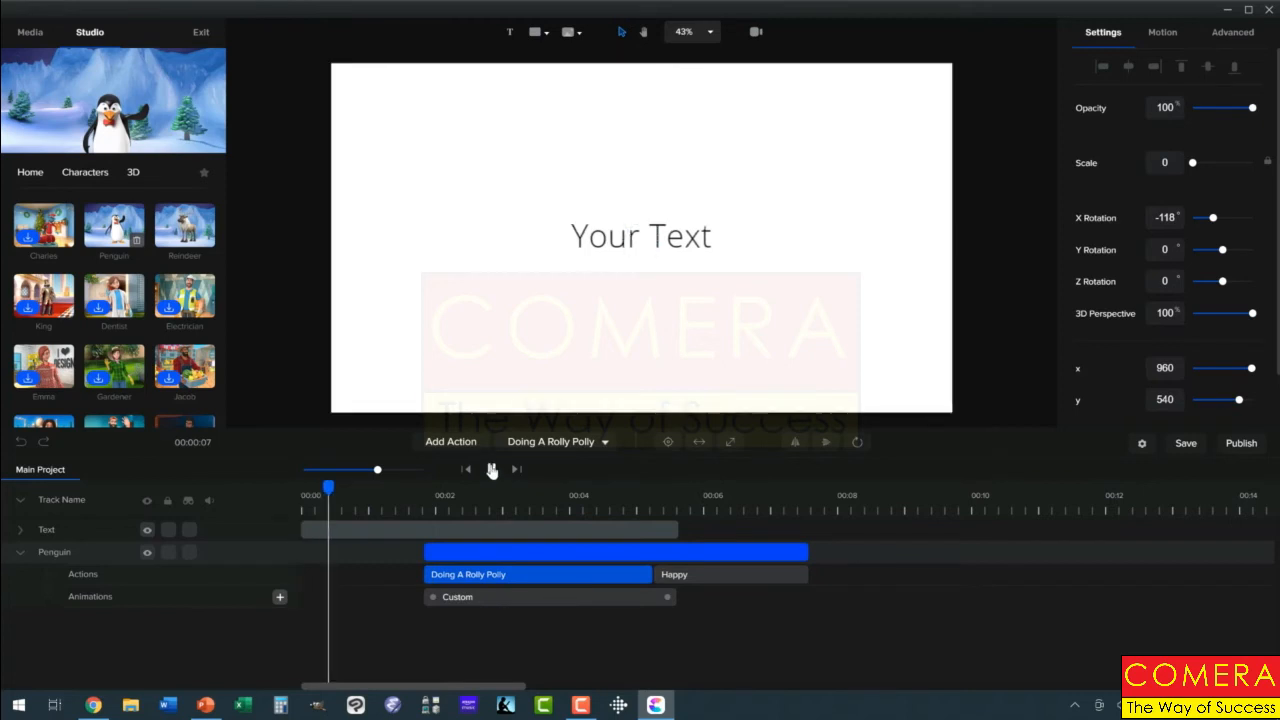
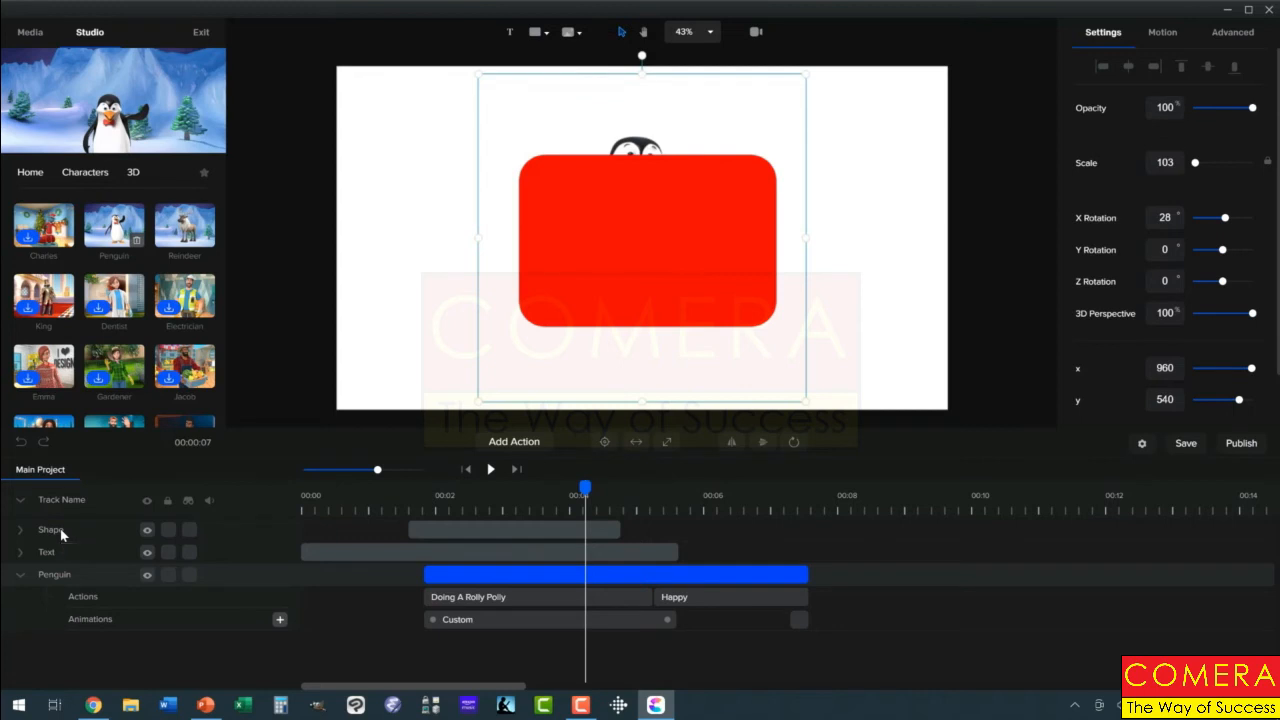
Step: Reorder the timeline tracks to Penguin, Text and Shape from top to bottom, and collapse the Penguin track
left_click_drag(60, 535, 81, 581)
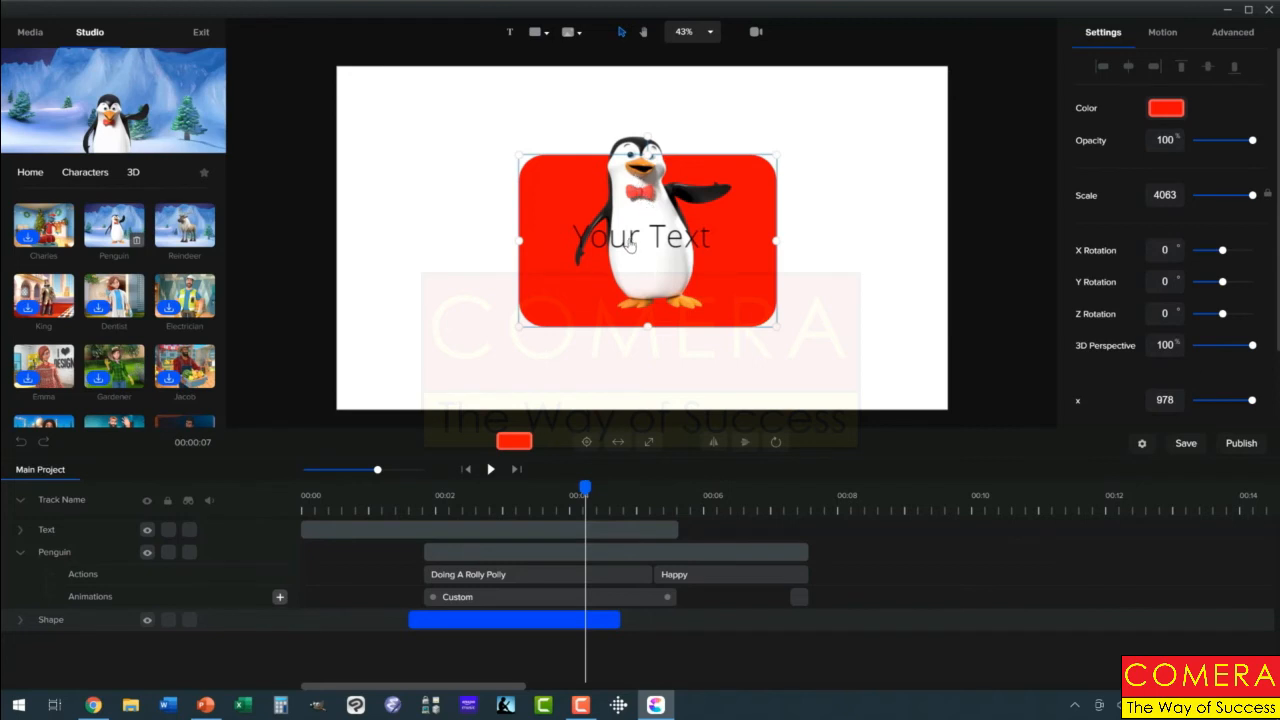
mouse_move(79, 531)
left_mouse_down()
mouse_move(84, 566)
mouse_move(91, 551)
left_mouse_up()
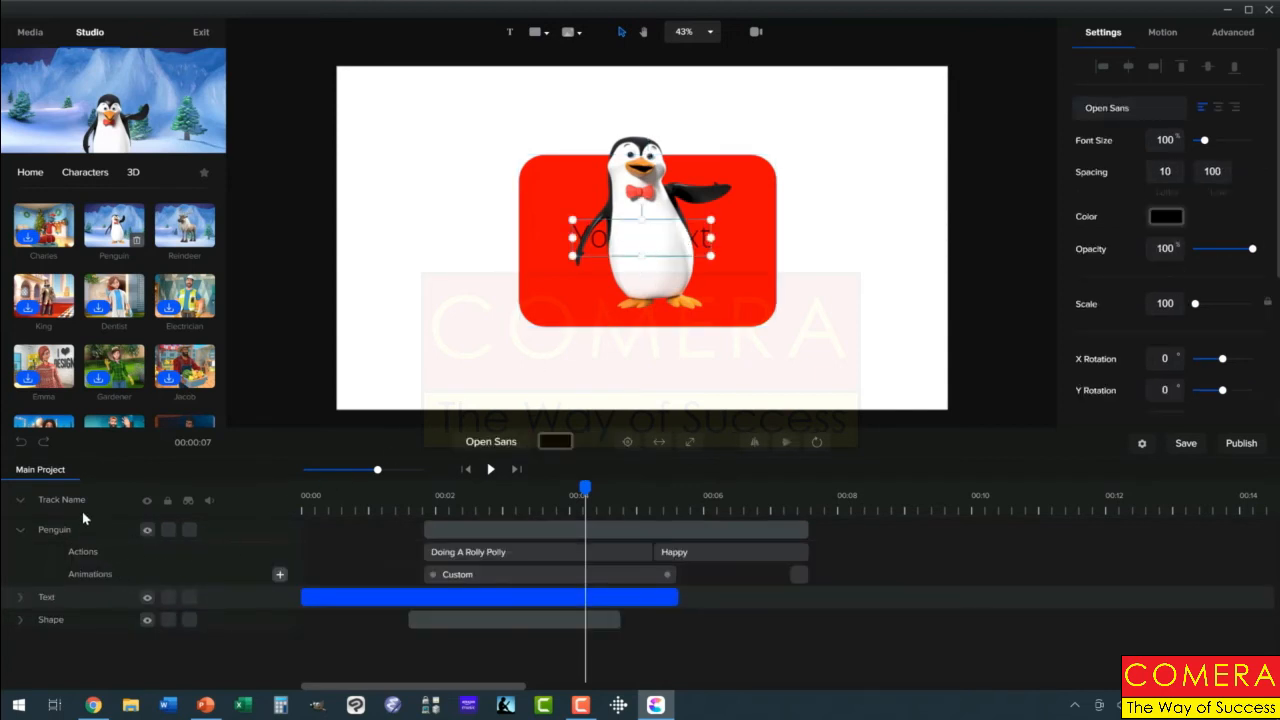
left_click(21, 532)
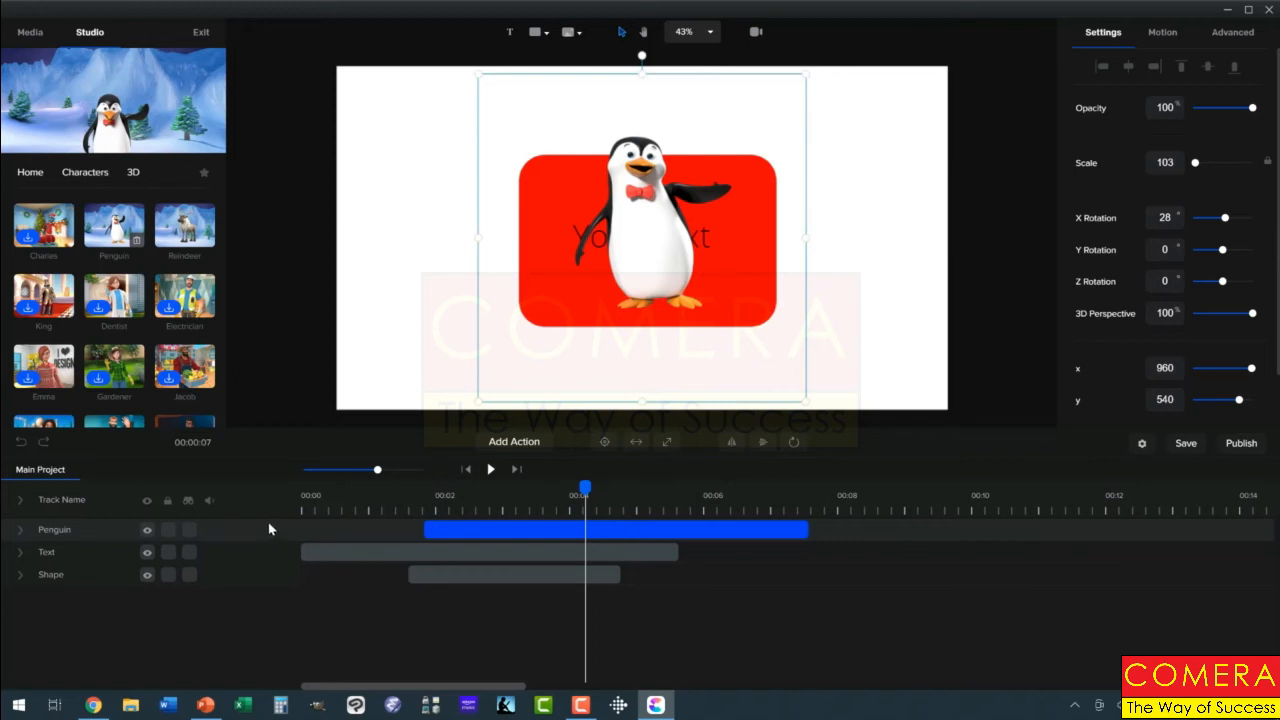
mouse_move(369, 690)
left_mouse_down()
mouse_move(457, 690)
mouse_move(346, 698)
left_mouse_up()
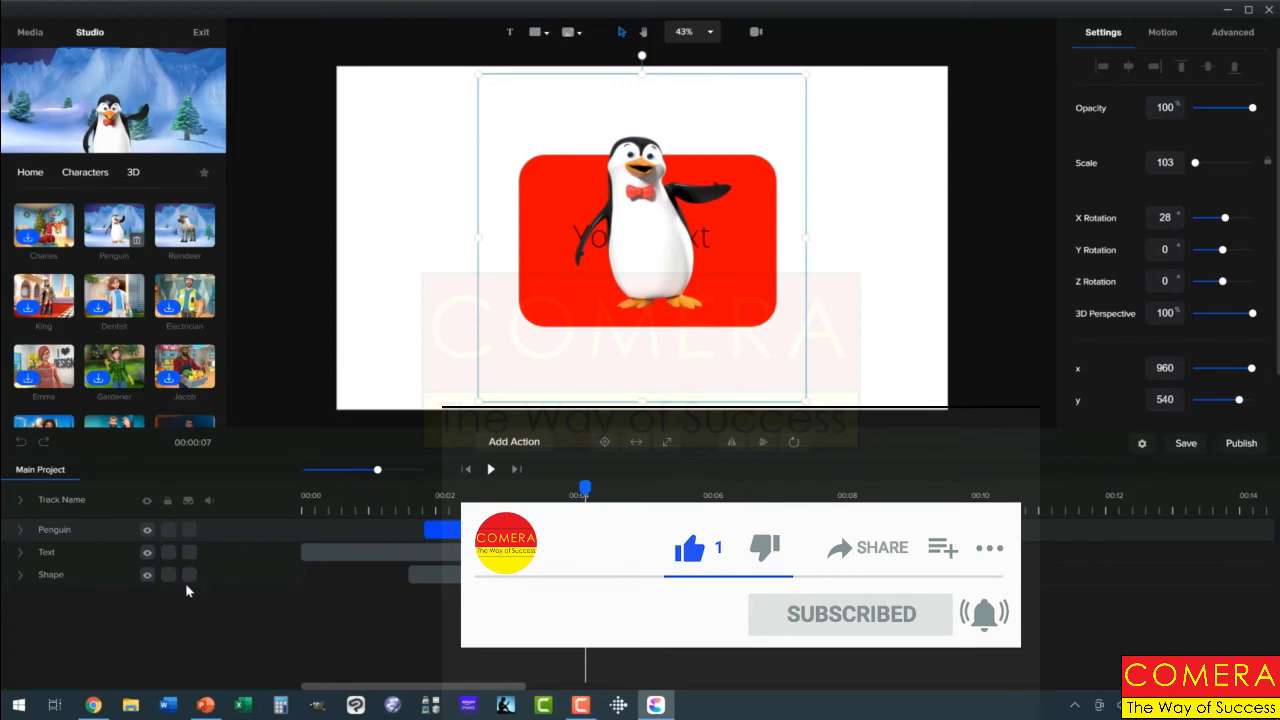
Step: Add four new default text tracks starting at the playhead
left_click(511, 36)
left_click(511, 36)
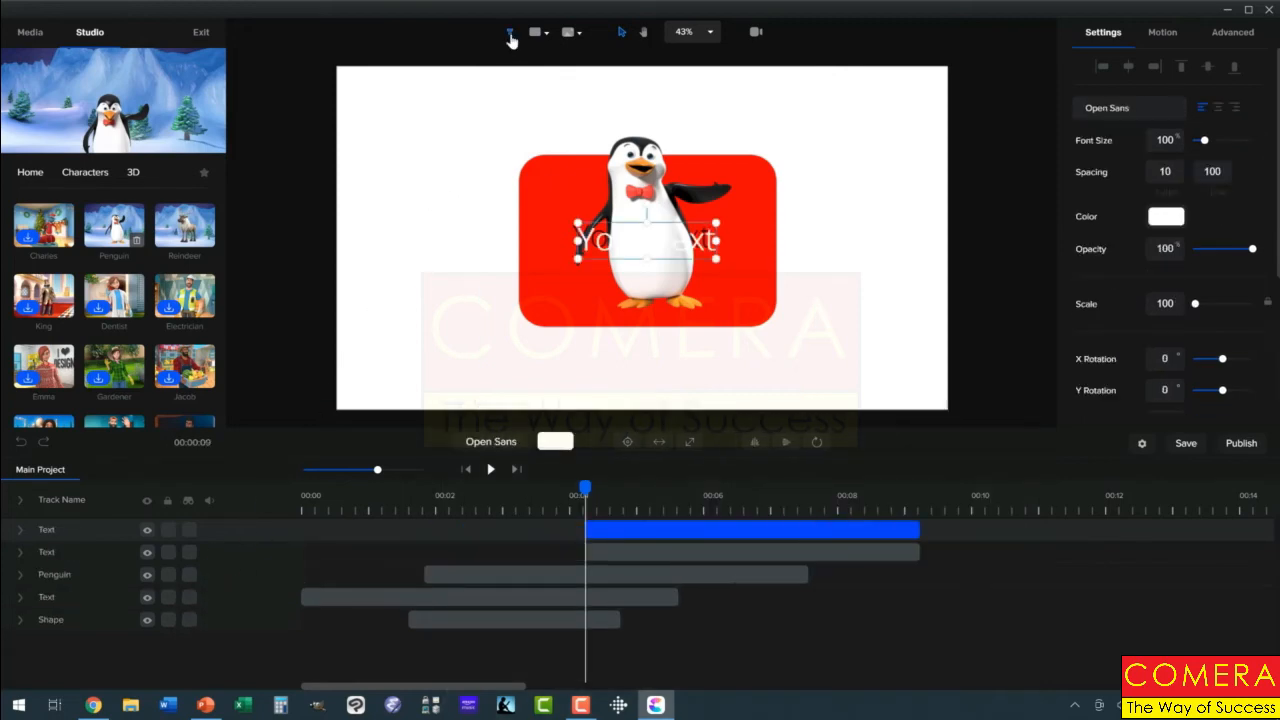
left_click(511, 36)
left_click(511, 36)
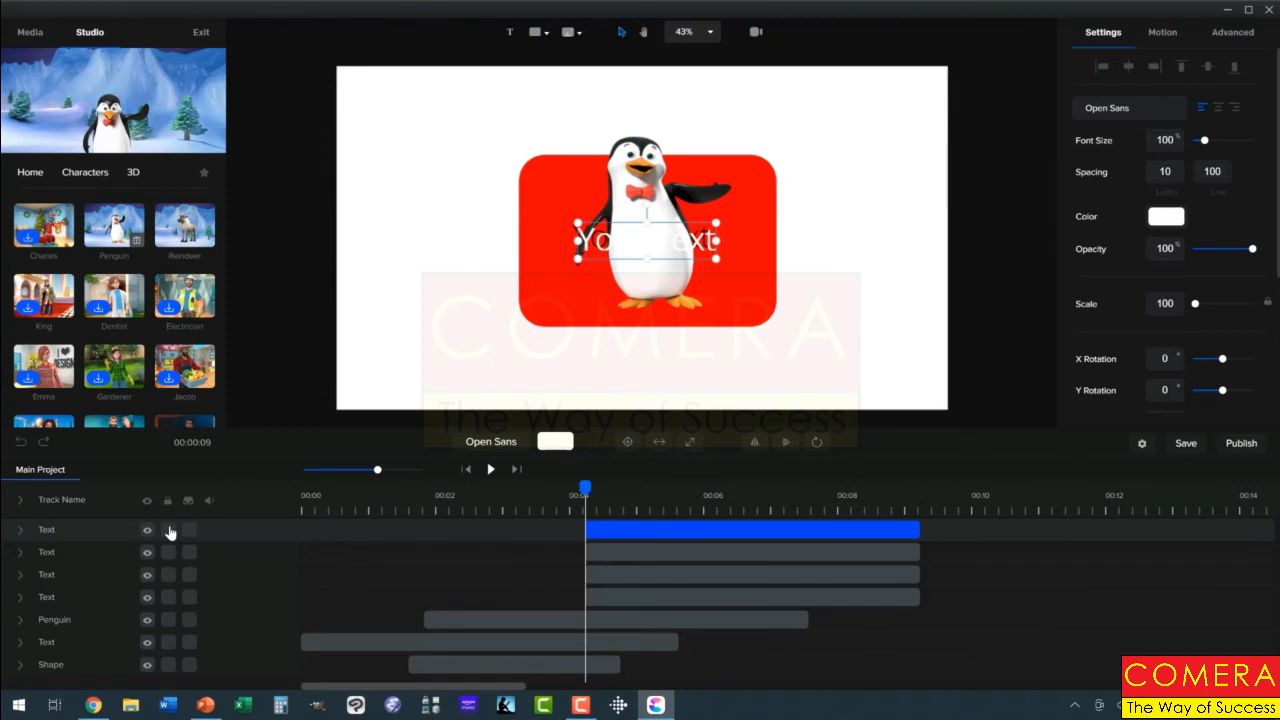
Step: Flag the lowest five tracks, from the third Text track down to Shape, for hiding, and toggle their timeline hiding on and off
left_click(189, 577)
left_click(189, 600)
left_click(191, 620)
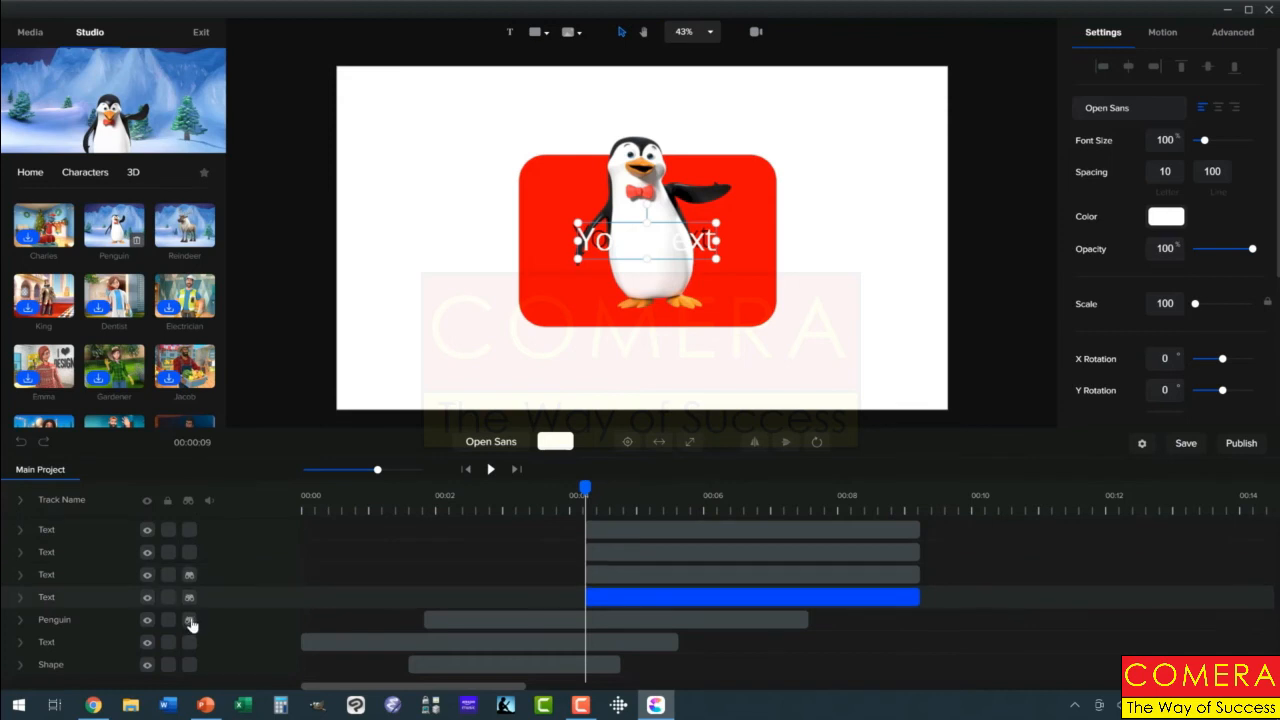
left_click(189, 642)
left_click(190, 665)
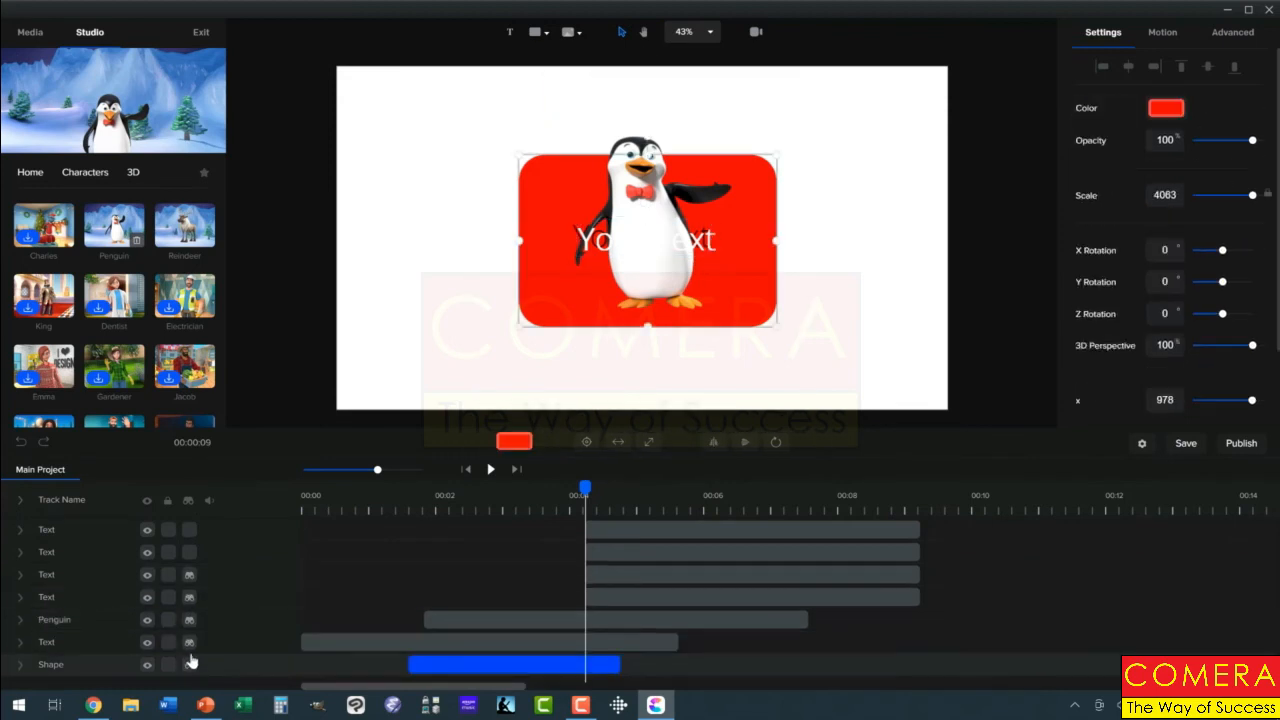
left_click(188, 502)
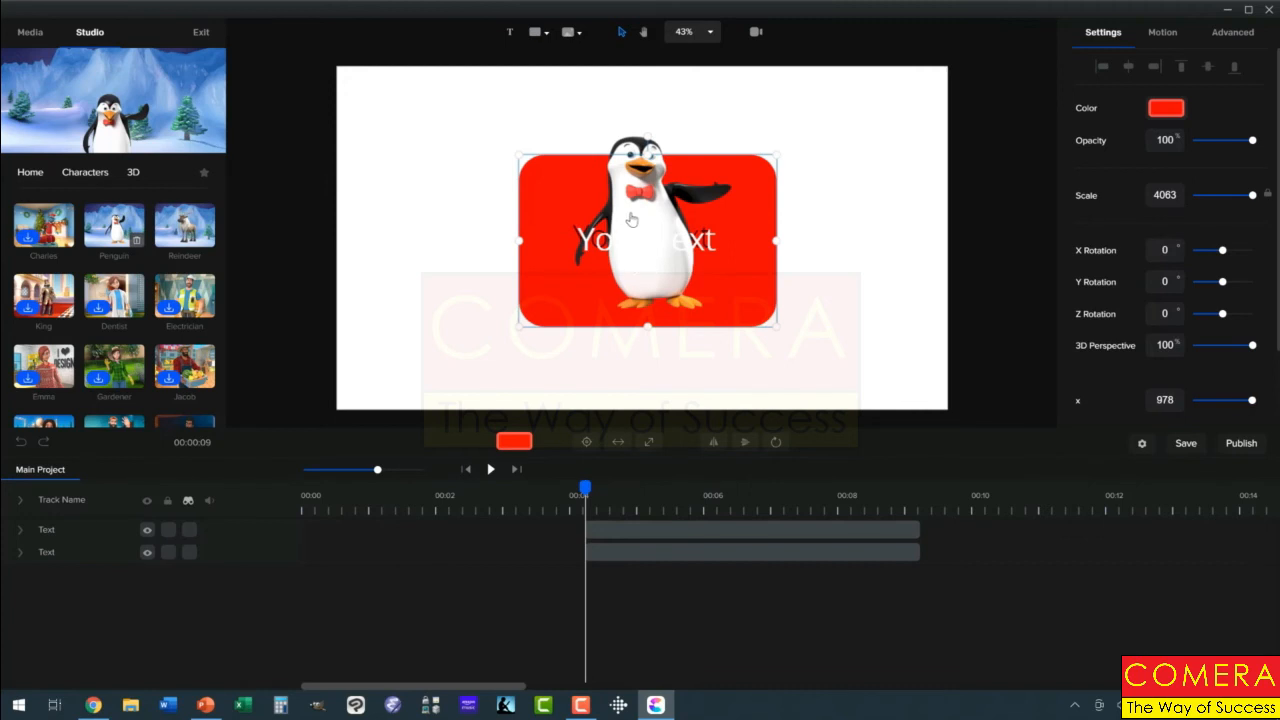
left_click(187, 507)
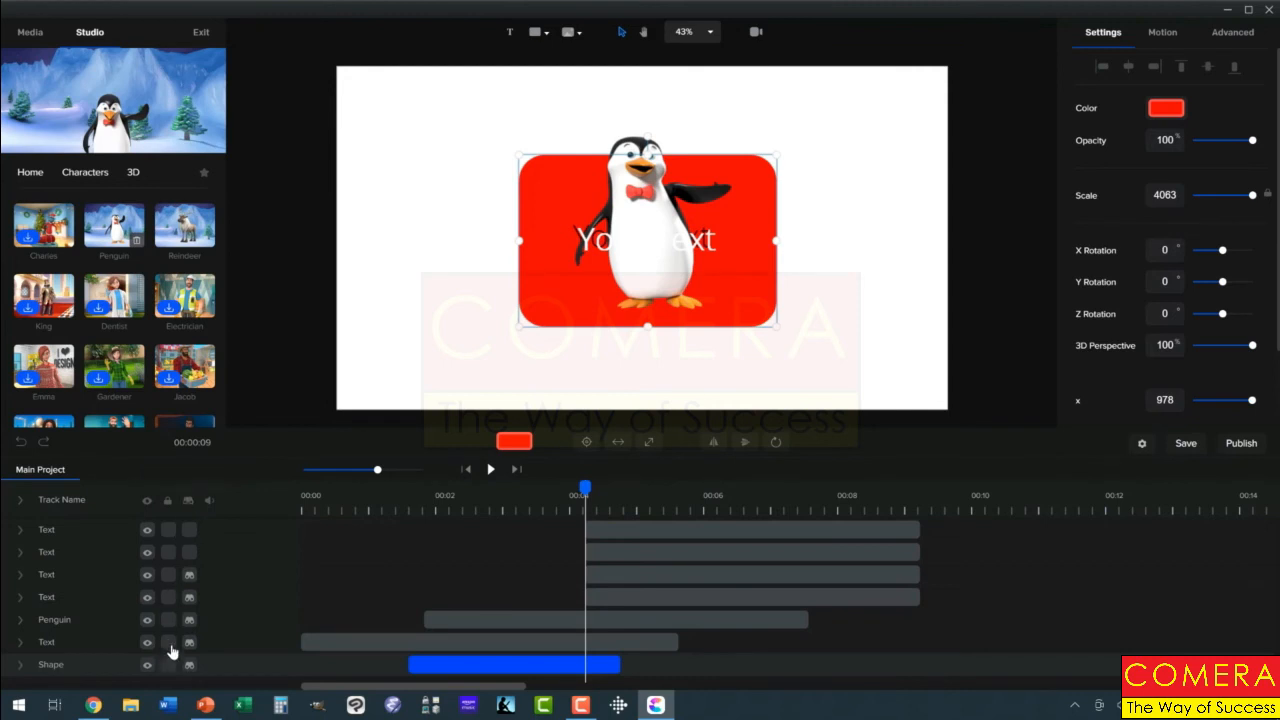
Step: Lock the five tracks flagged for hiding and hide them from the timeline
left_click(168, 664)
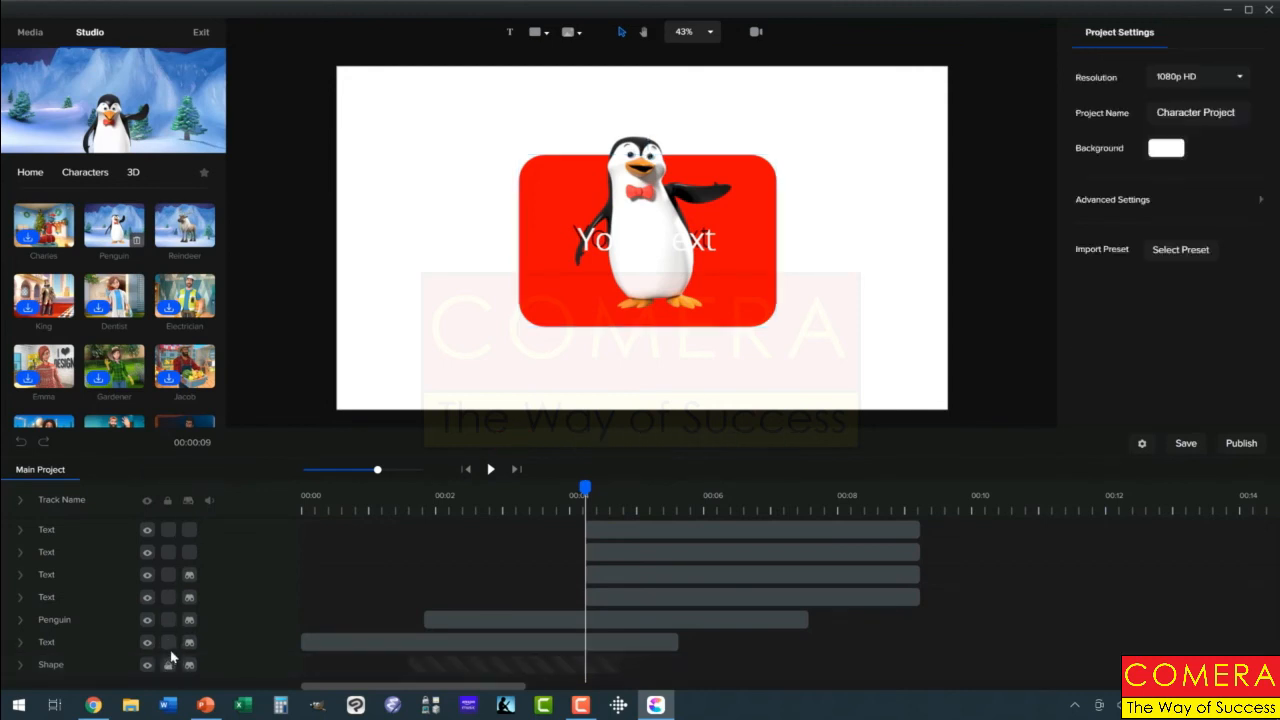
left_click(168, 642)
left_click(168, 619)
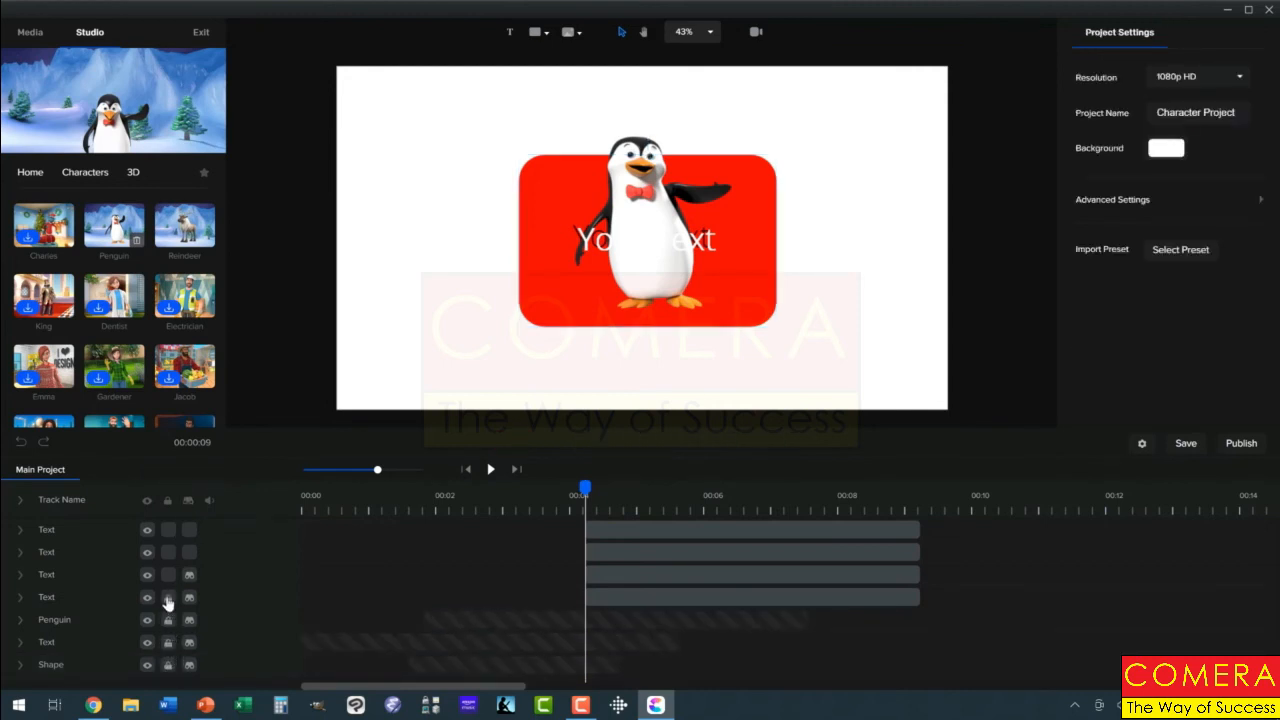
left_click(168, 597)
left_click(168, 574)
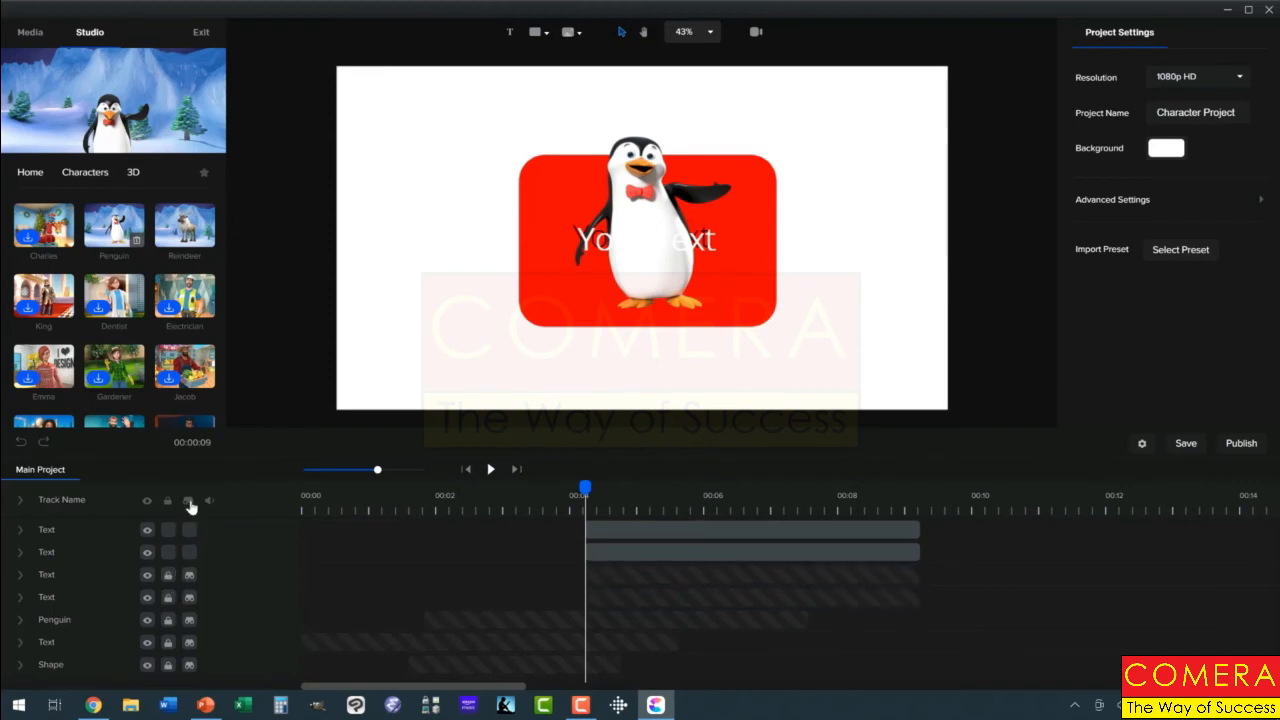
left_click(189, 502)
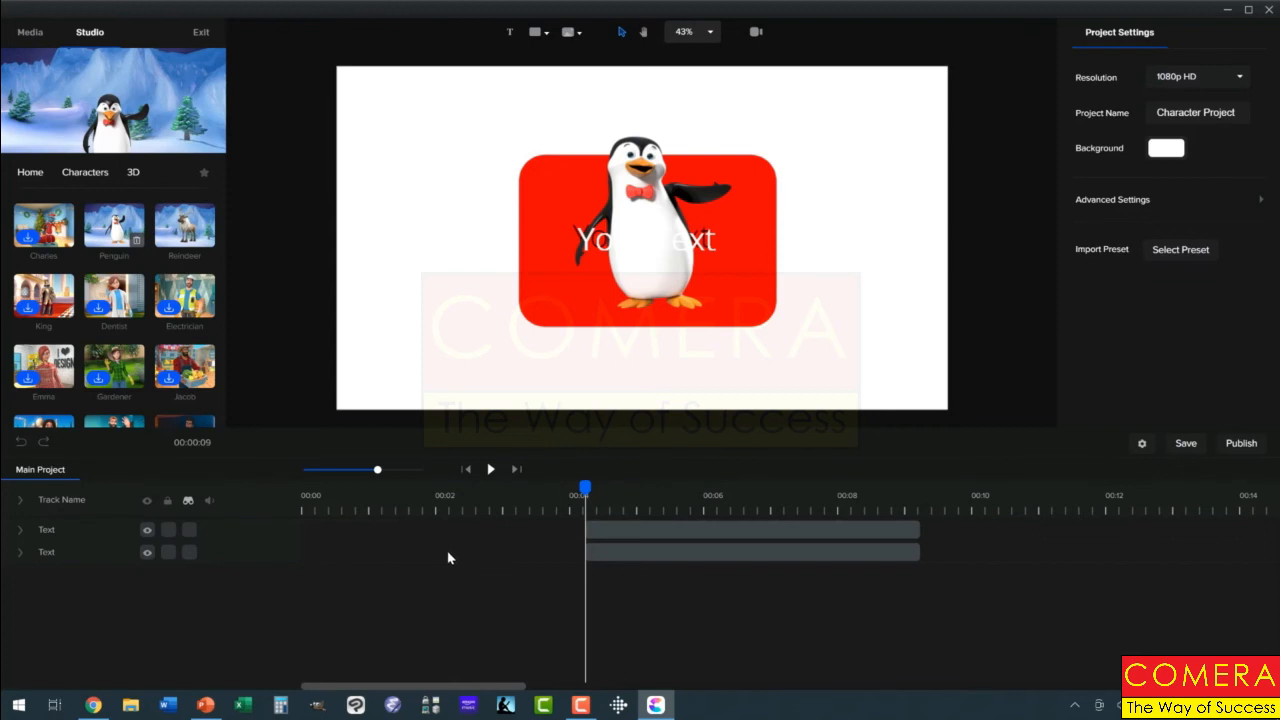
Step: Duplicate the second Text track
left_click(597, 549)
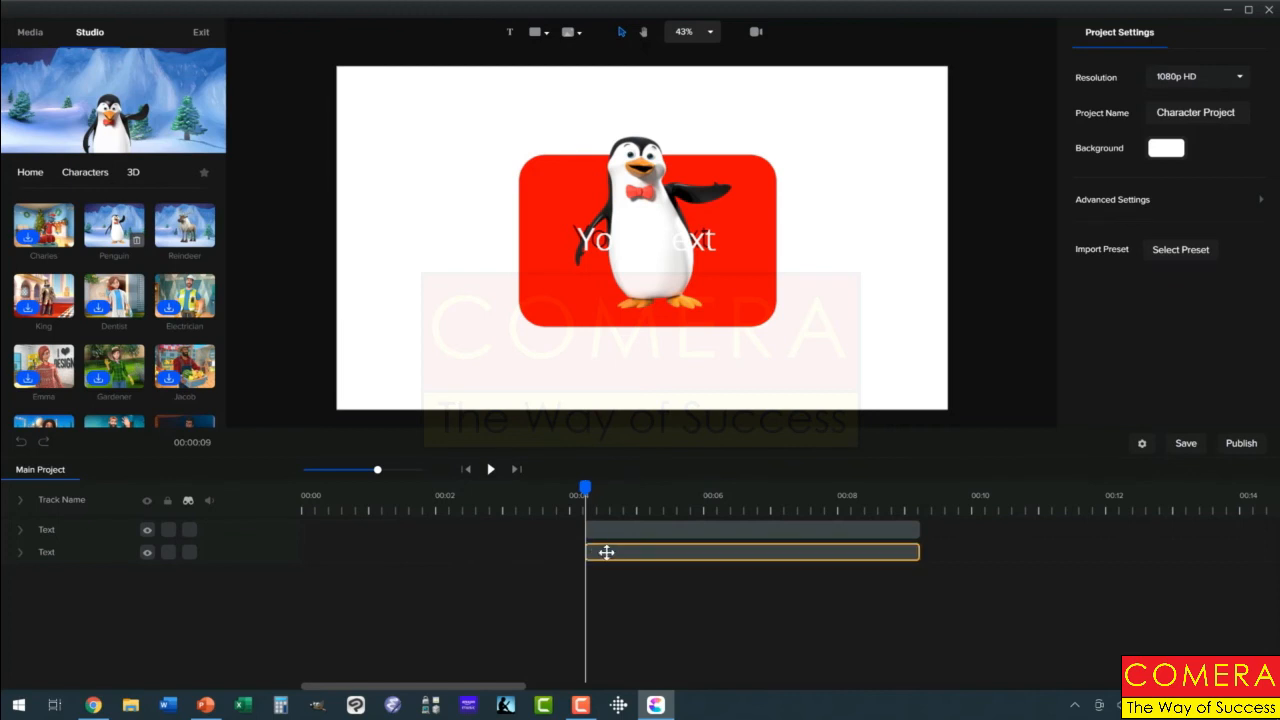
left_click(606, 552)
right_click(606, 552)
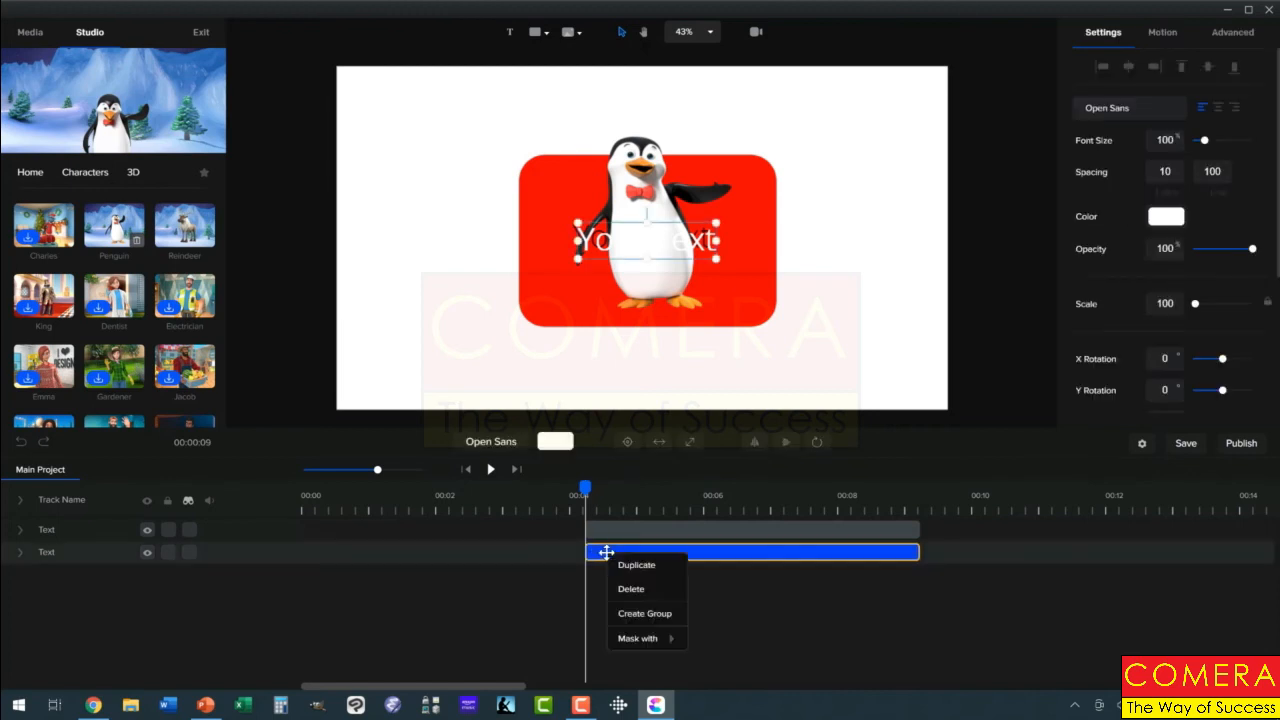
left_click(632, 568)
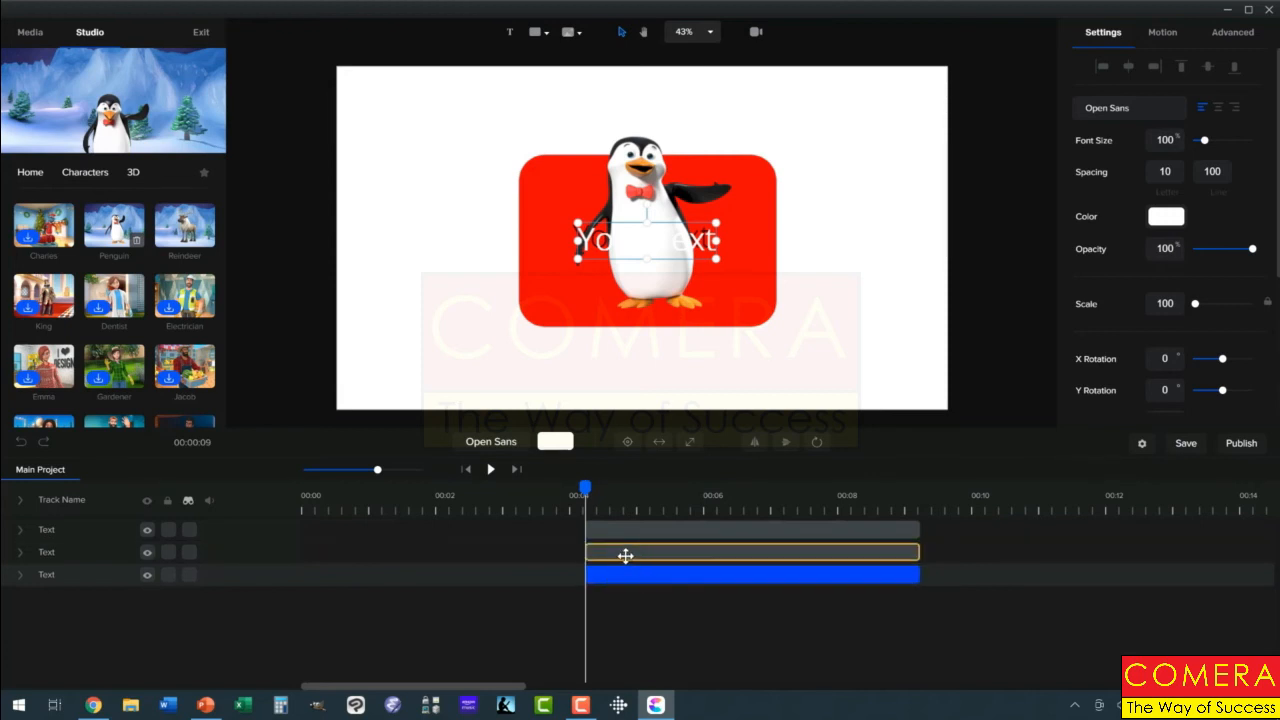
Step: Create a group from the duplicated Text track, open the group's timeline and return to Main Project
right_click(628, 574)
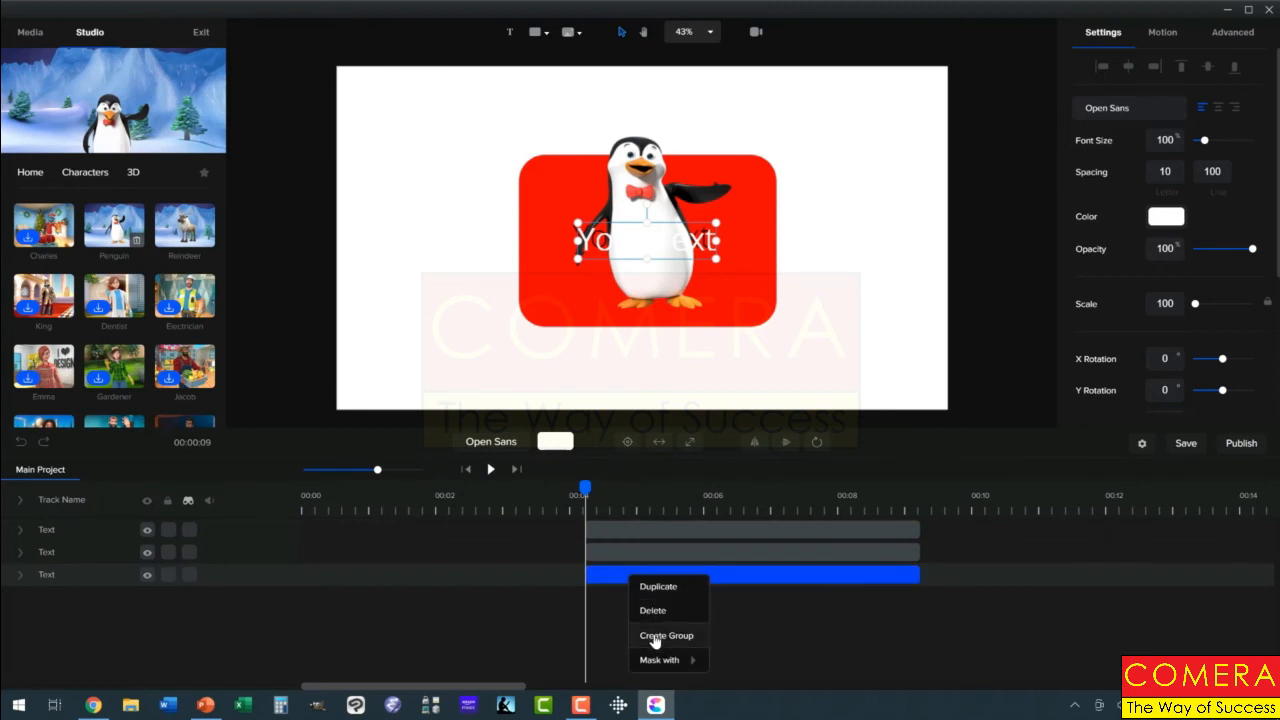
mouse_move(658, 661)
left_click(656, 637)
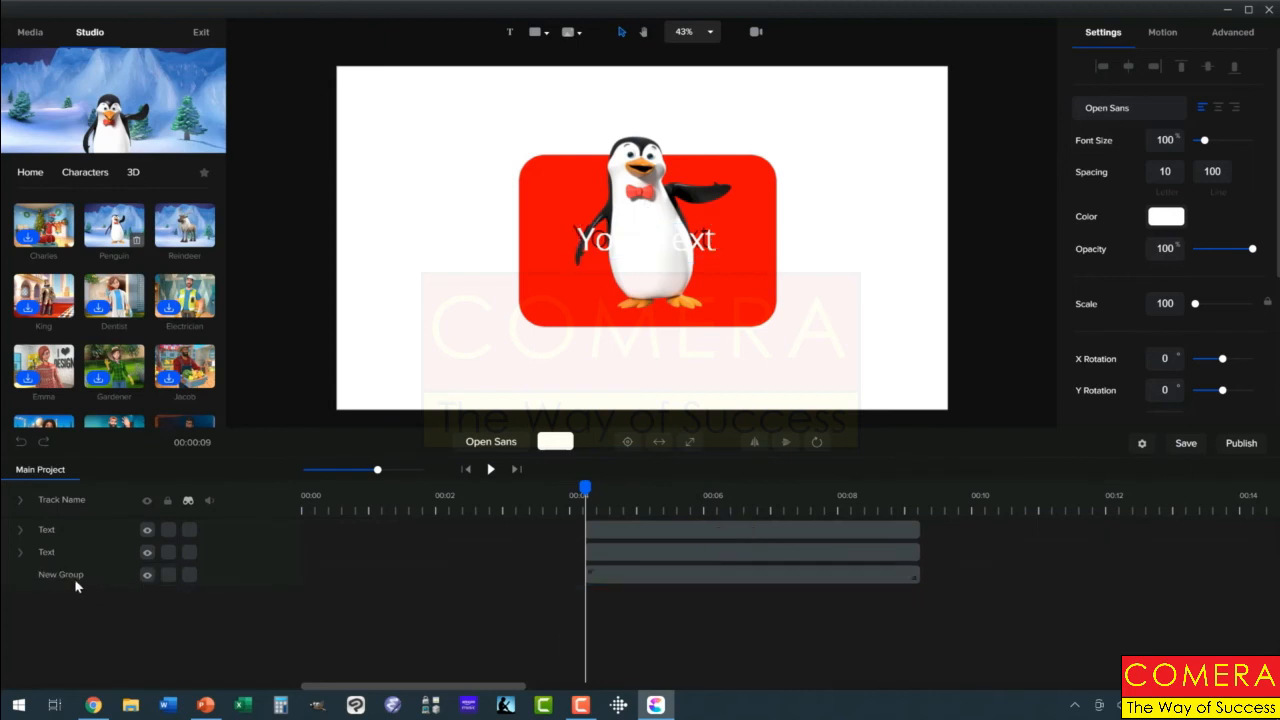
left_click(616, 580)
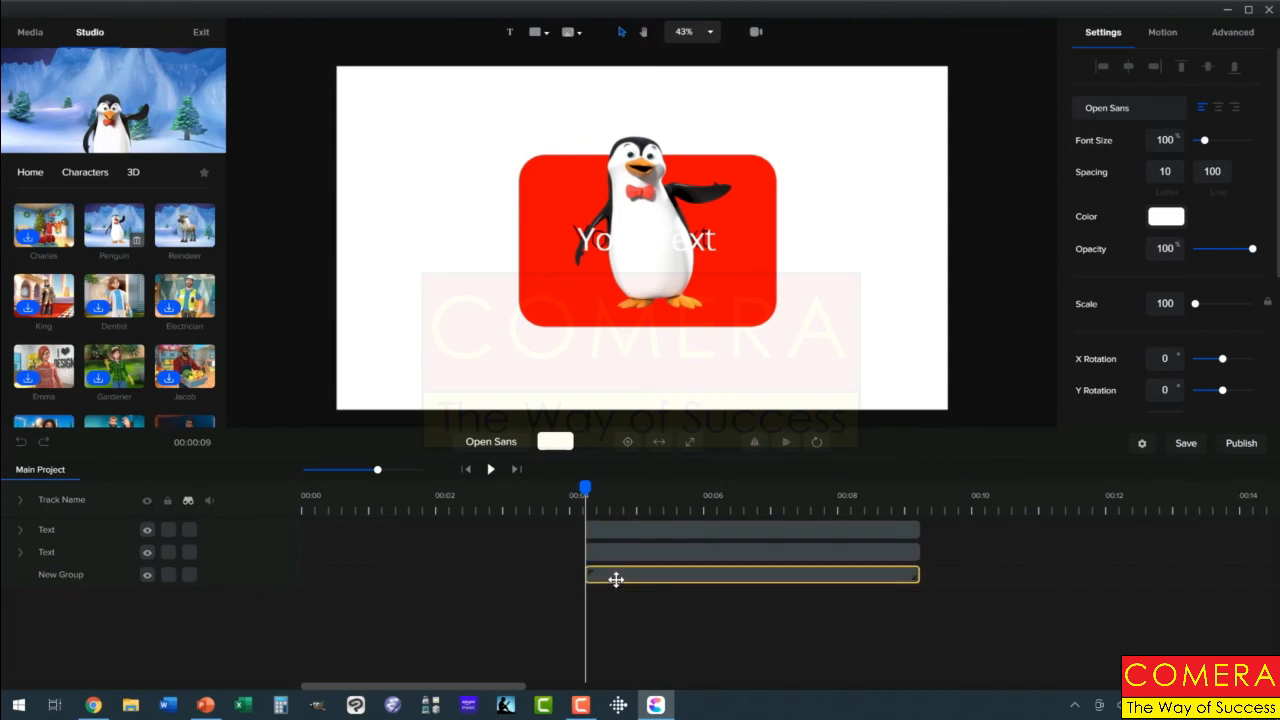
double_click(616, 578)
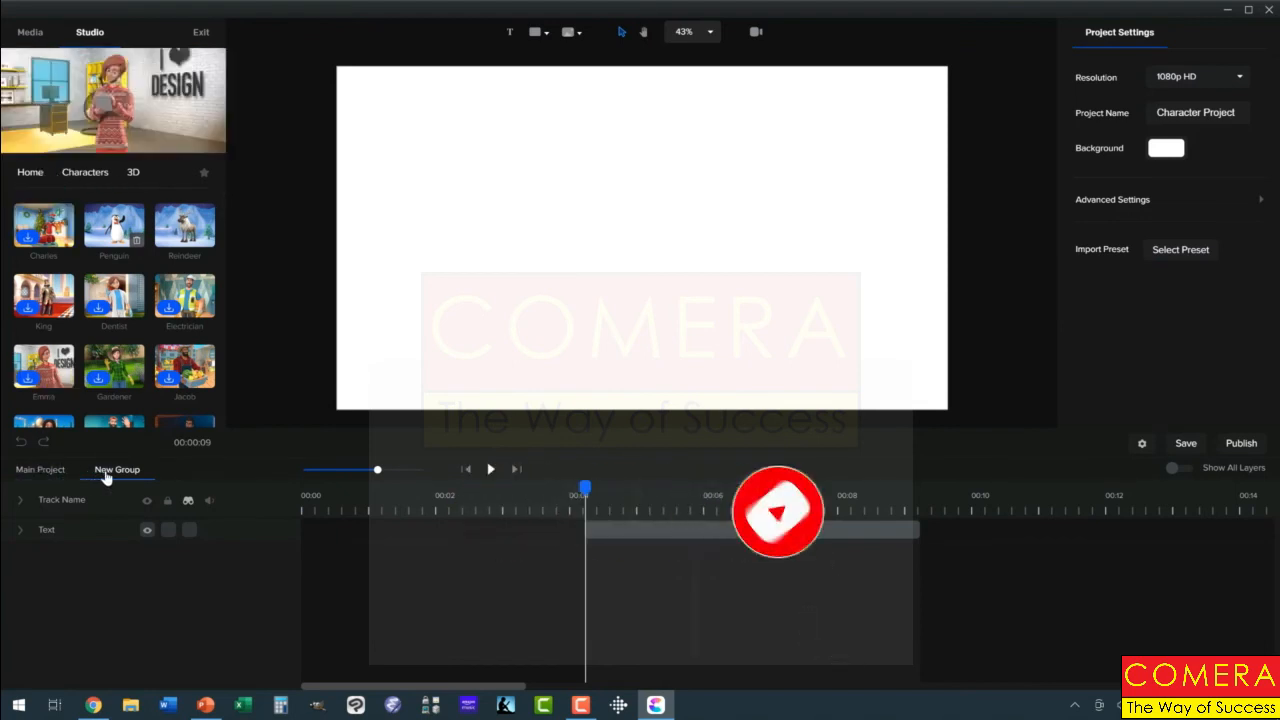
left_click(57, 472)
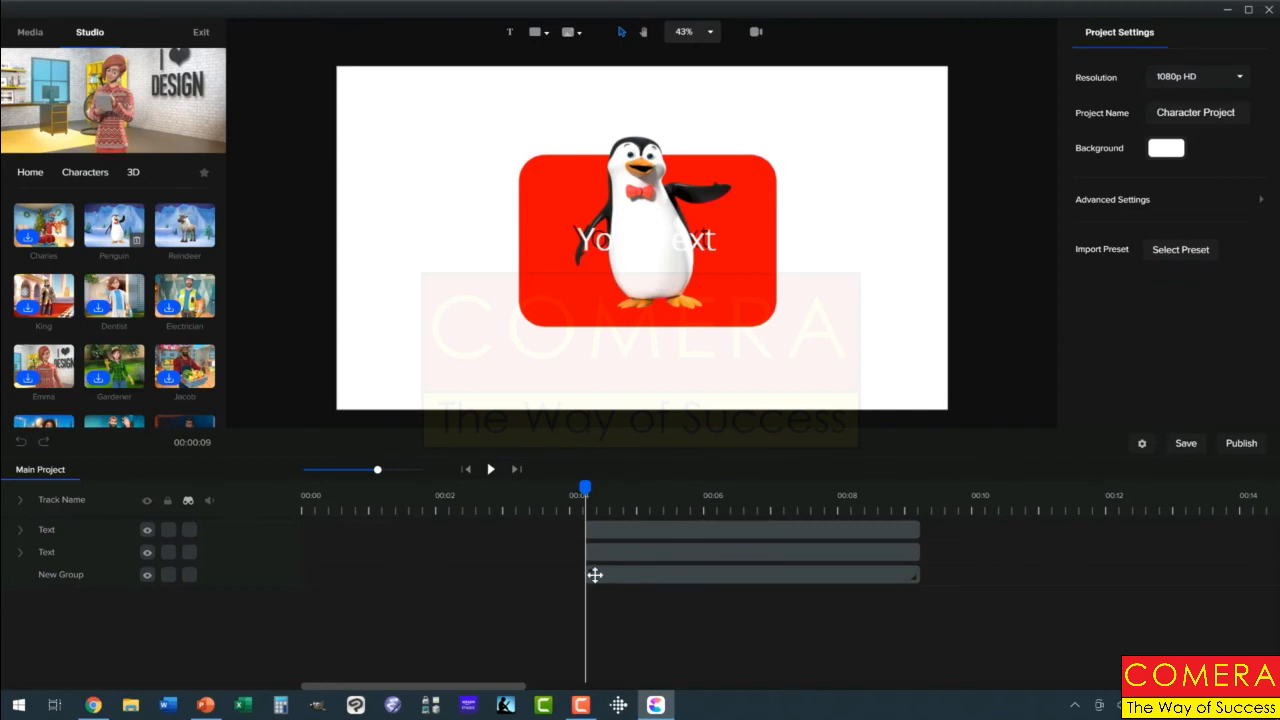
Step: Add two more default text tracks inside the new group and return to Main Project
double_click(595, 575)
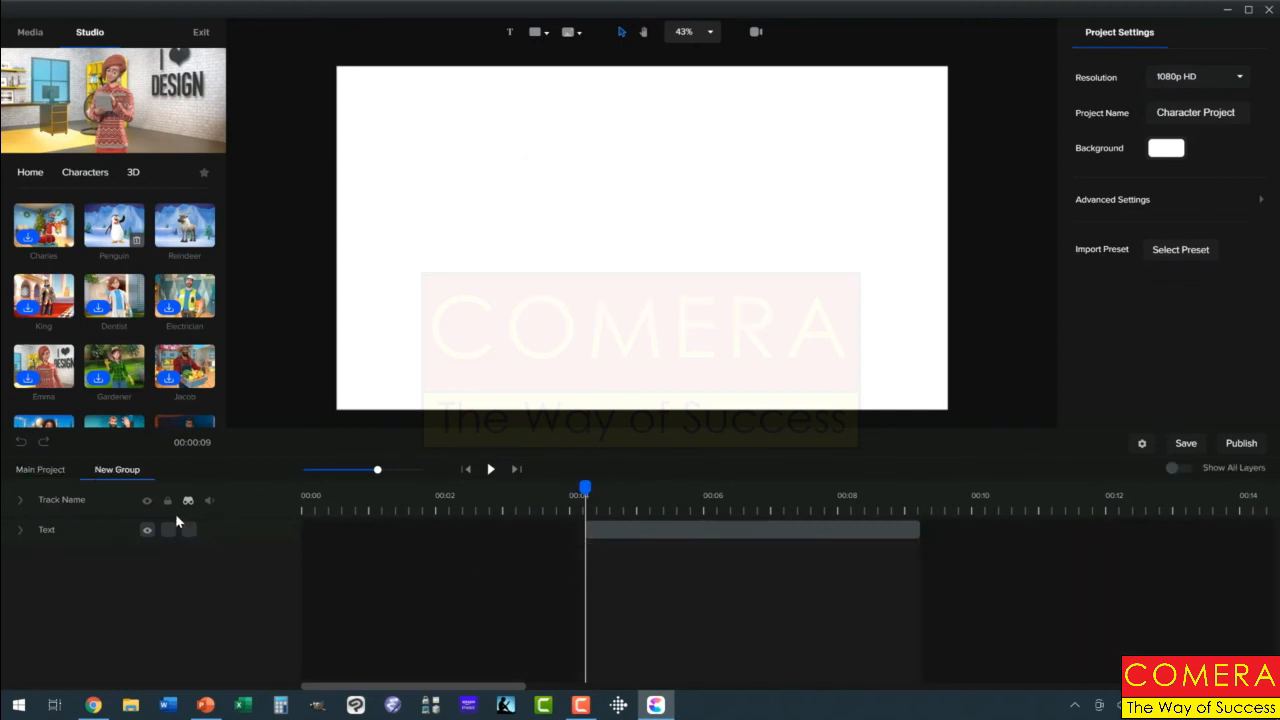
left_click(509, 35)
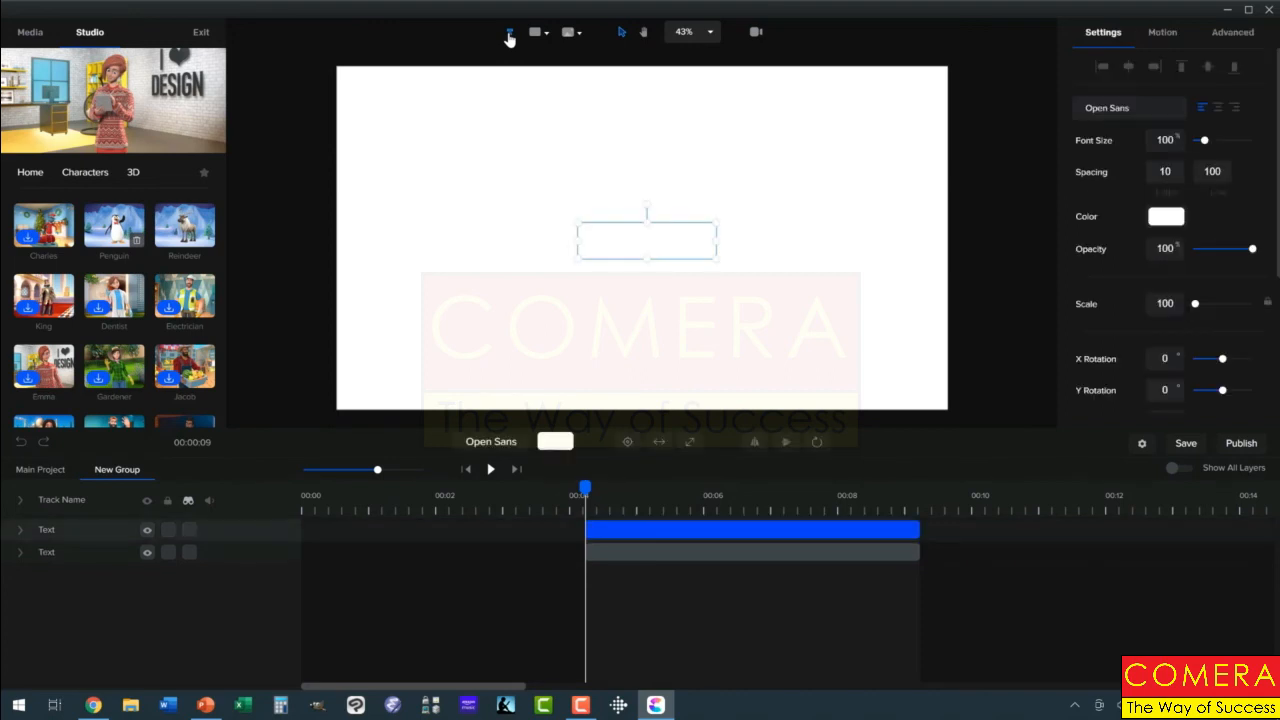
left_click(509, 35)
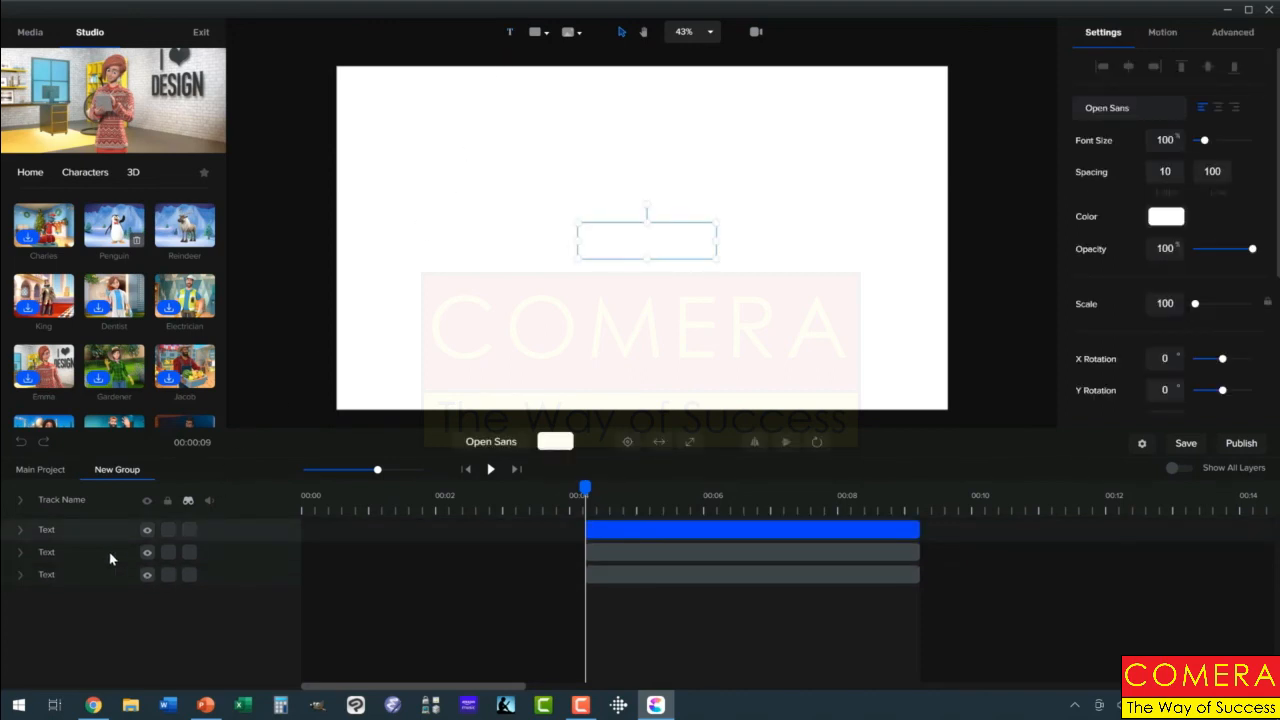
left_click(52, 469)
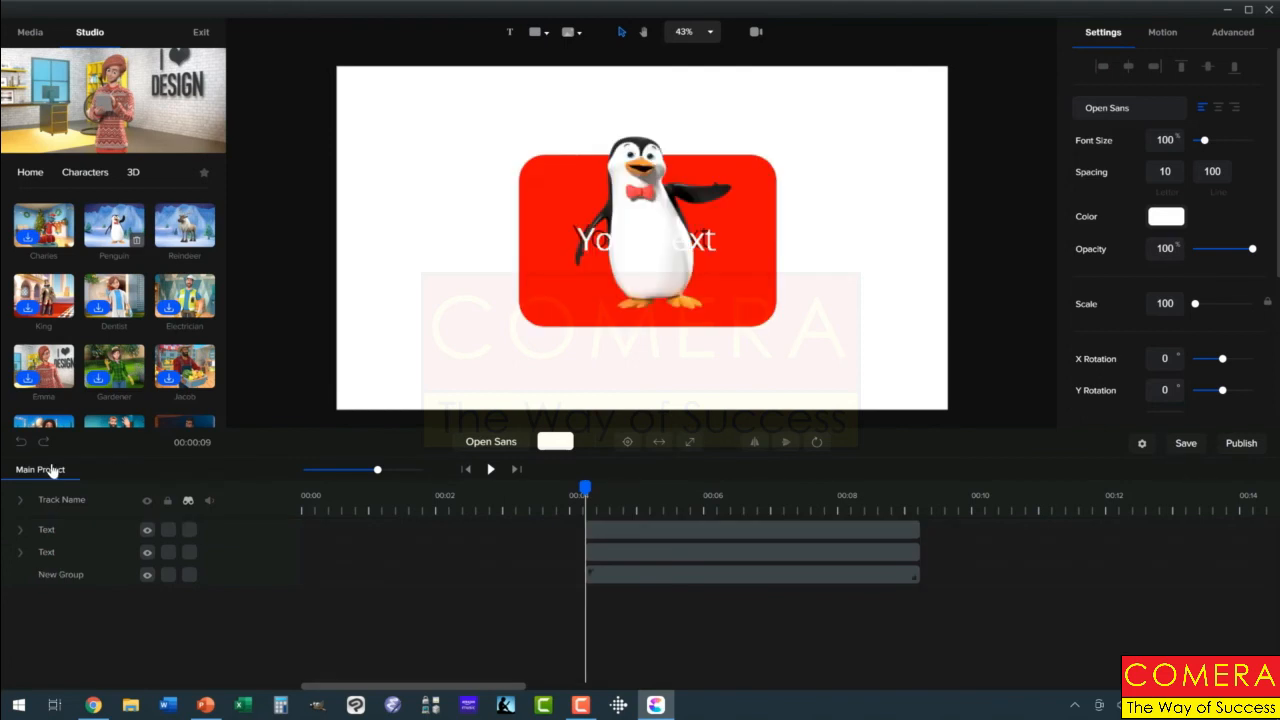
Step: Rename the group track as Scene 1
left_click(79, 577)
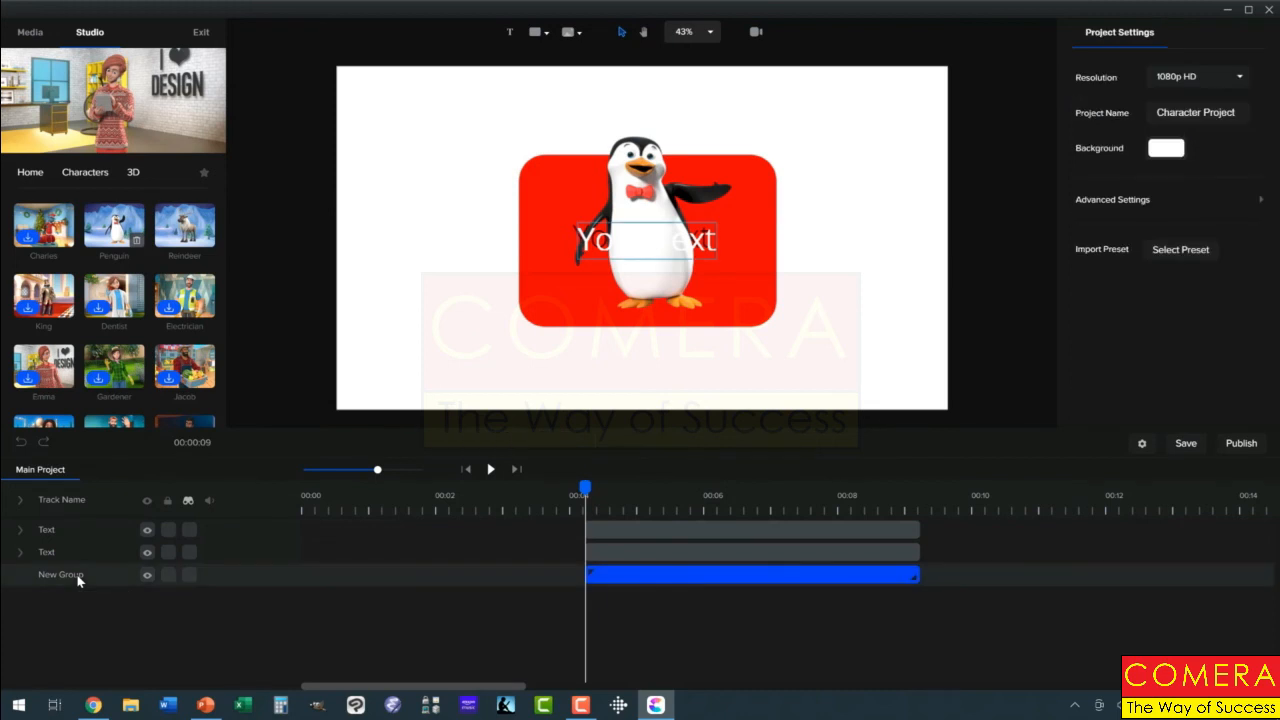
double_click(79, 579)
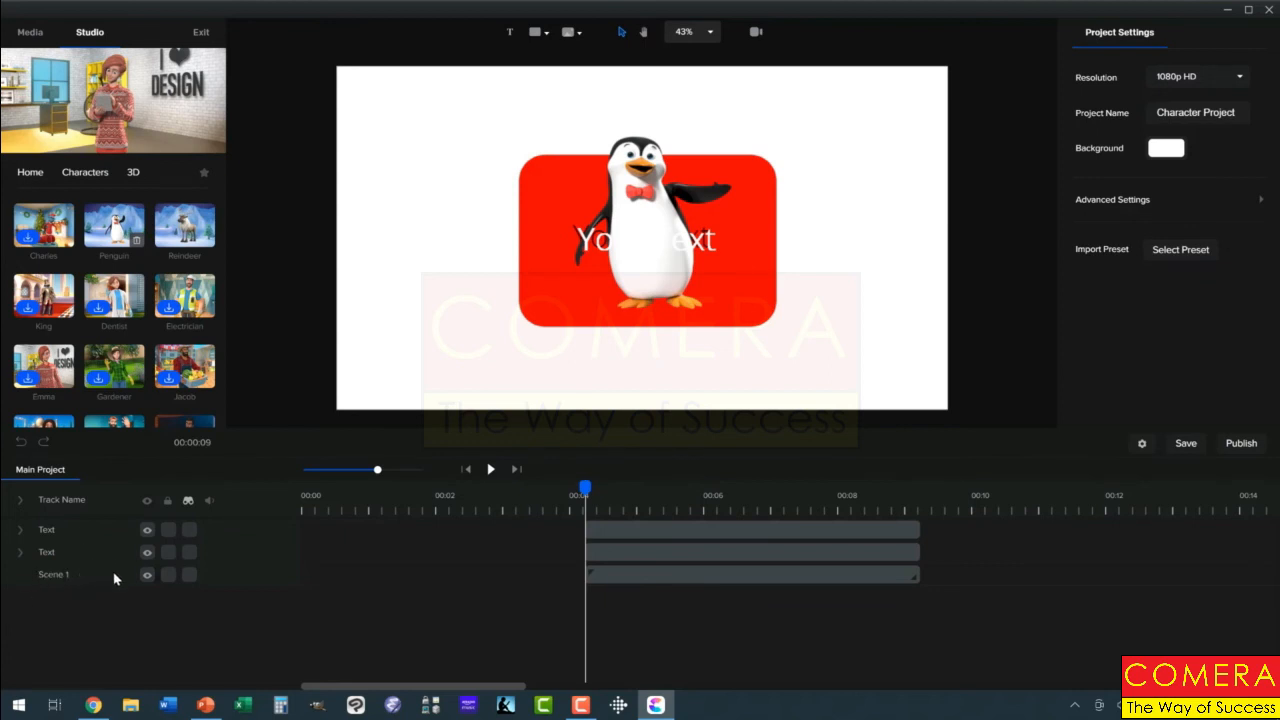
left_click(594, 578)
Step: Expand the project's Advanced Settings and review the available options, including the autosave intervals
left_click(1259, 203)
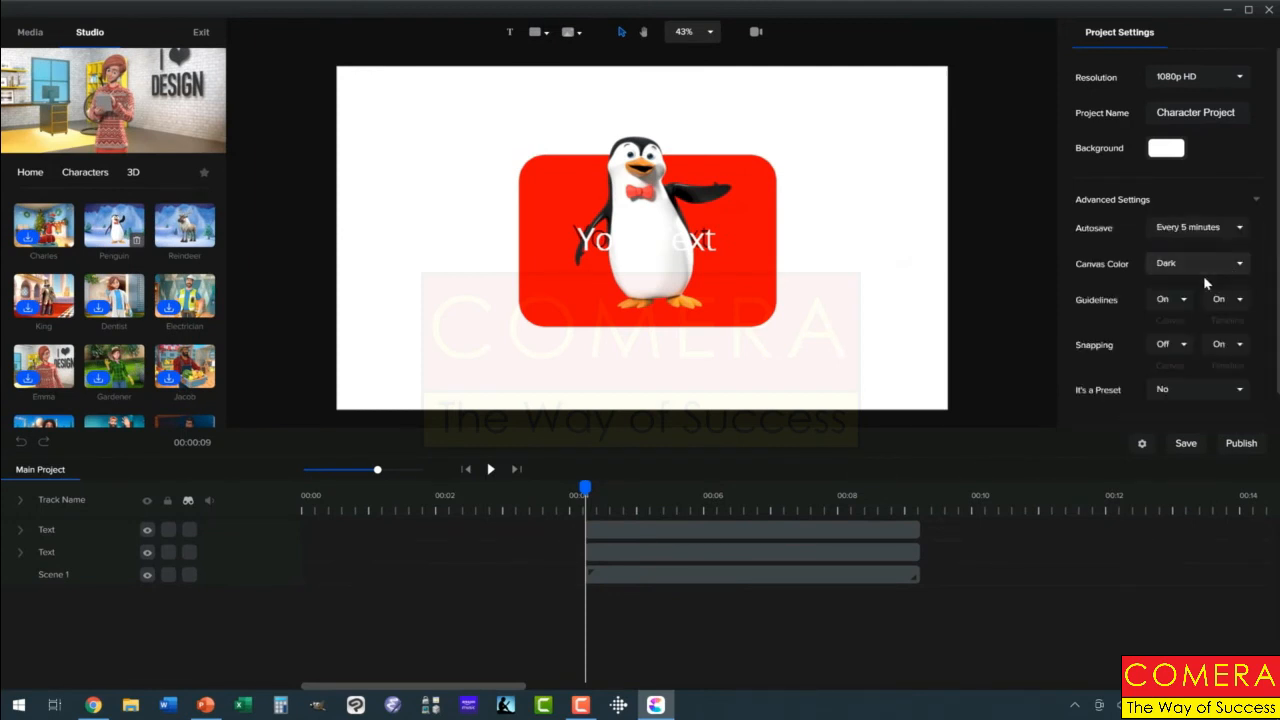
scroll(1204, 278, "down", 1)
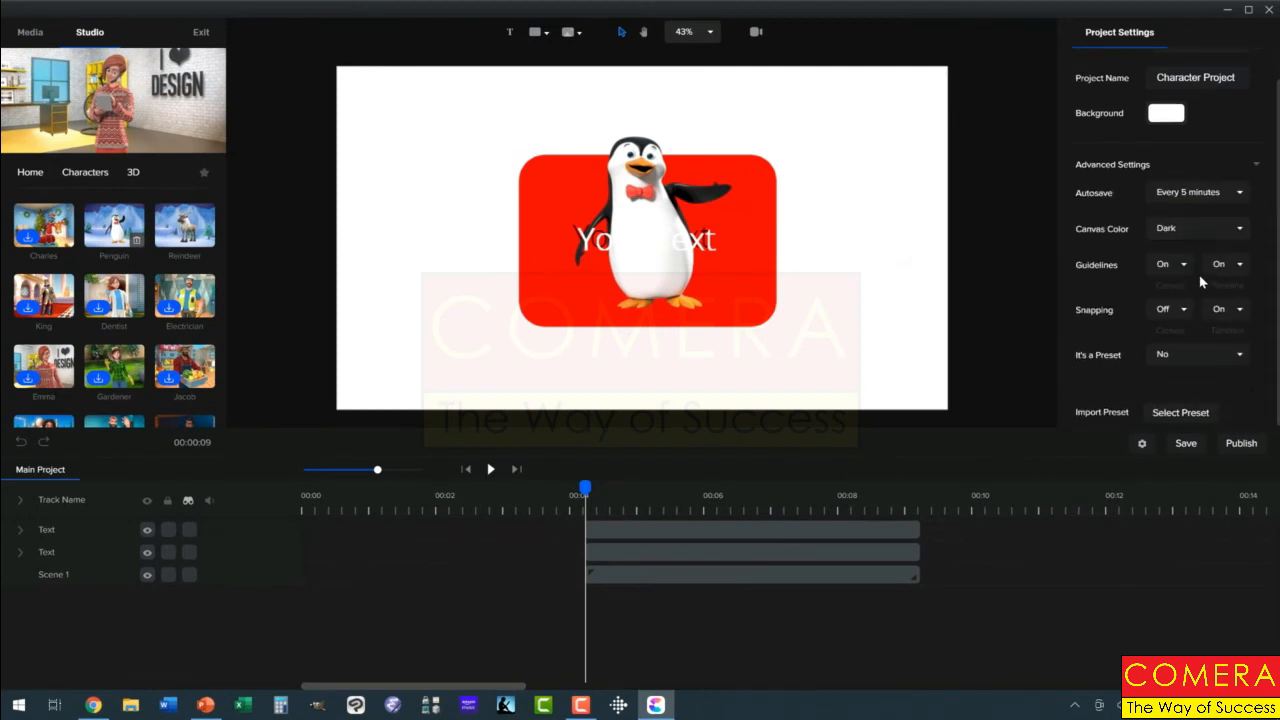
scroll(1200, 280, "up", 1)
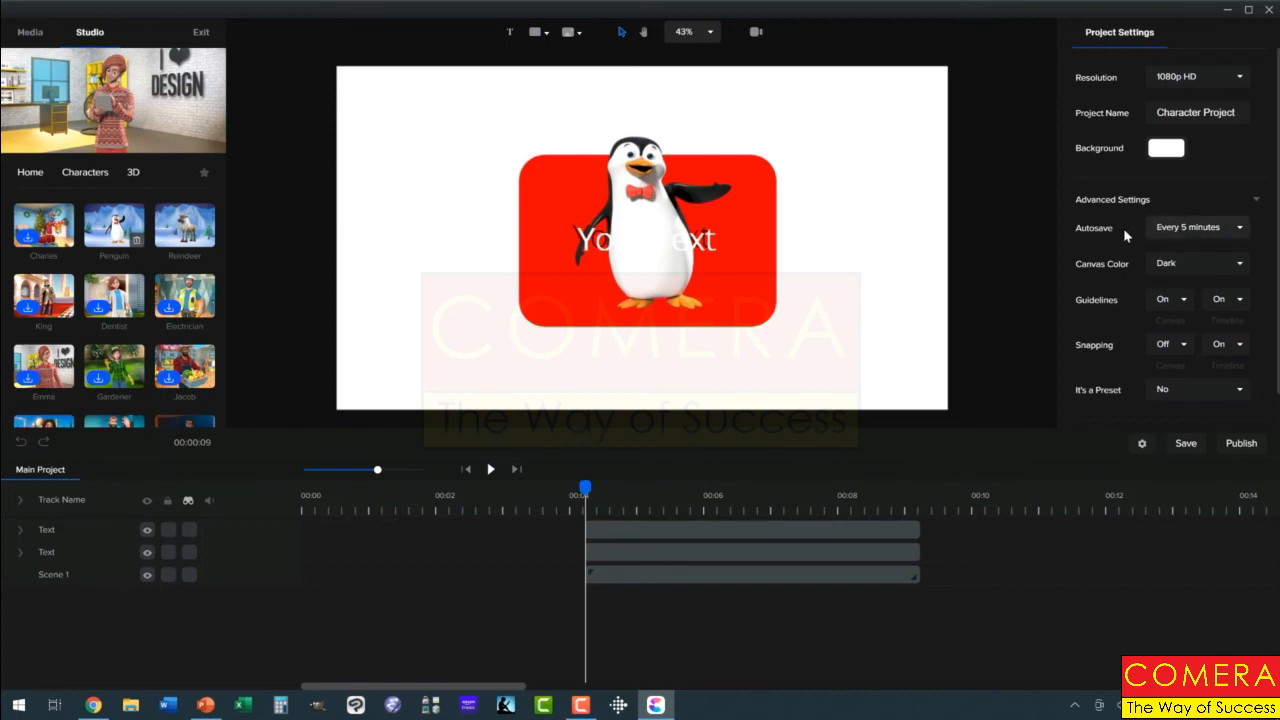
left_click(1238, 230)
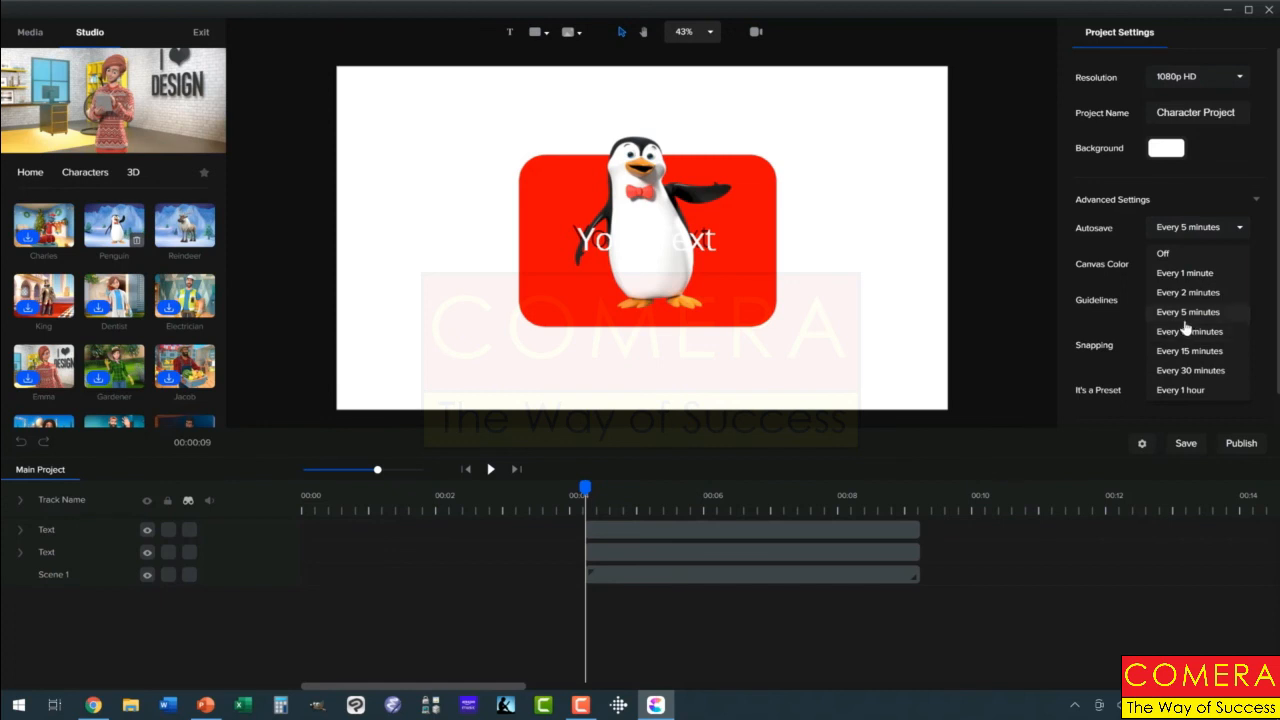
left_click(1209, 184)
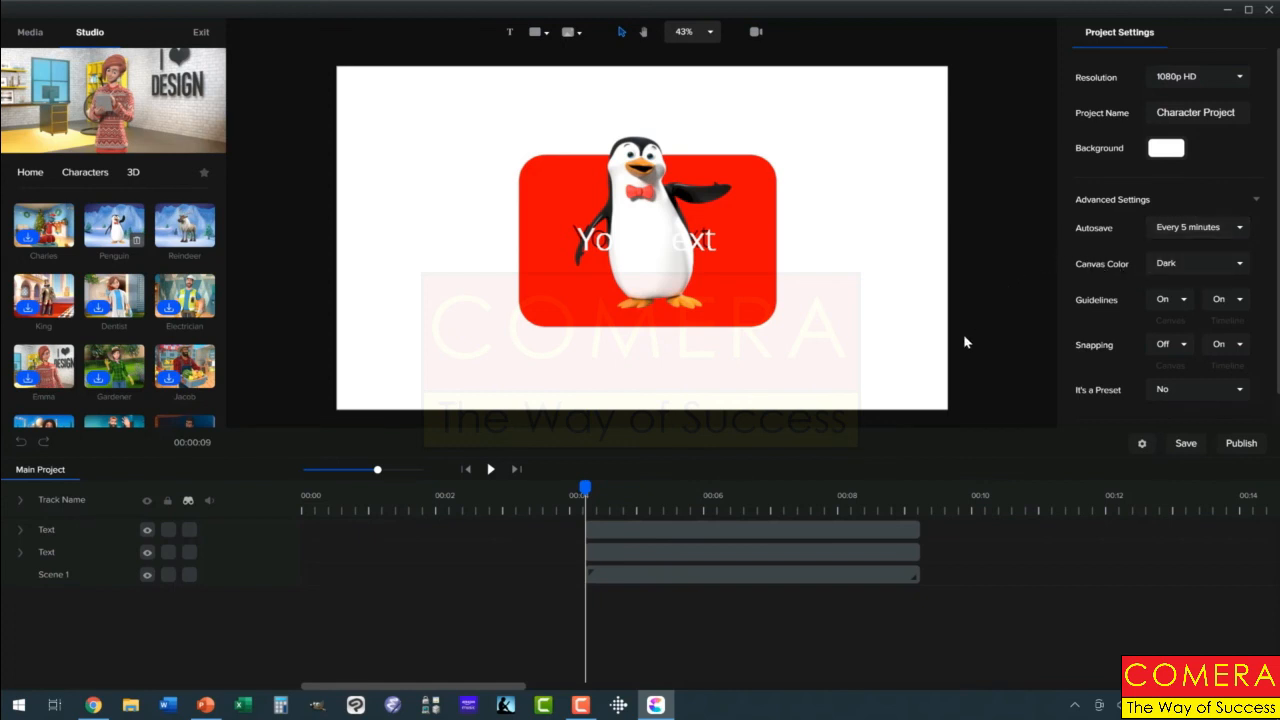
Step: Inside the Scene 1 group, shorten the first Text track to end at about 7 seconds and the third at about 7.4 seconds
left_click(622, 577)
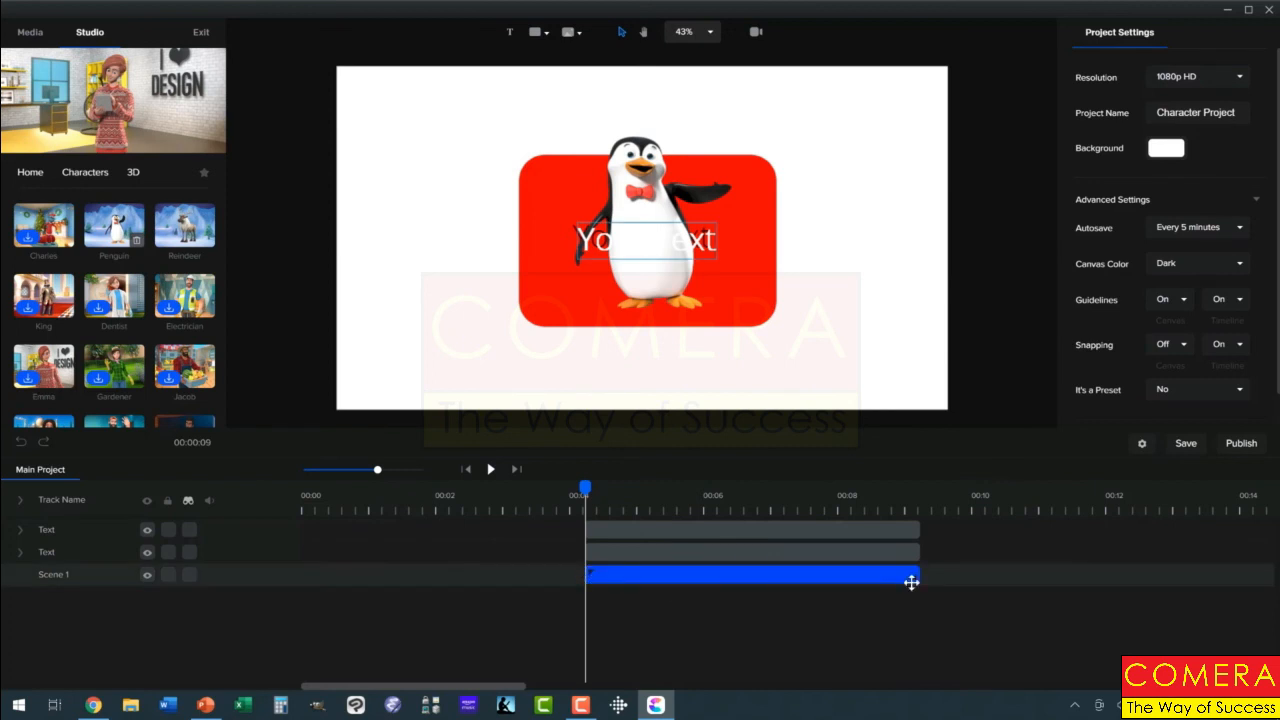
double_click(730, 577)
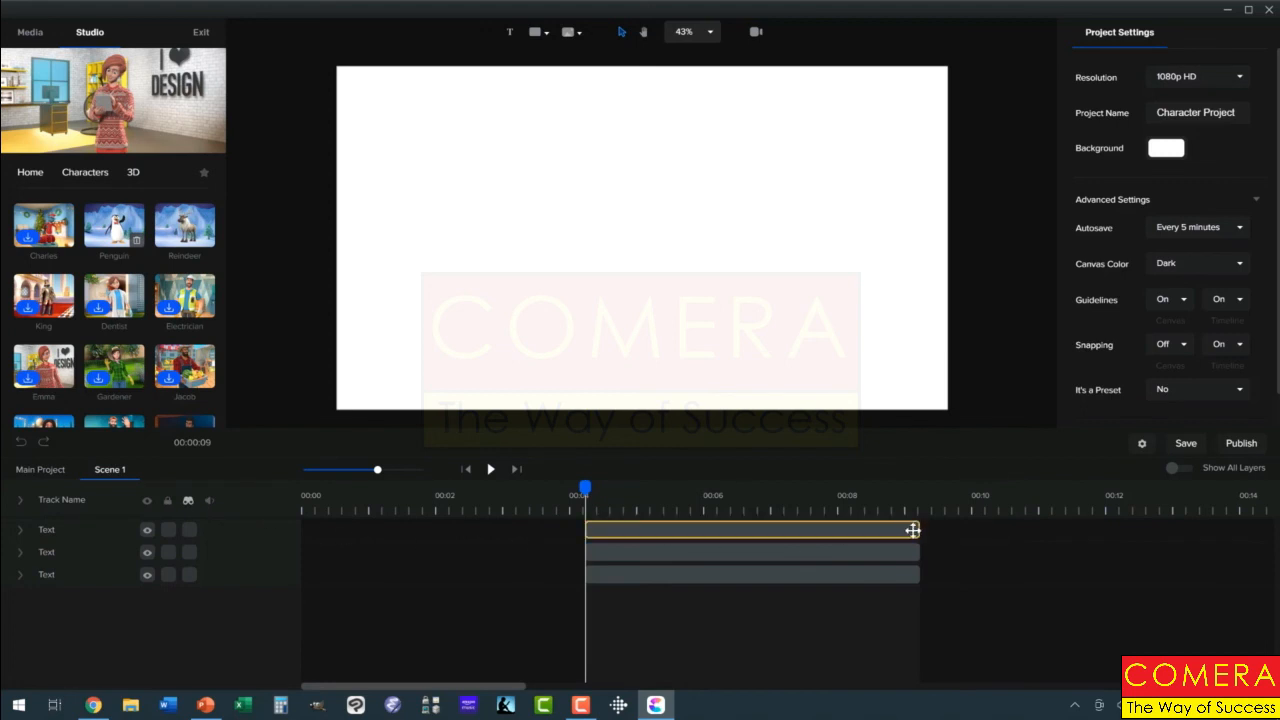
left_click_drag(917, 530, 774, 531)
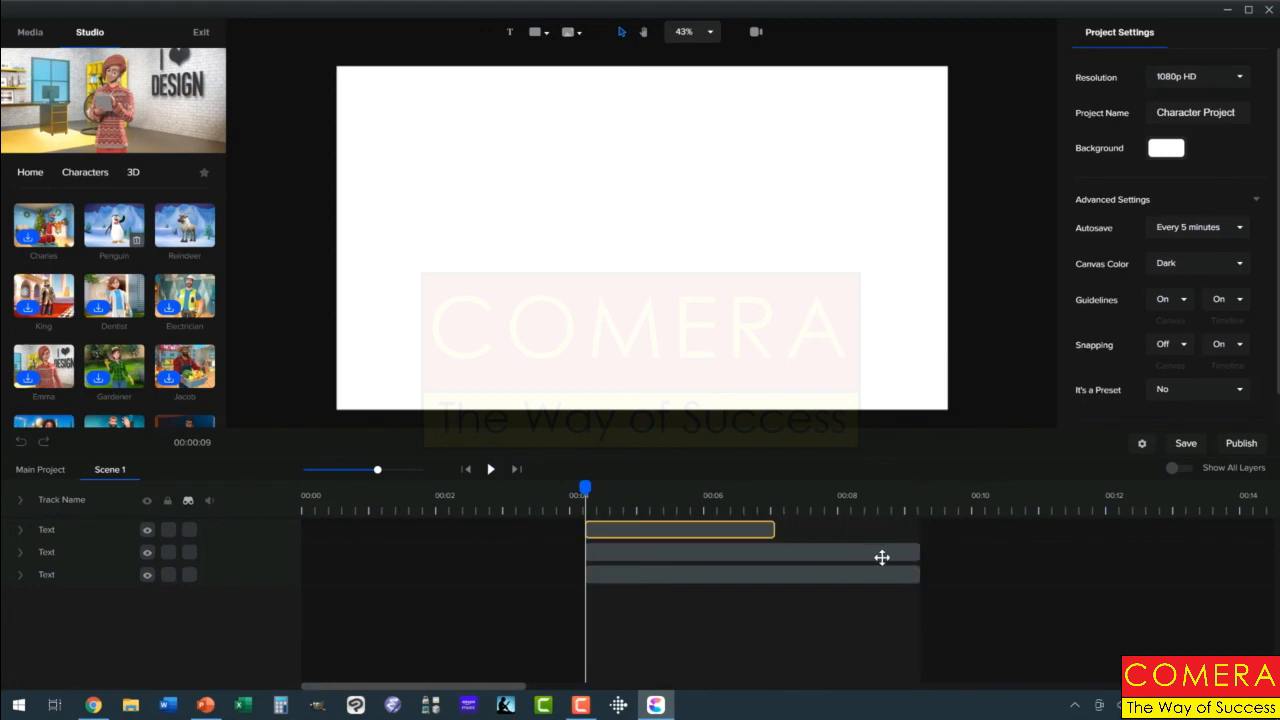
left_click_drag(917, 576, 794, 576)
Step: Move the first Text track's text box slightly upward on the canvas and set the playhead to about 4.6 seconds
left_click(695, 533)
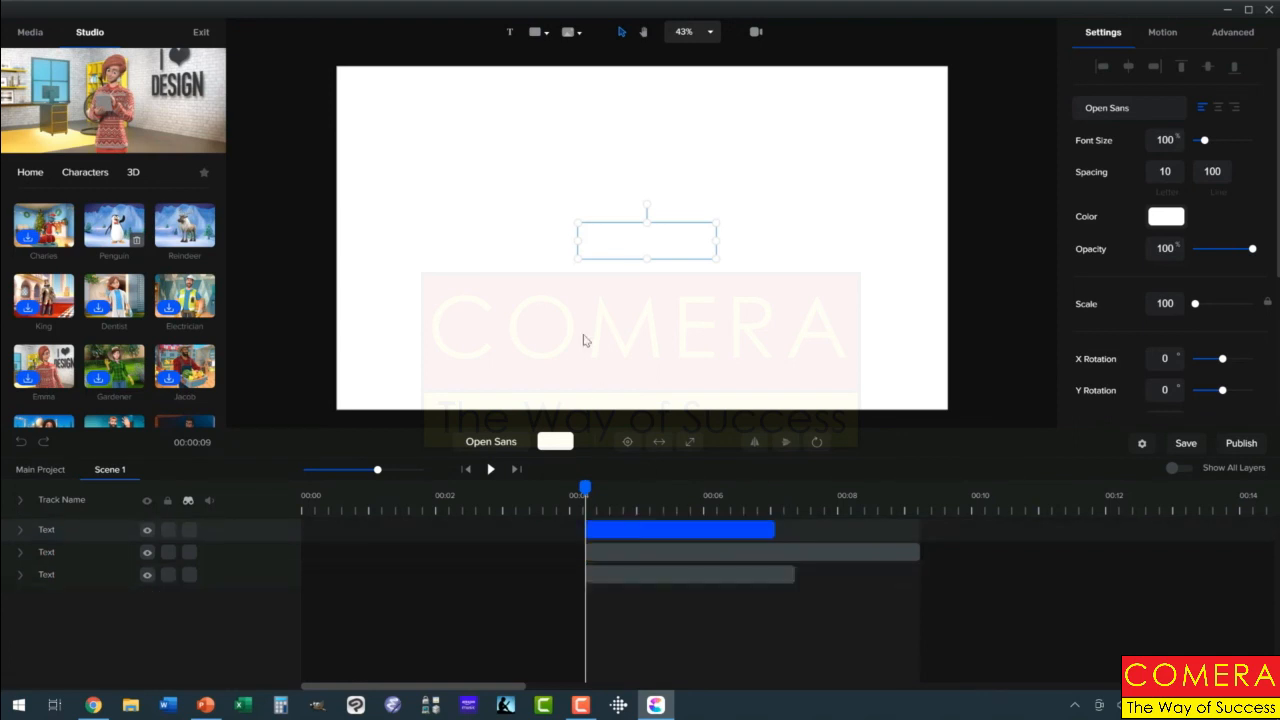
left_click(590, 243)
left_click_drag(598, 240, 629, 246)
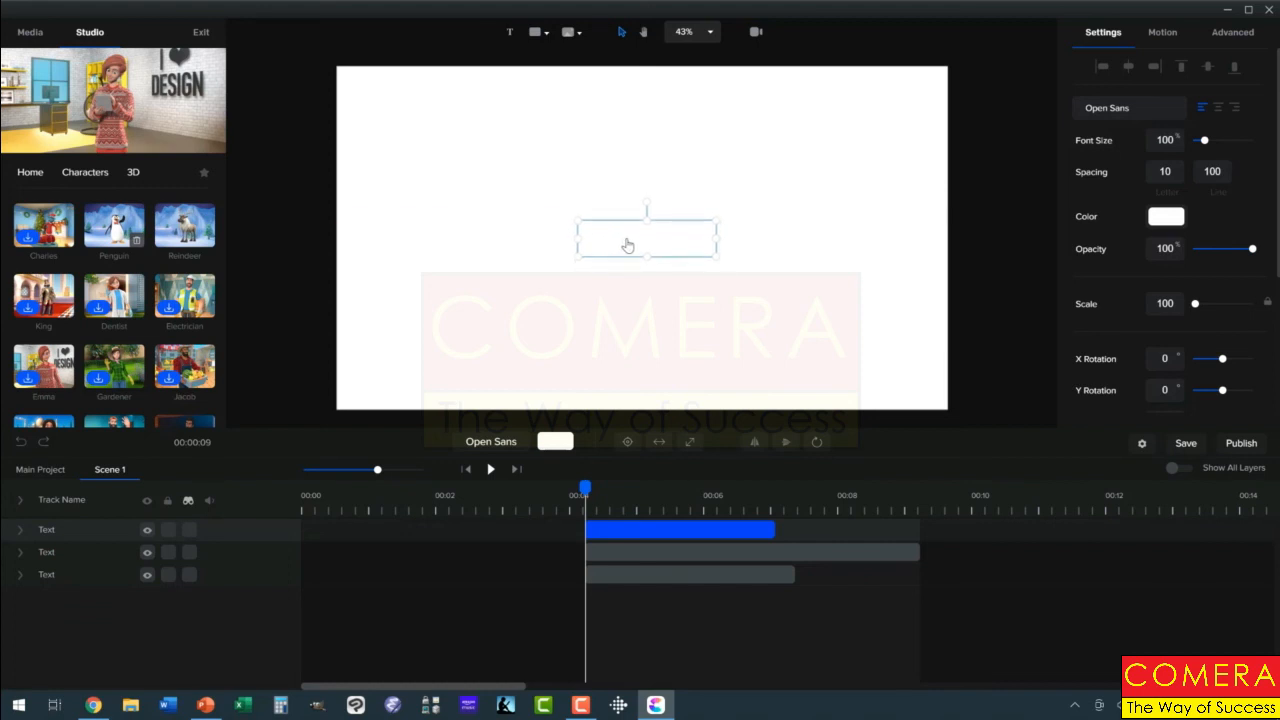
left_click(590, 489)
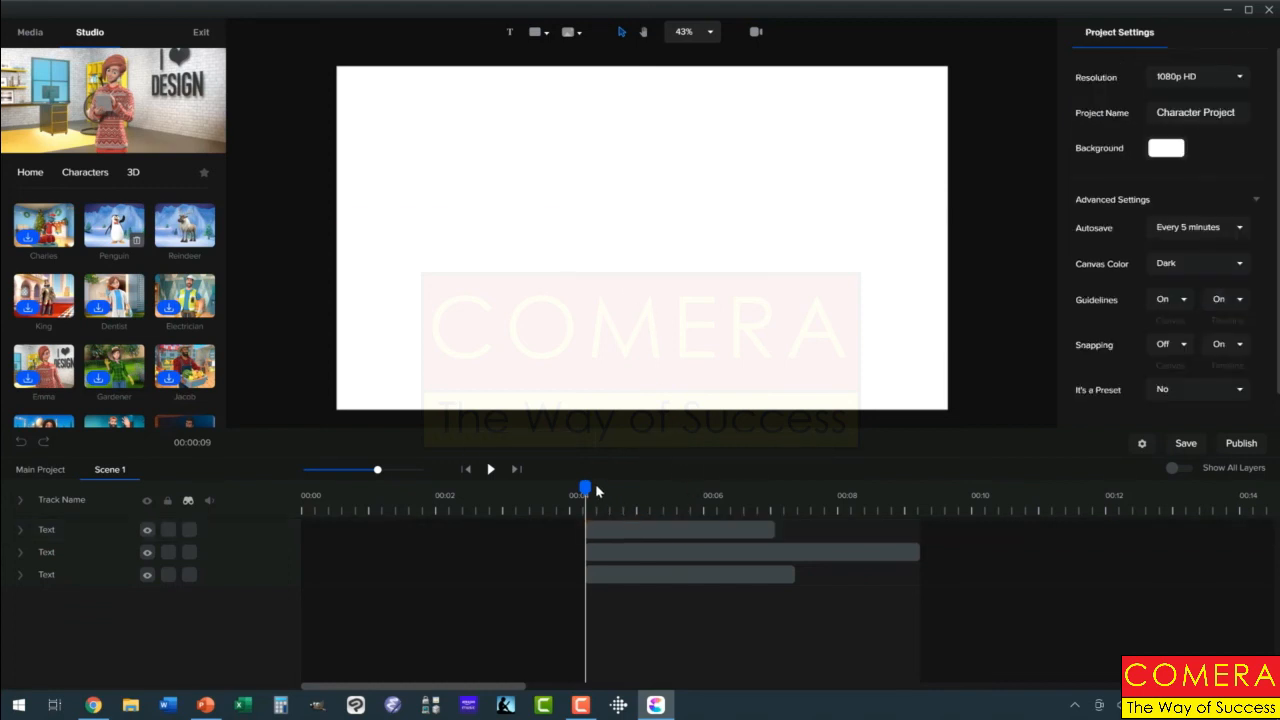
left_click_drag(585, 487, 612, 487)
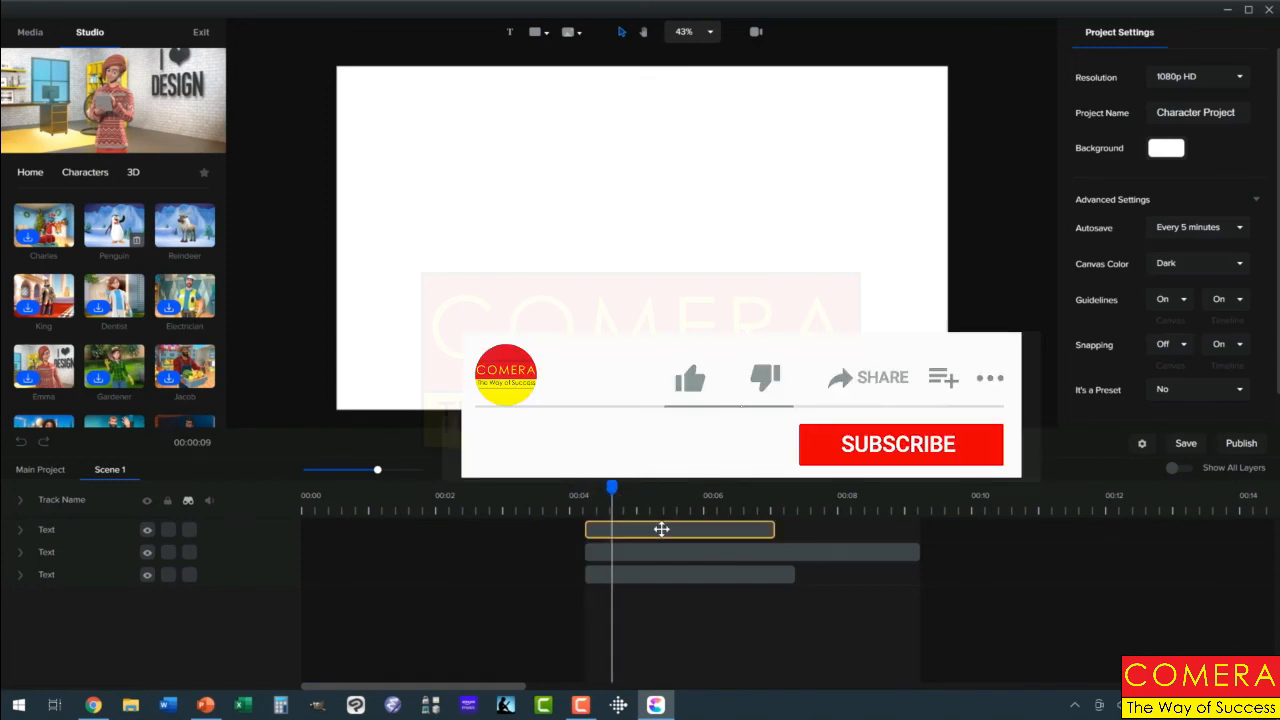